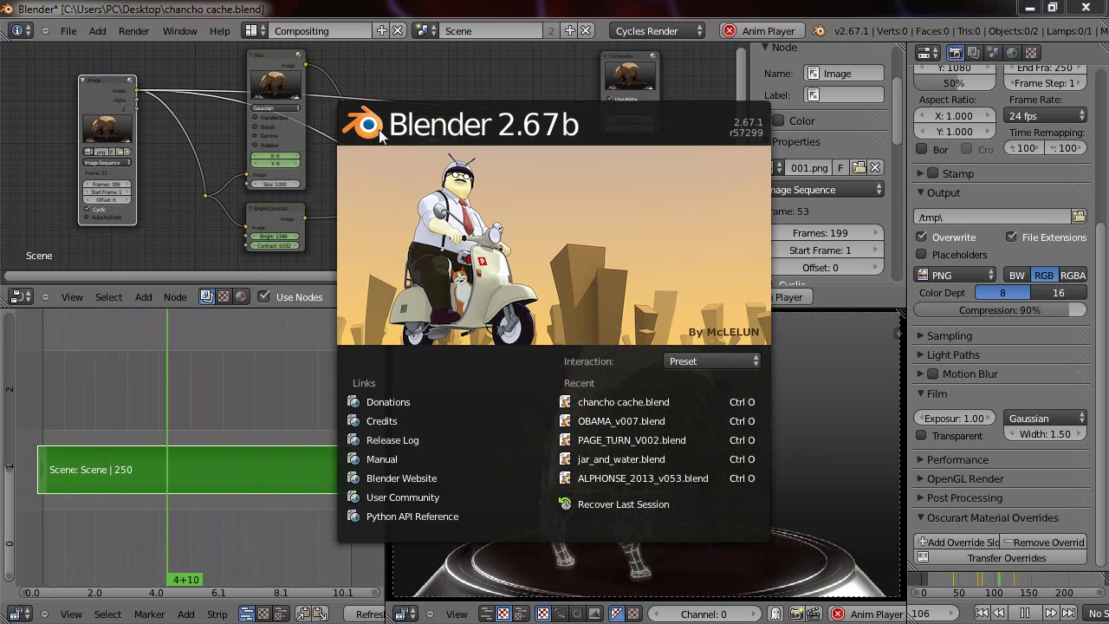
Dismiss the splash screen and maximize the compositing node editor.
left_click(271, 381)
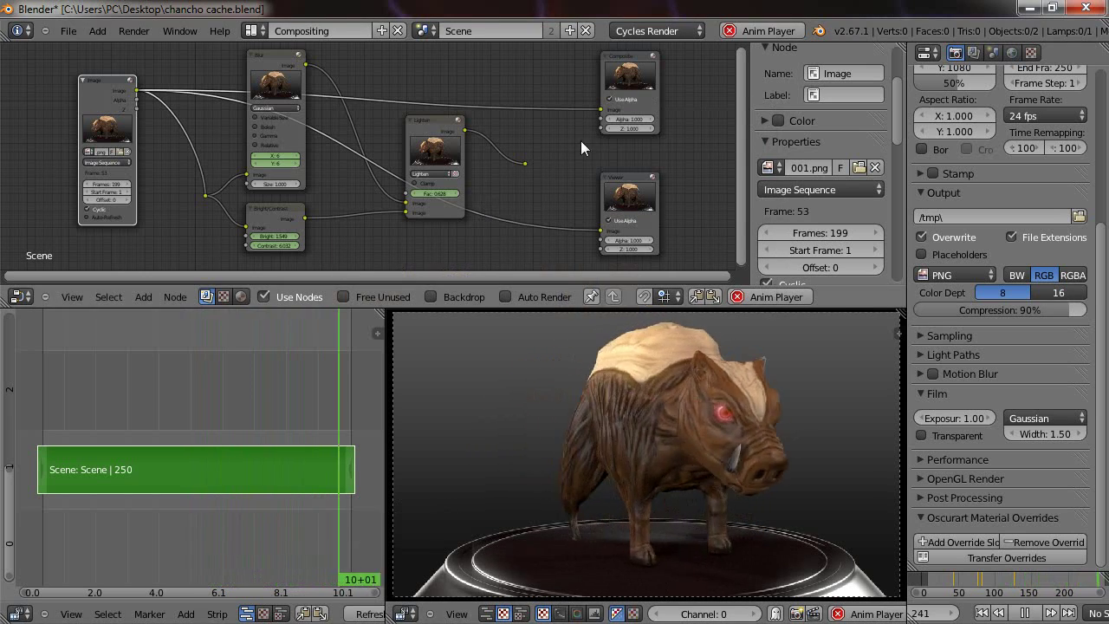
middle_click_drag(330, 109, 324, 103)
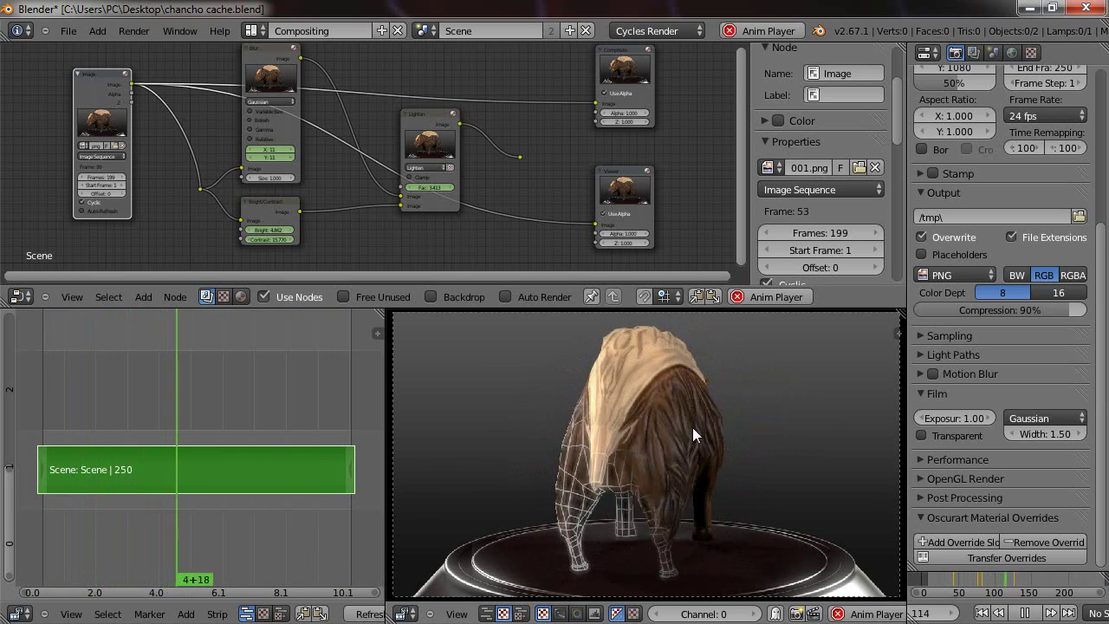
key("ctrl+Up")
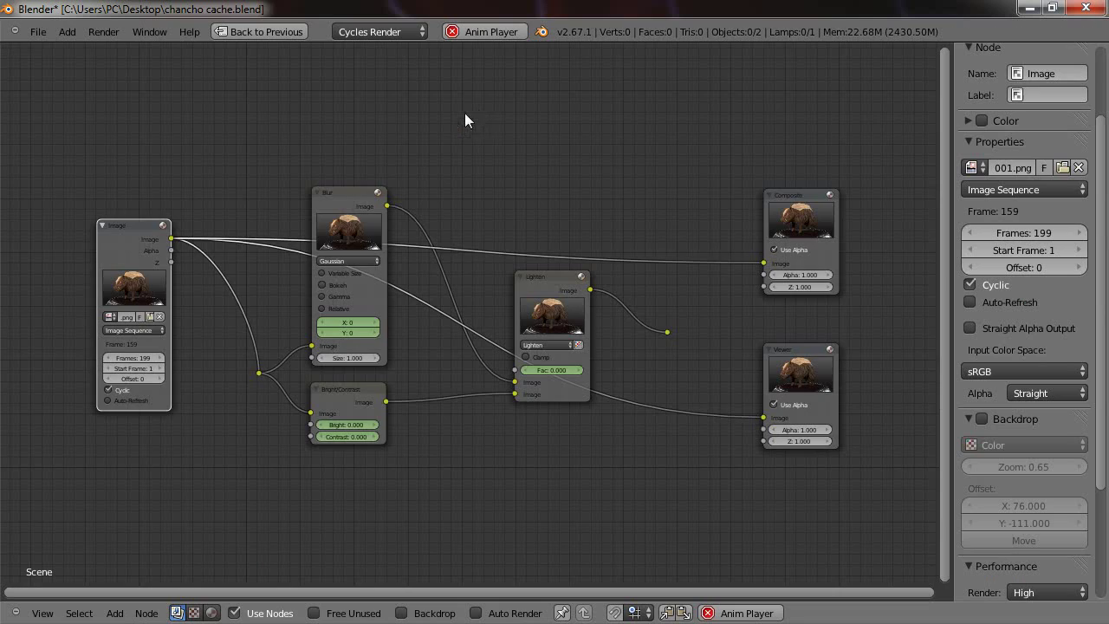
Reposition the Viewer, Composite and Lighten nodes in the compositing tree.
scroll(425, 260, "up", 2)
left_click_drag(853, 398, 872, 419)
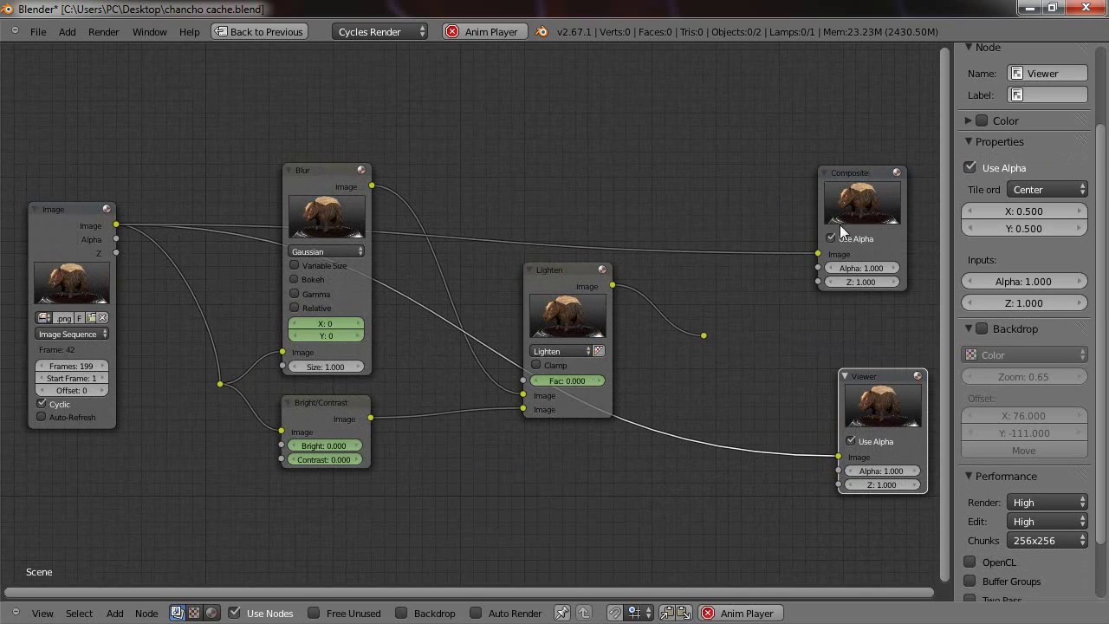
left_click_drag(855, 201, 870, 248)
left_click(323, 179)
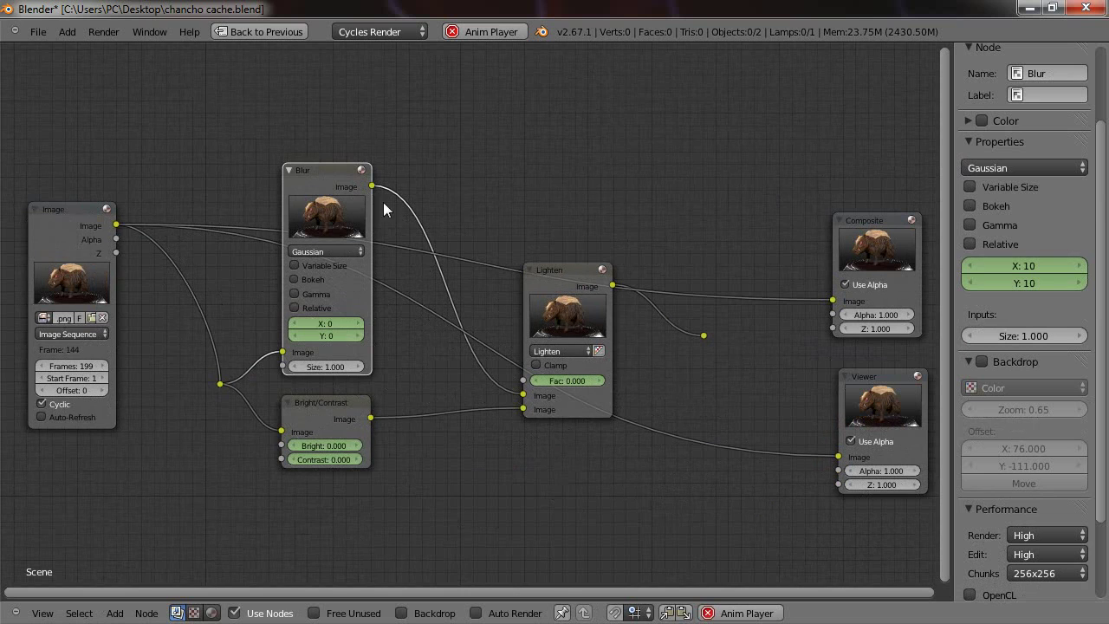
left_click_drag(561, 271, 557, 223)
middle_click_drag(656, 298, 577, 273)
Restore the multi-editor layout and connect the reroute point after the Lighten node to the image inputs of both Composite and Viewer.
key("shift+space")
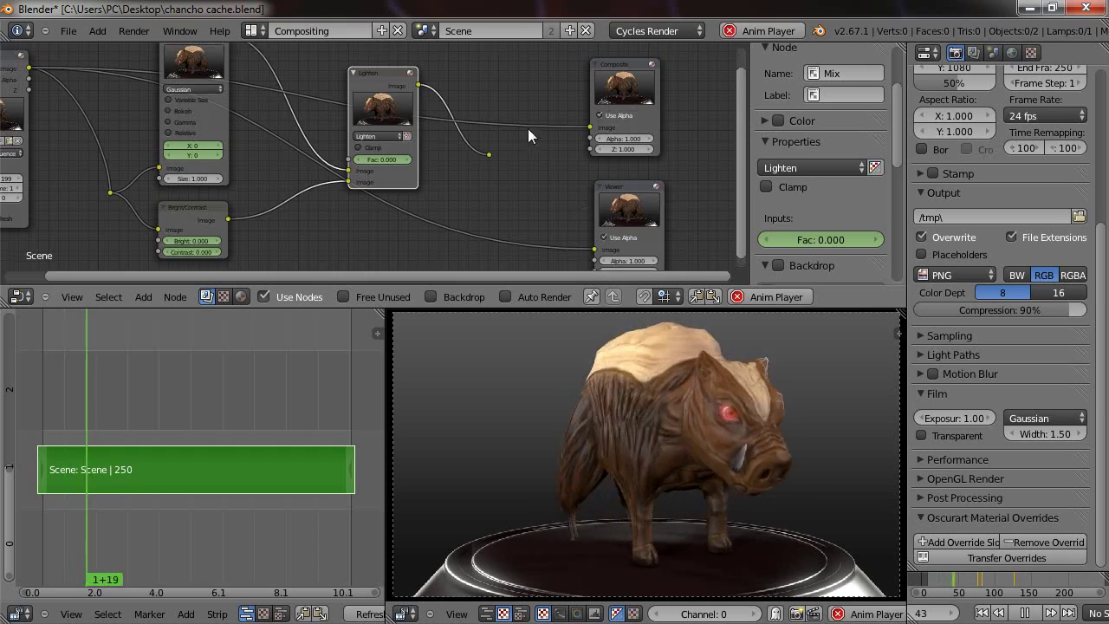
left_click_drag(498, 163, 595, 136)
left_click_drag(497, 163, 602, 257)
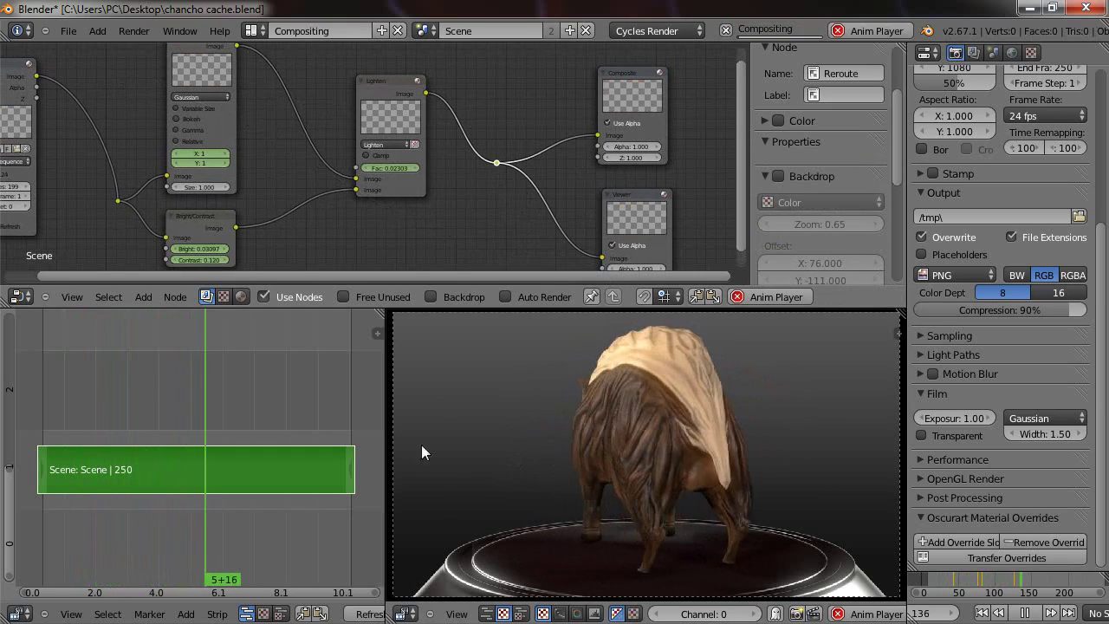
Replay the Scene strip from several points in its first half to examine the composited result in the preview.
left_click(153, 407)
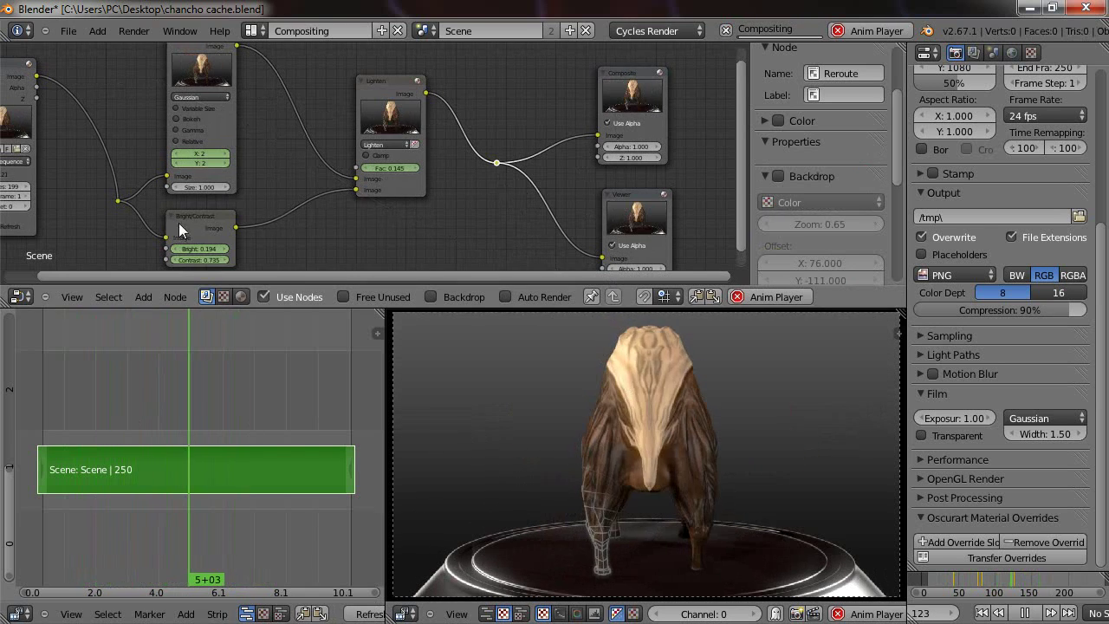
left_click(149, 444)
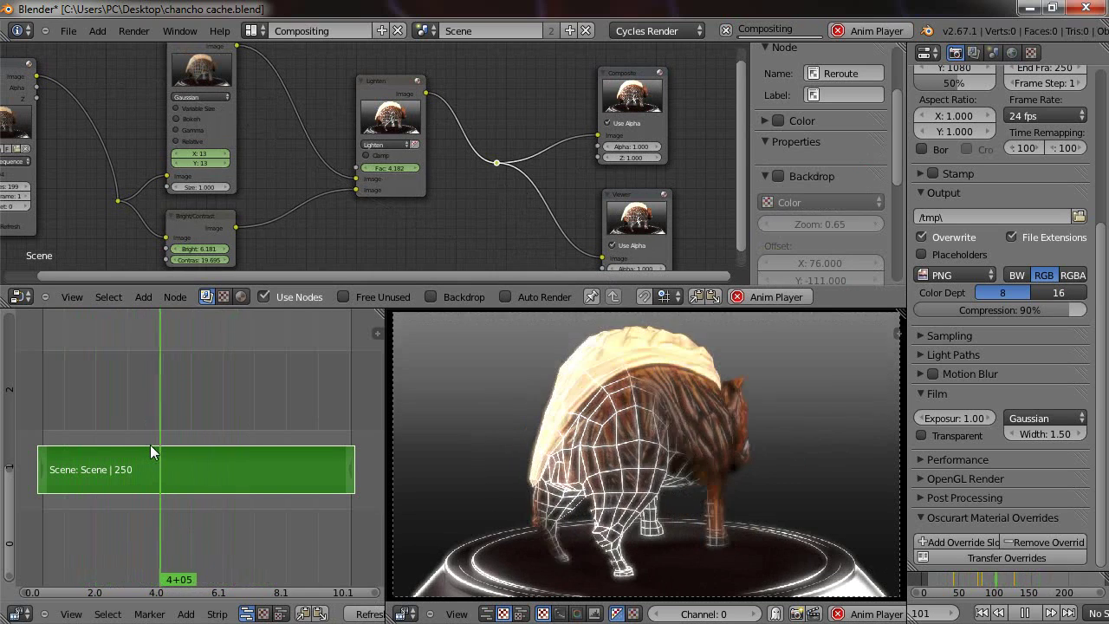
left_click(139, 442)
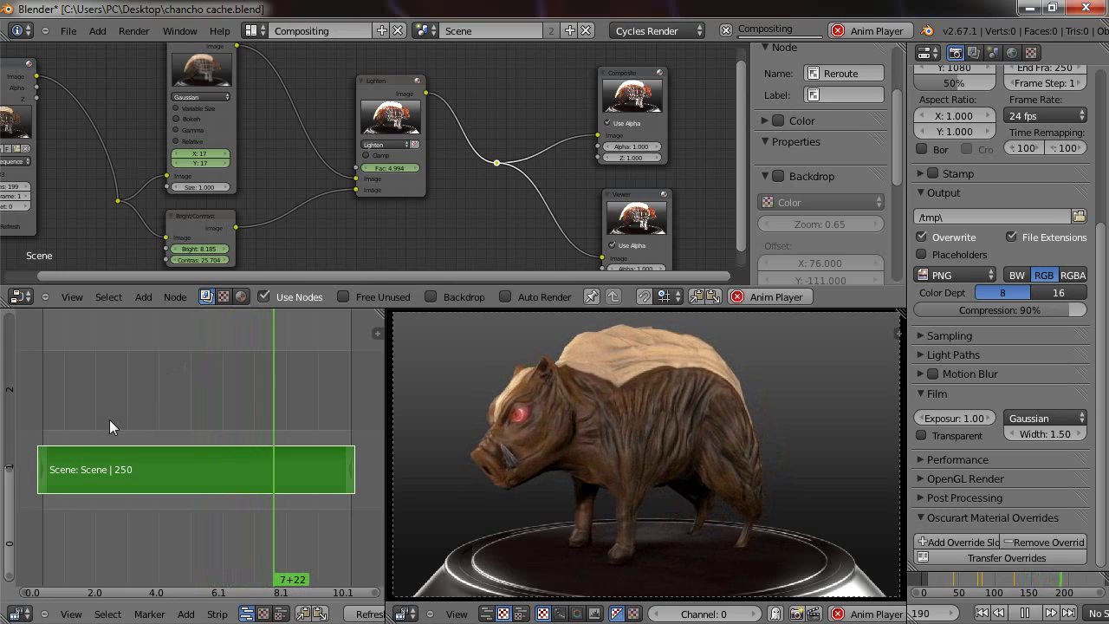
left_click(79, 425)
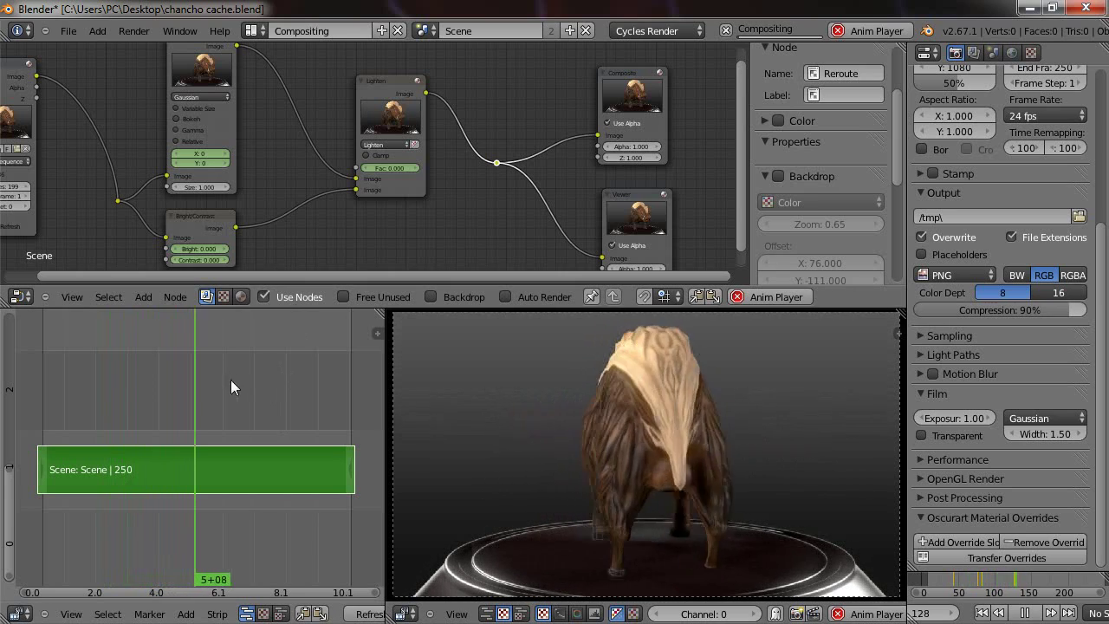
left_click(126, 430)
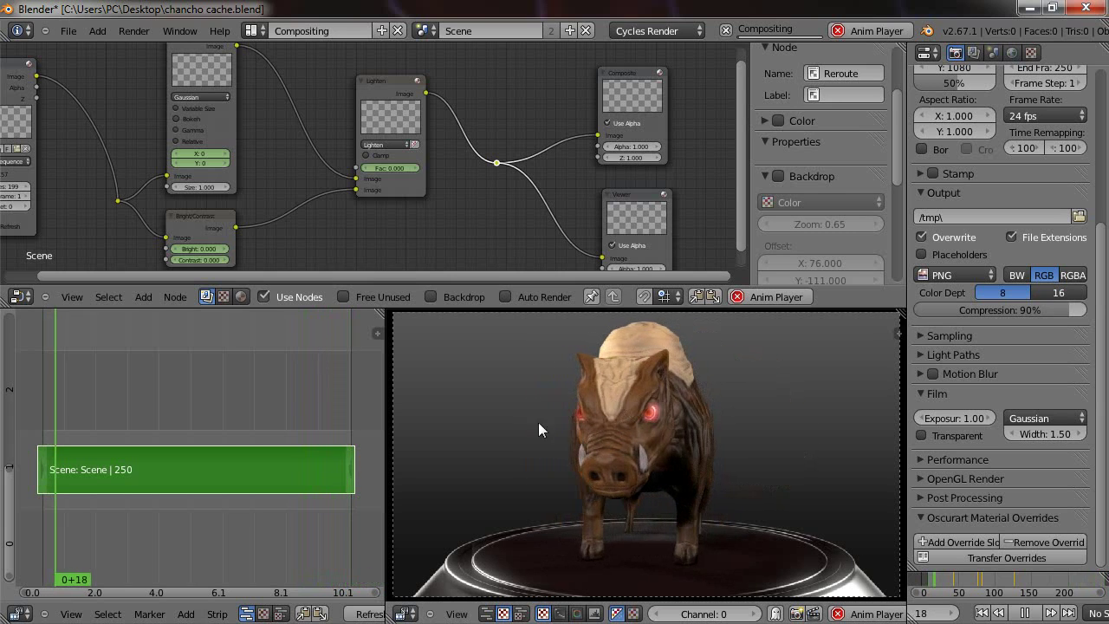
Switch the sequencer preview area to the 3D View and back to the Video Sequence Editor.
left_click(402, 613)
left_click(432, 572)
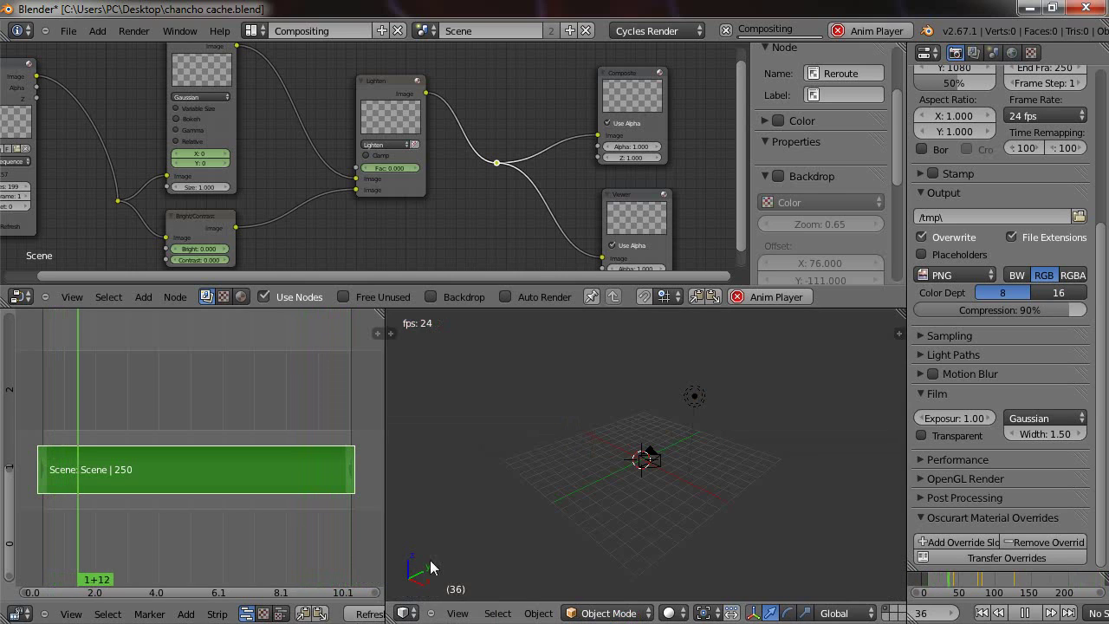
left_click(405, 613)
left_click(448, 481)
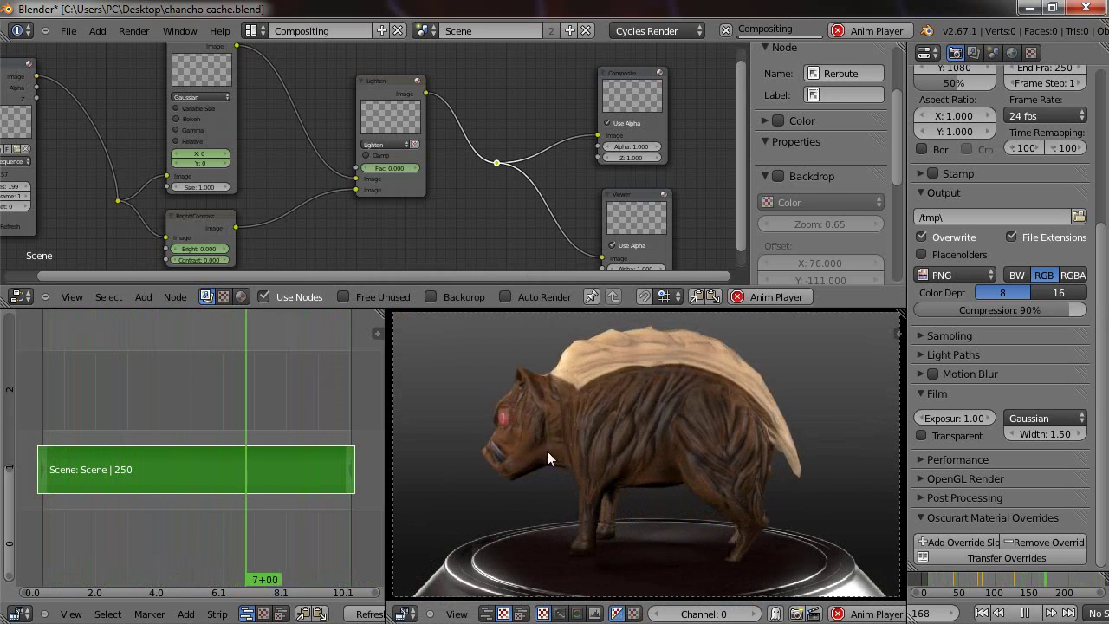
Move the Image node farther away from the reroute point that feeds the Blur and Bright/Contrast nodes.
middle_click_drag(533, 173, 579, 166)
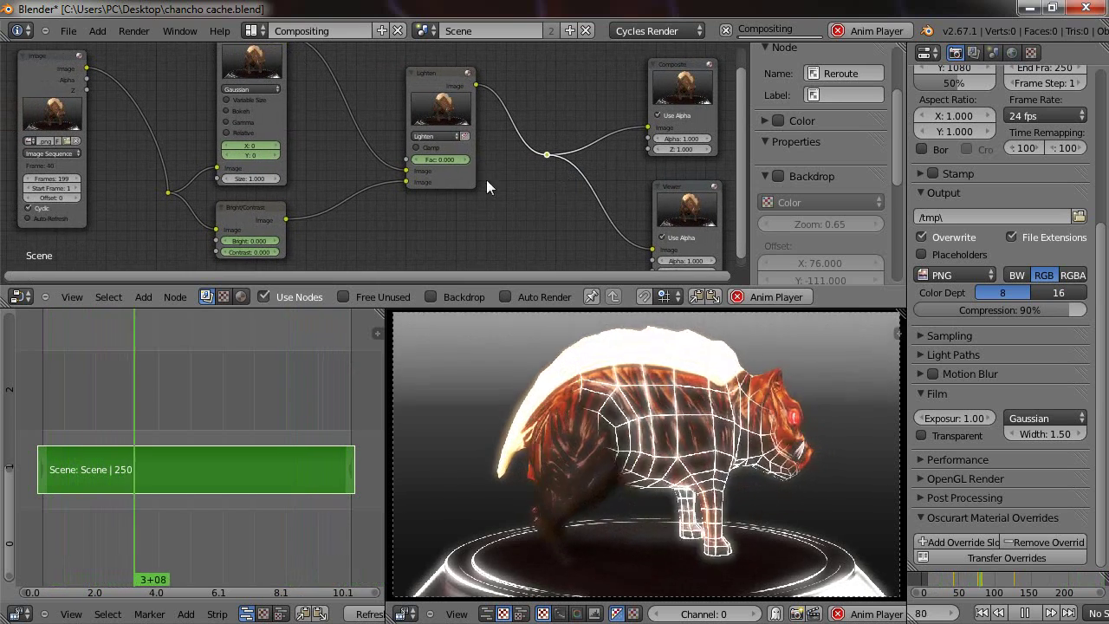
scroll(529, 186, "down", 3)
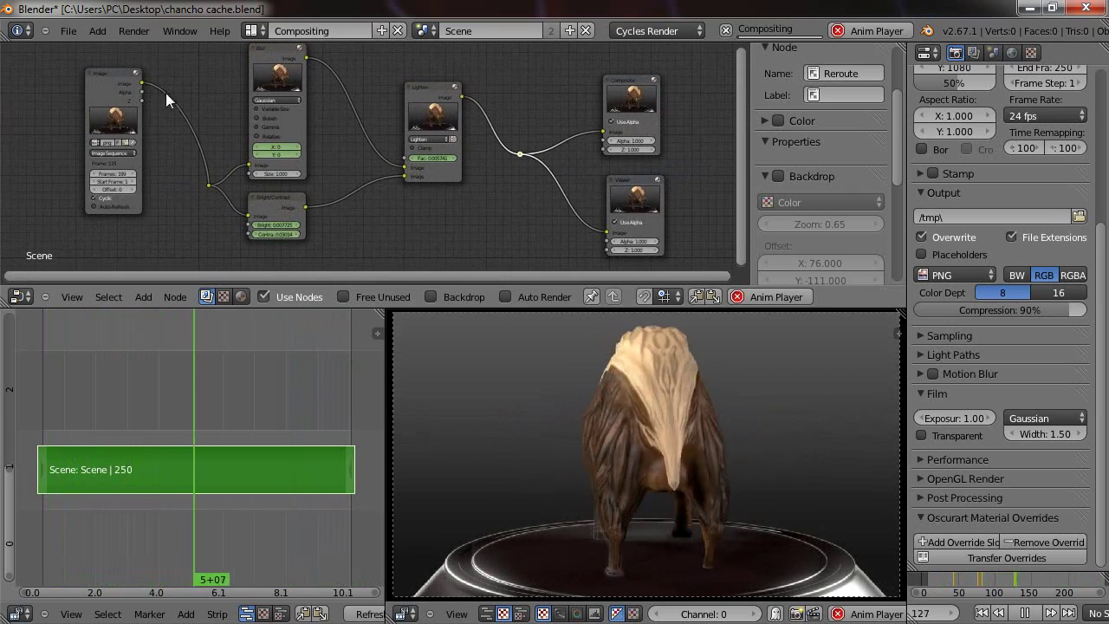
left_click_drag(100, 85, 61, 80)
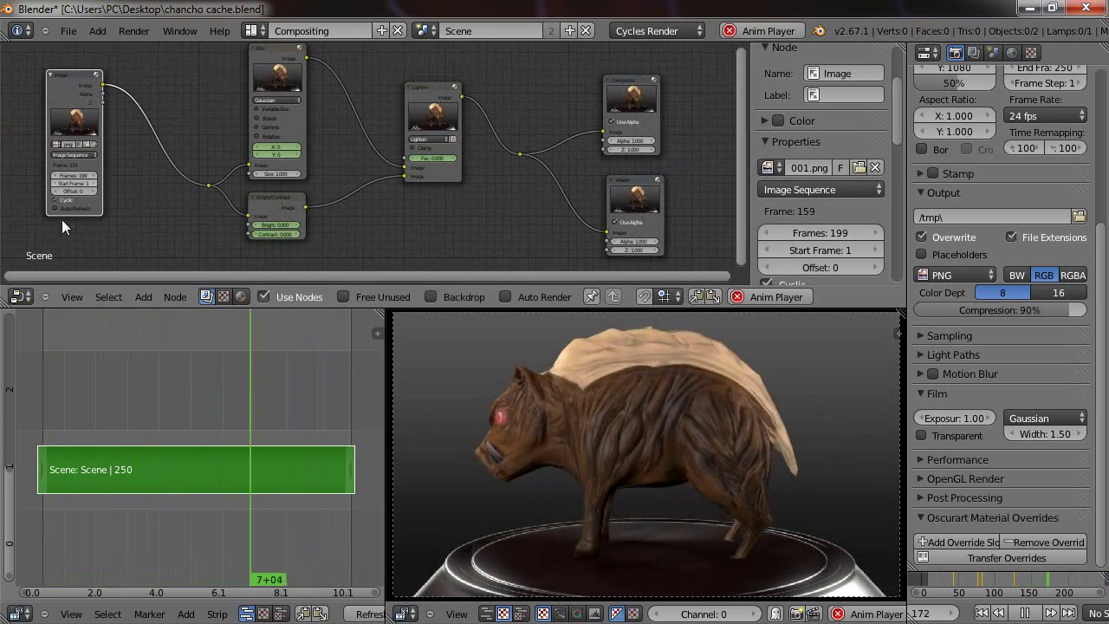
mouse_move(68, 85)
left_mouse_down()
mouse_move(59, 79)
mouse_move(78, 102)
mouse_move(74, 80)
left_mouse_up()
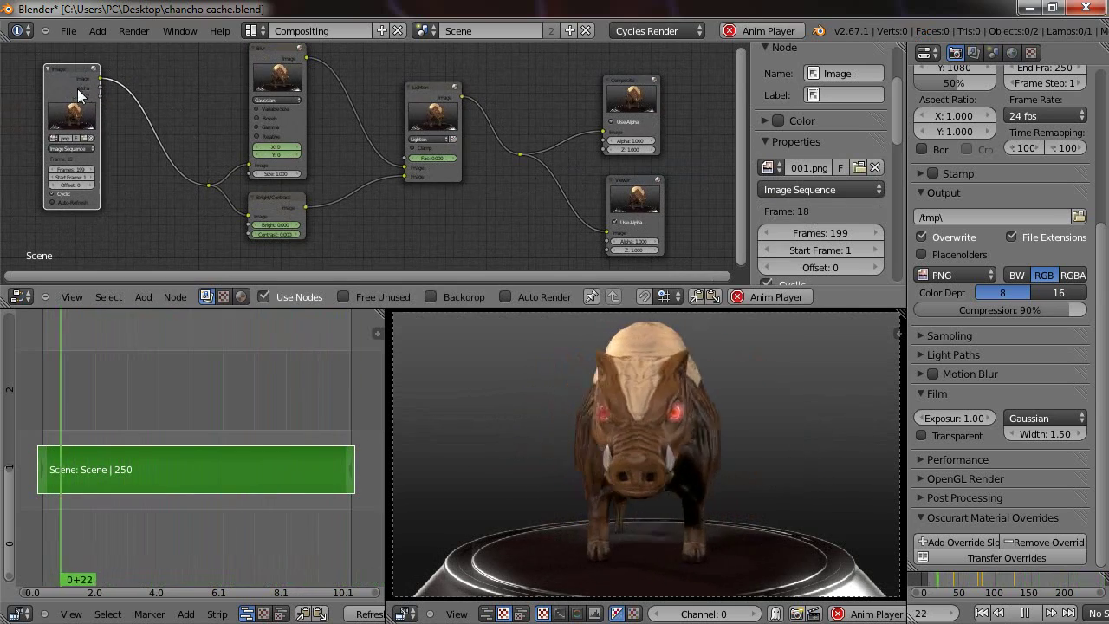
Shift the Image node around in a closer view to widen its gap to the Blur node.
middle_click_drag(116, 144, 242, 188)
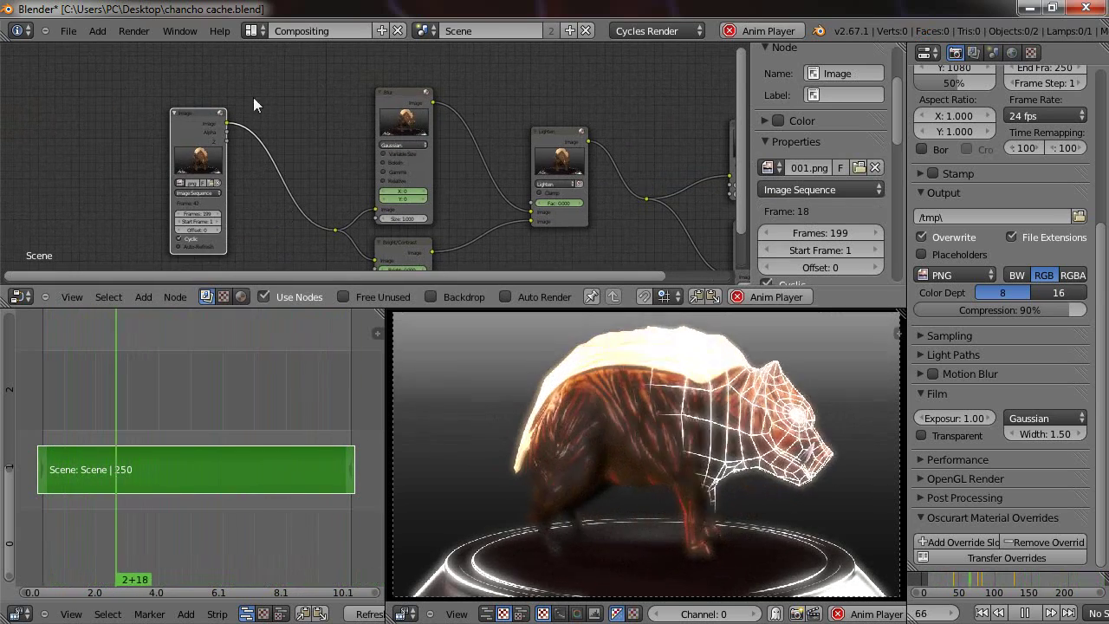
scroll(222, 104, "up", 5)
scroll(291, 126, "down", 2)
middle_click_drag(104, 130, 253, 138)
scroll(266, 111, "up", 4)
left_click_drag(245, 115, 210, 97)
scroll(208, 112, "down", 2)
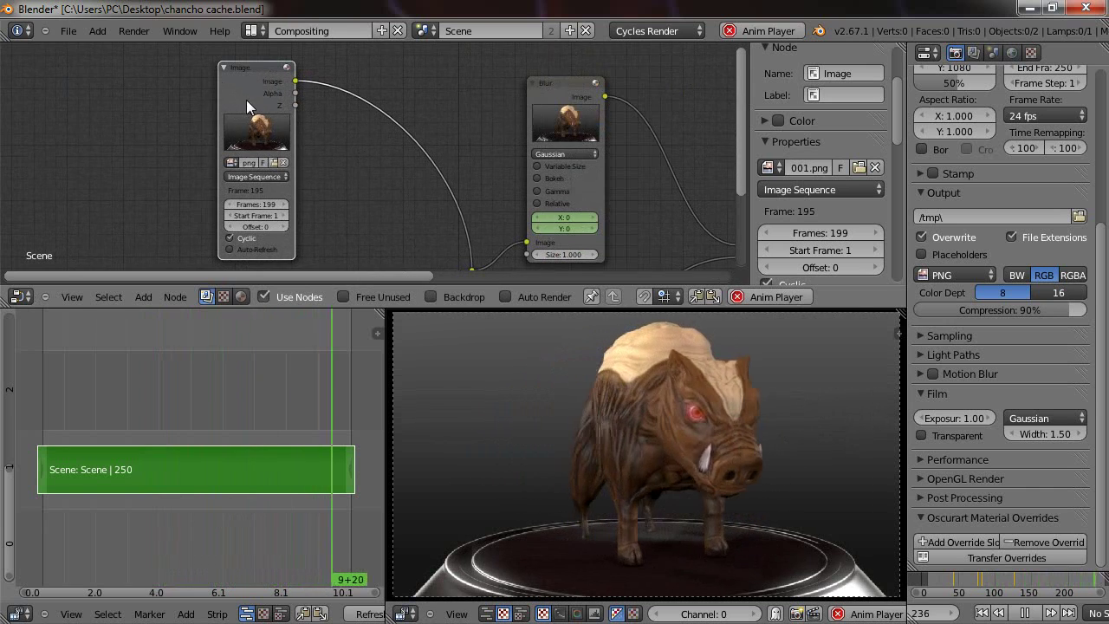
left_click_drag(237, 89, 192, 83)
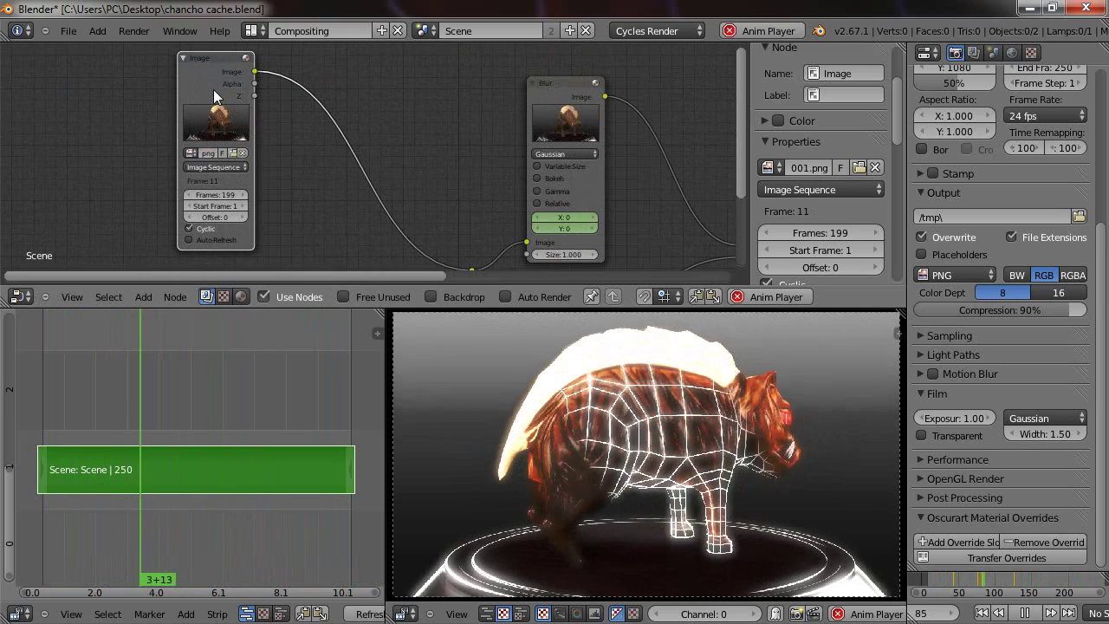
middle_click_drag(212, 94, 196, 59)
middle_click_drag(251, 129, 287, 153)
left_click_drag(223, 92, 185, 103)
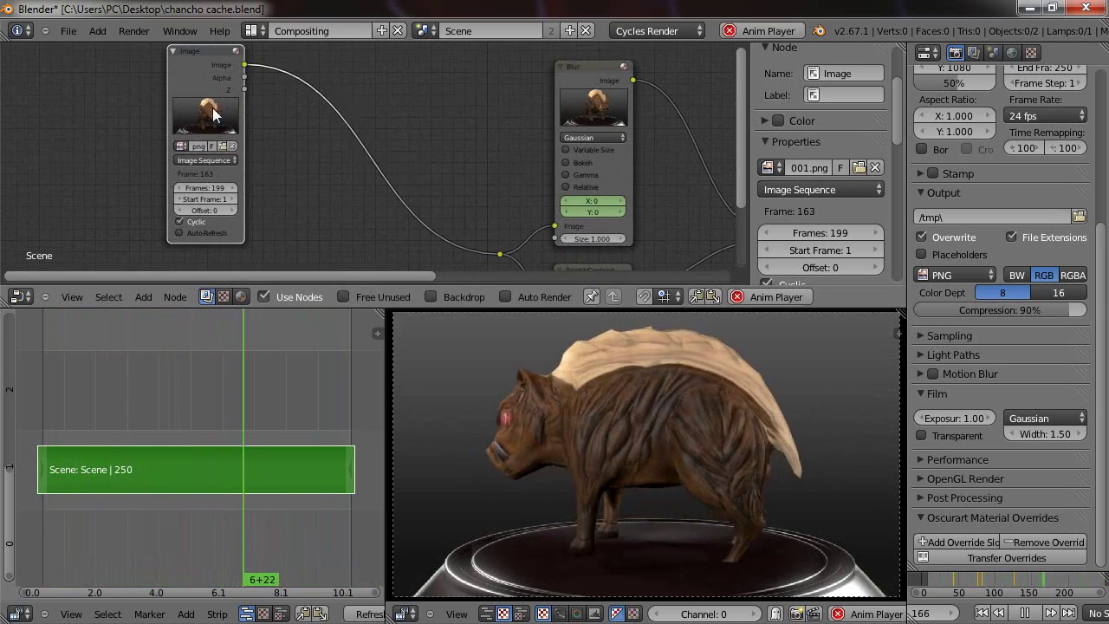
Add a Bokeh Image input node to the compositing tree and delete it again.
key("Home")
key("shift+a")
mouse_move(240, 121)
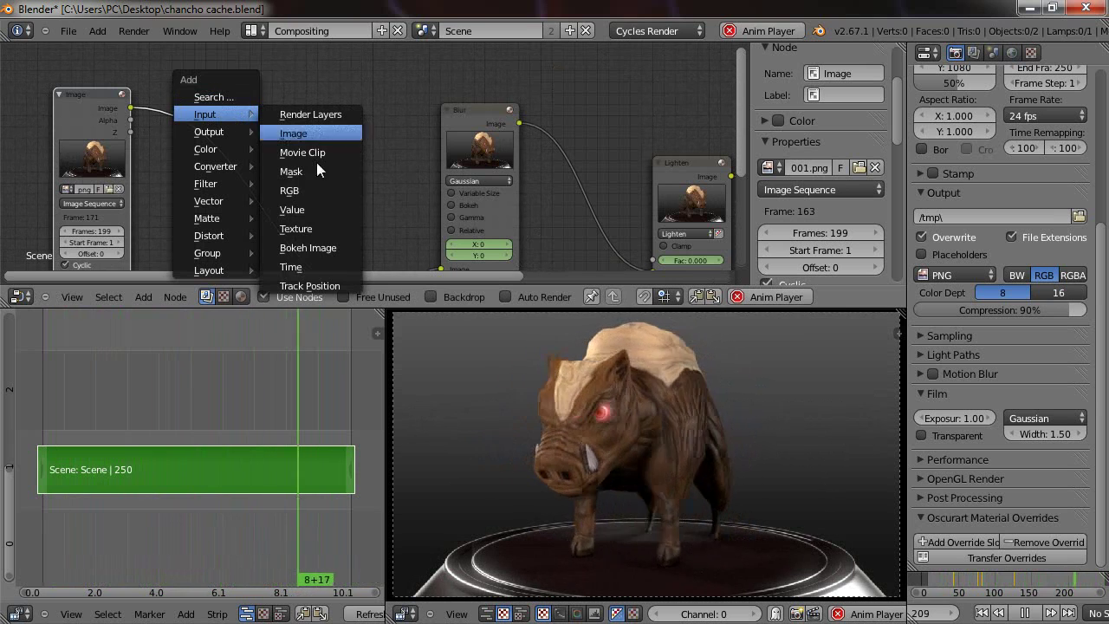
left_click(307, 248)
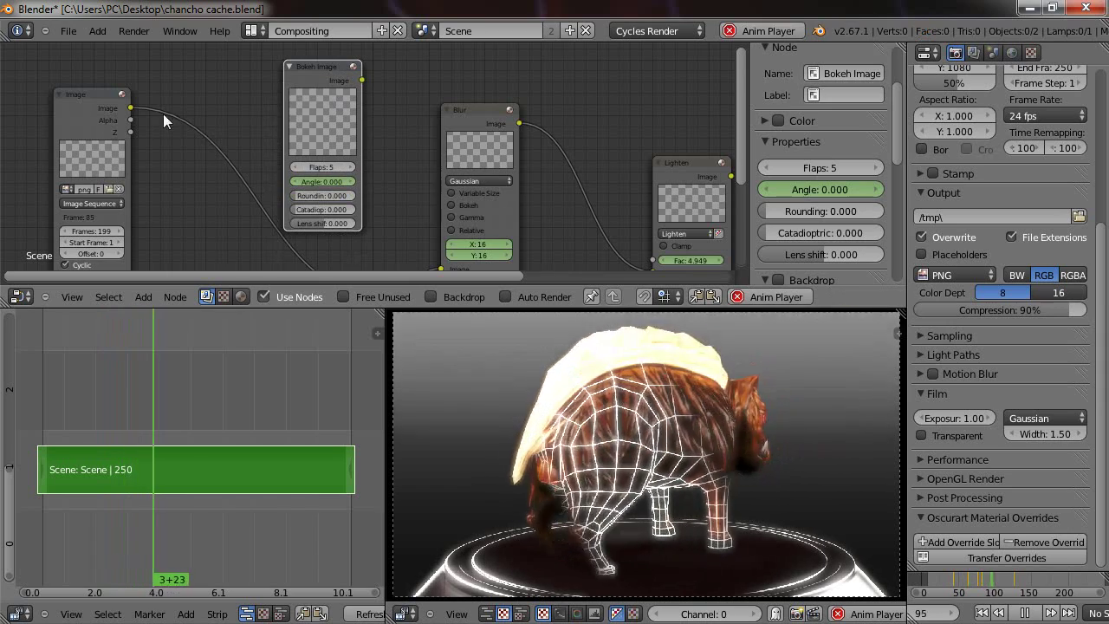
key("x")
scroll(294, 148, "down", 2)
scroll(295, 154, "down", 1)
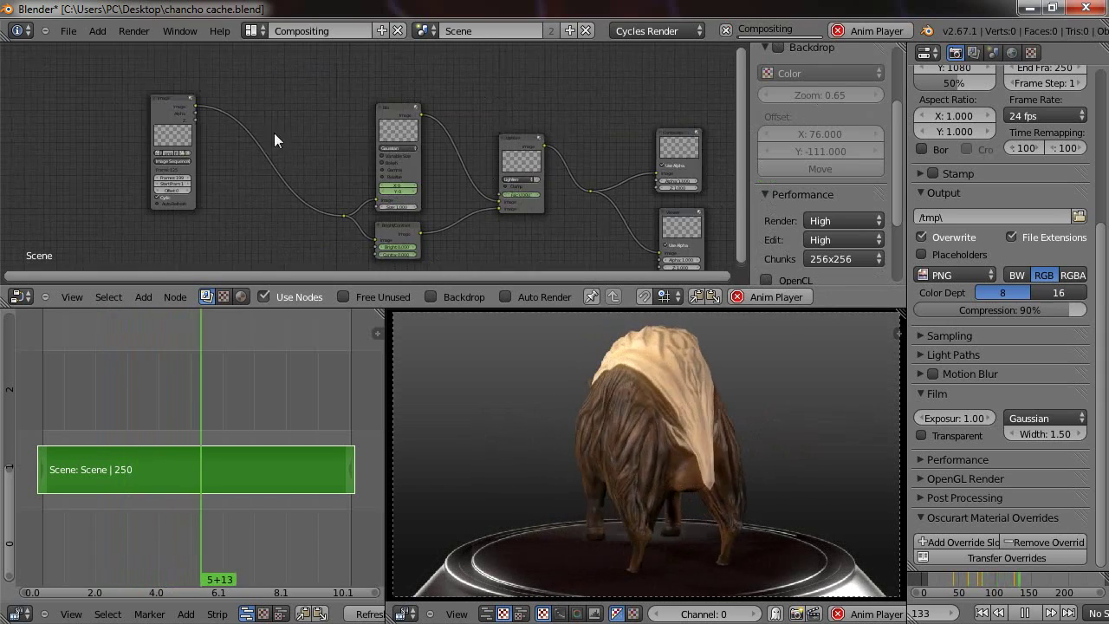
Move the Image node closer to the reroute point ahead of the Blur and Bright/Contrast nodes.
middle_click_drag(274, 132, 185, 127)
left_click_drag(98, 122, 154, 159)
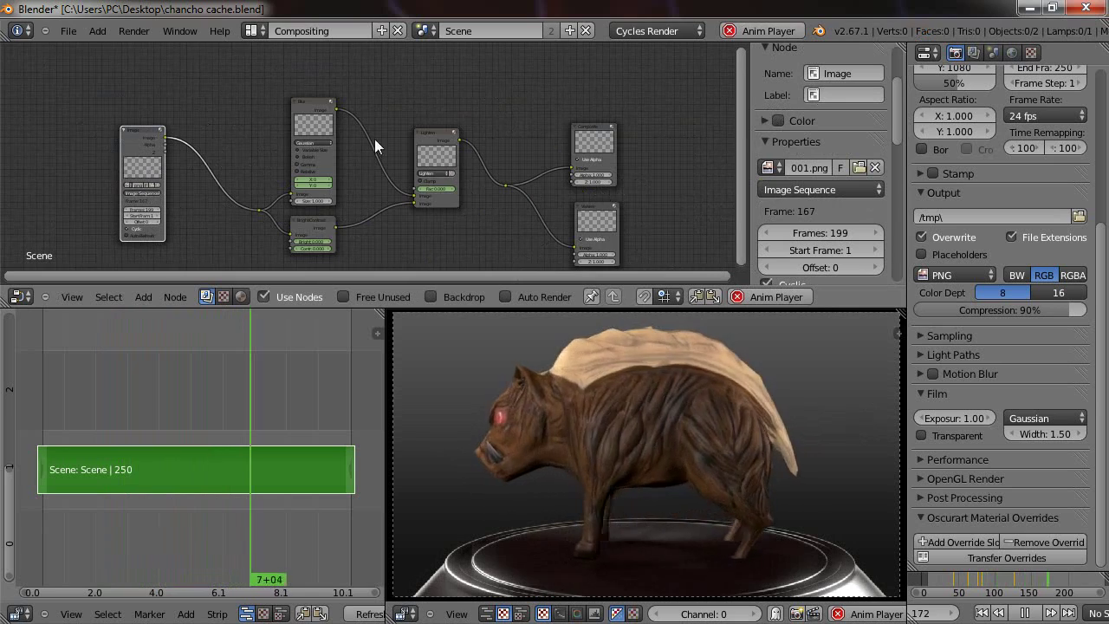
middle_click_drag(419, 125, 344, 131)
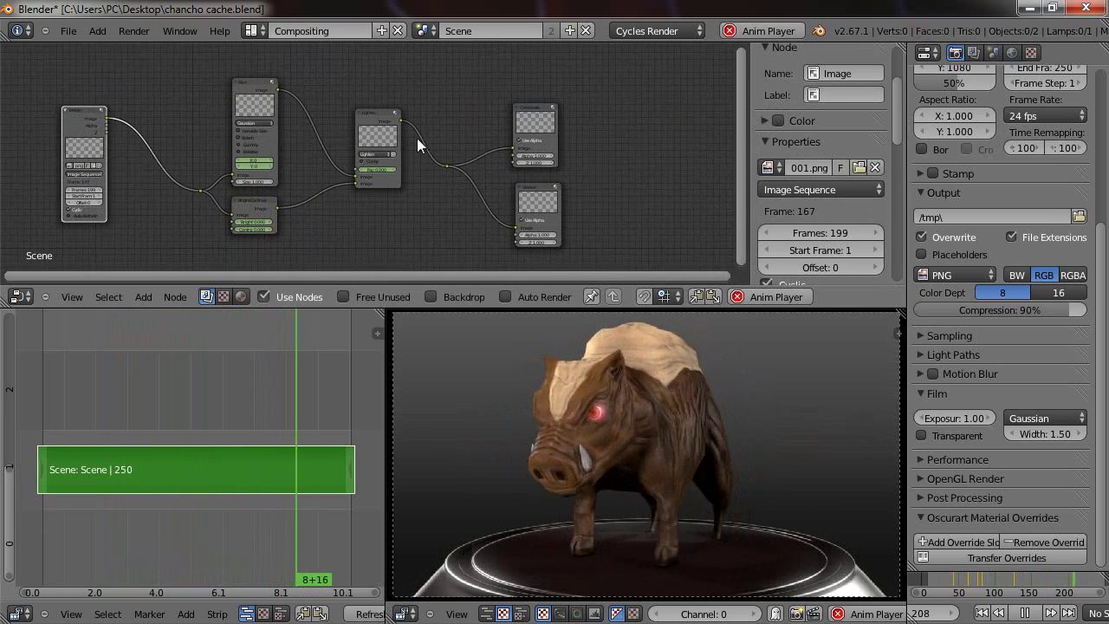
Rearrange the Composite and Viewer nodes so that the Viewer sits below the Composite.
scroll(467, 108, "up", 3)
middle_click_drag(472, 102, 363, 124)
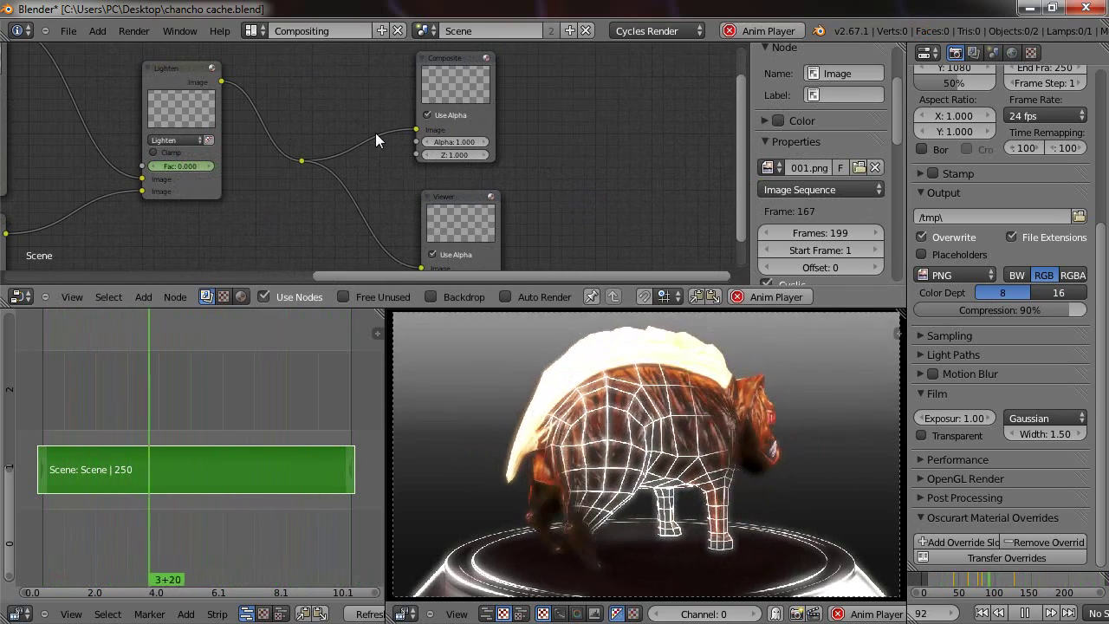
left_click_drag(449, 89, 514, 103)
left_click_drag(460, 196, 451, 246)
left_click_drag(518, 80, 500, 116)
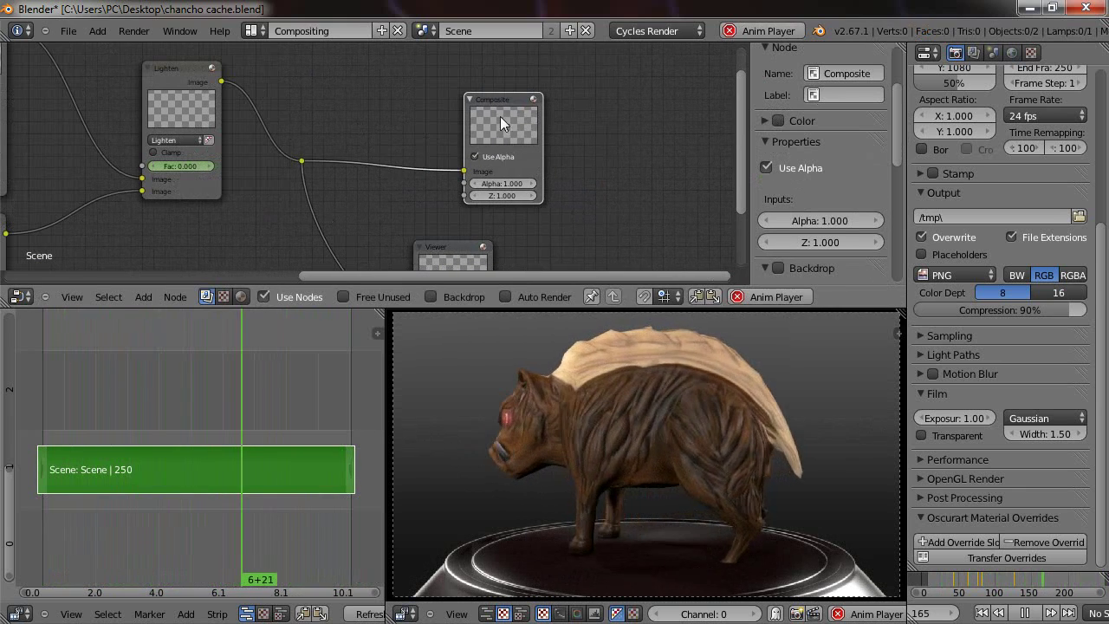
scroll(454, 135, "up", 3)
middle_click_drag(450, 123, 387, 167)
left_click_drag(480, 137, 499, 84)
middle_click_drag(396, 171, 467, 92)
scroll(464, 104, "down", 2)
left_click_drag(454, 230, 500, 178)
Delete the Viewer node and undo the deletion.
key("x")
middle_click_drag(499, 128, 489, 207)
mouse_move(395, 201)
middle_mouse_down()
mouse_move(453, 129)
mouse_move(383, 194)
middle_mouse_up()
key("ctrl+z")
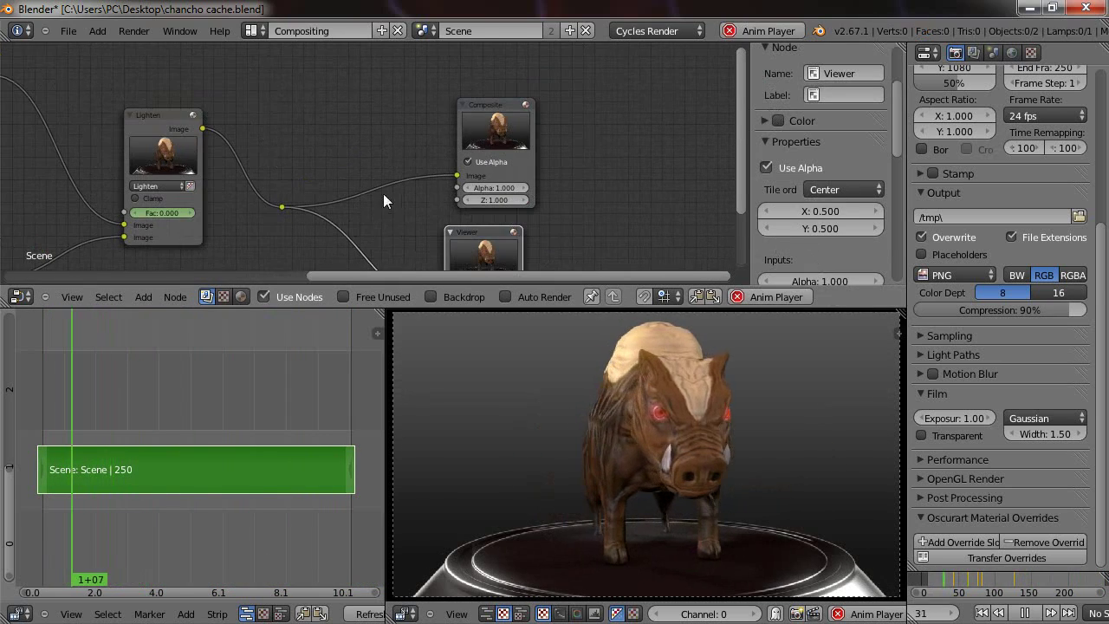
Nudge the Composite node into place above the Viewer node and bring the whole node tree into view.
scroll(381, 178, "up", 1)
left_click_drag(505, 138, 498, 143)
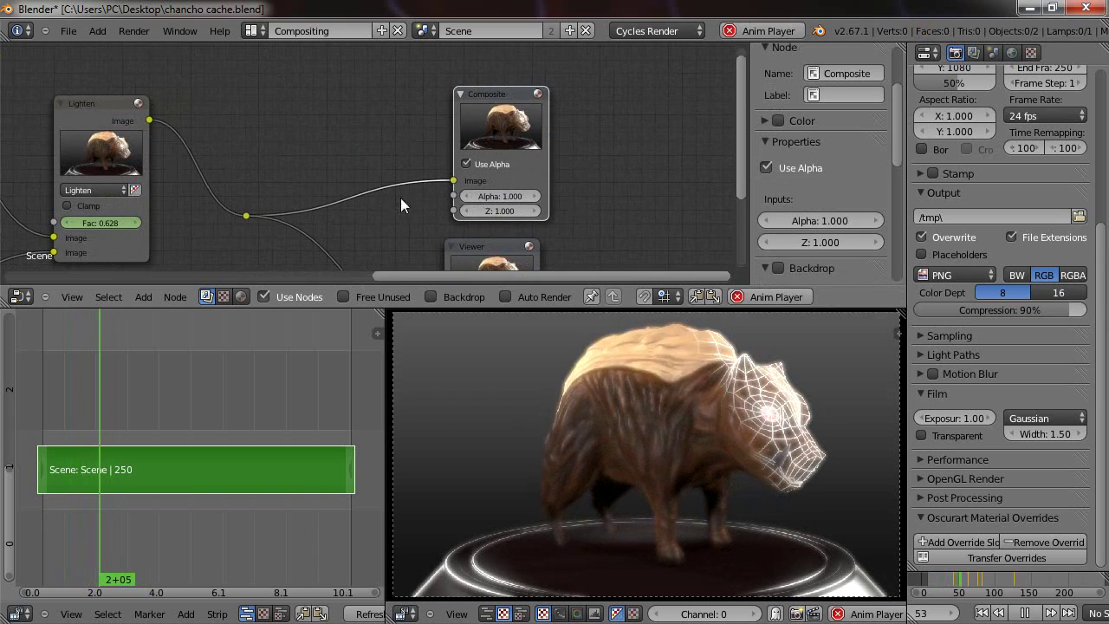
scroll(401, 198, "down", 2)
middle_click_drag(304, 150, 489, 98)
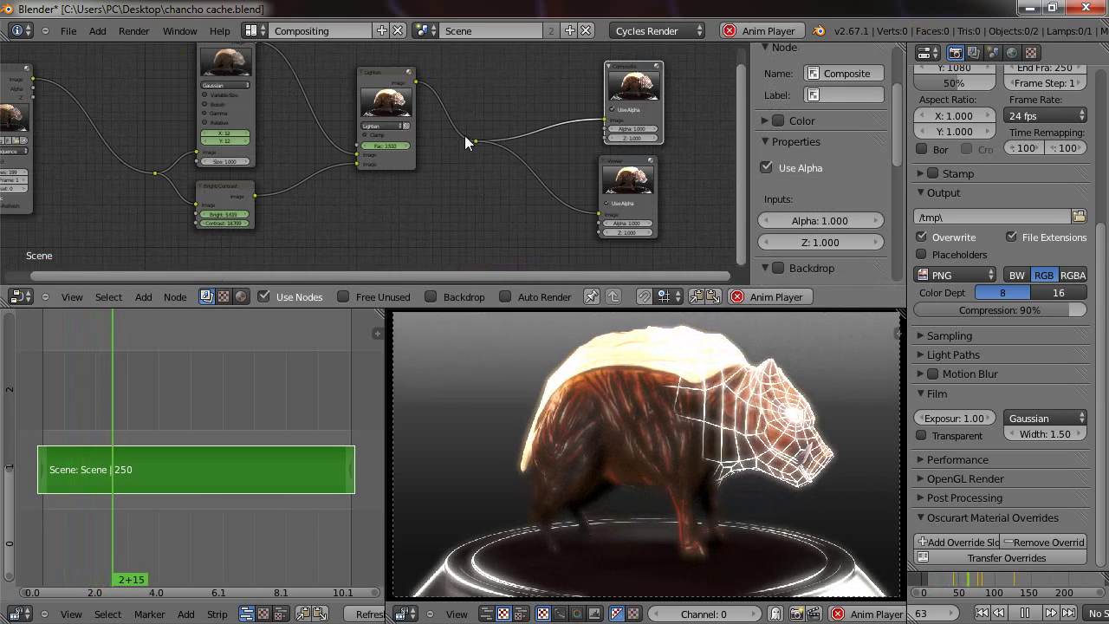
scroll(389, 165, "down", 1)
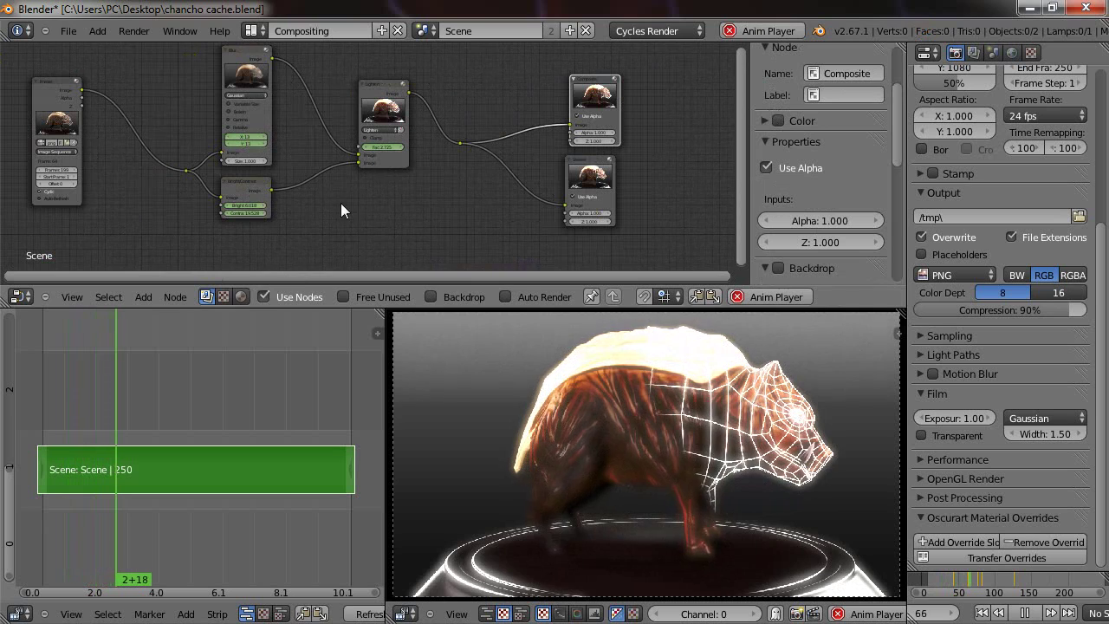
Choose Video Sequence Editor as the editor type for the area showing the Scene strip.
left_click(19, 614)
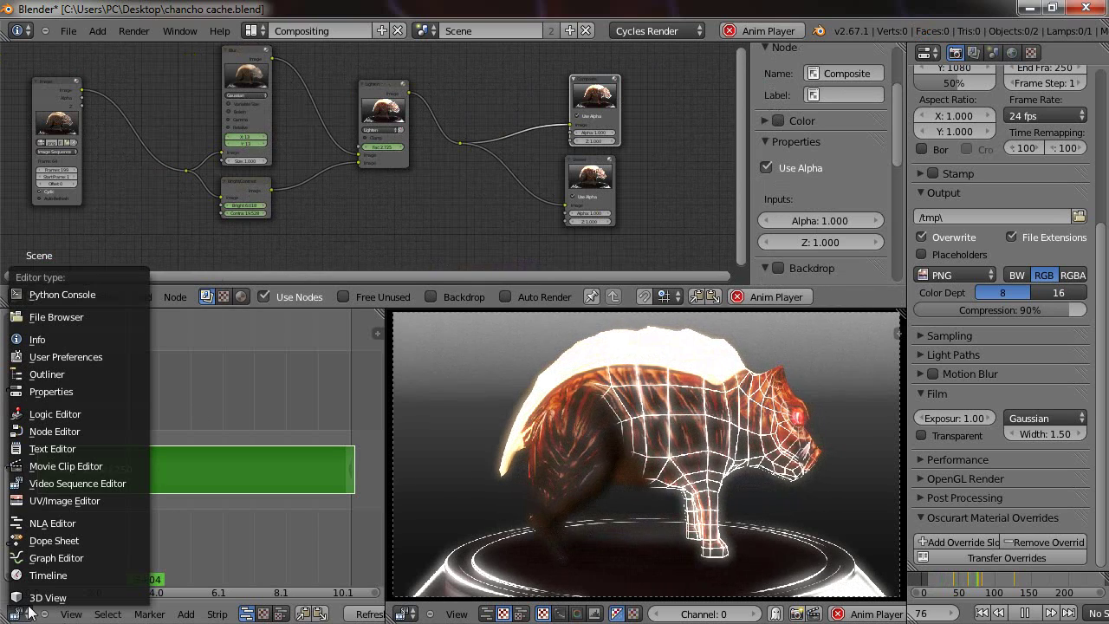
left_click(76, 488)
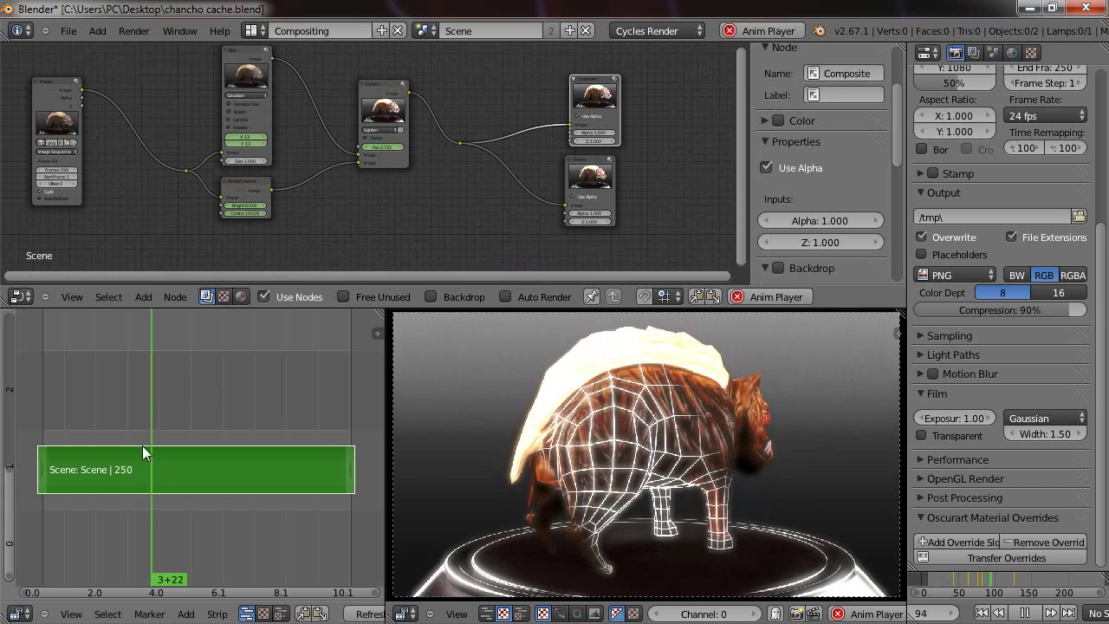
Add a second strip of the scene named Scene and place it in channel 2, starting level with the existing strip.
left_click(185, 614)
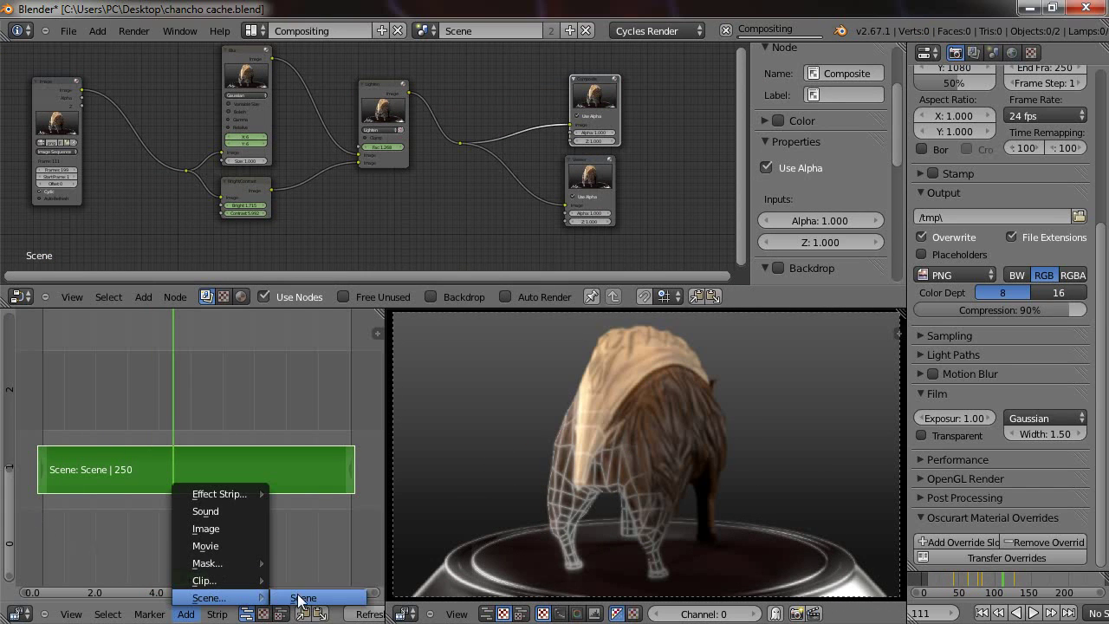
left_click(300, 597)
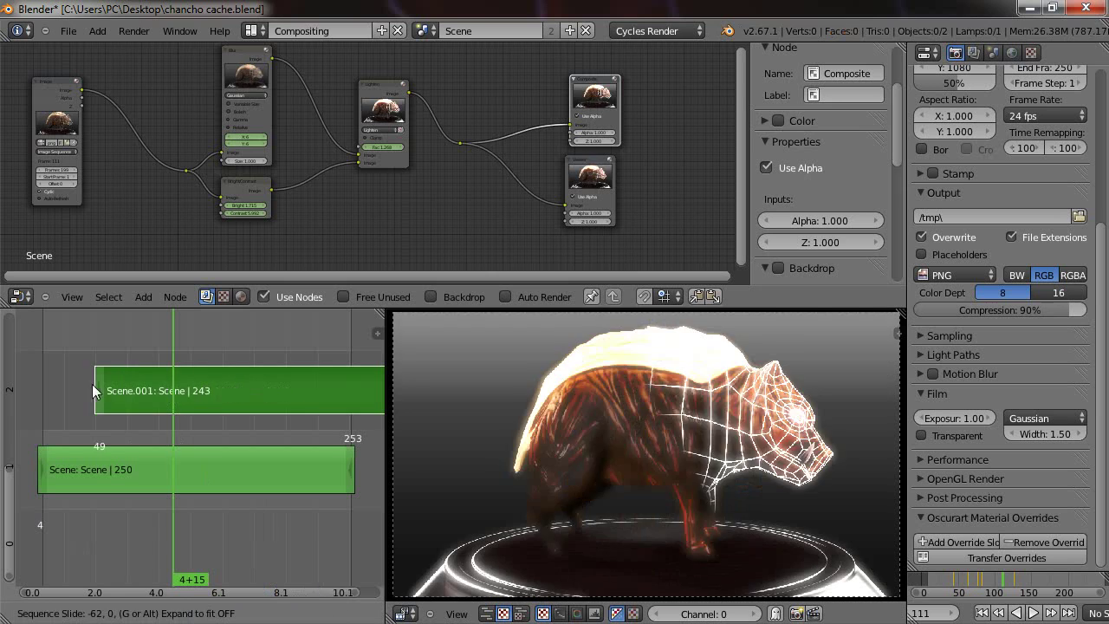
left_click(68, 397)
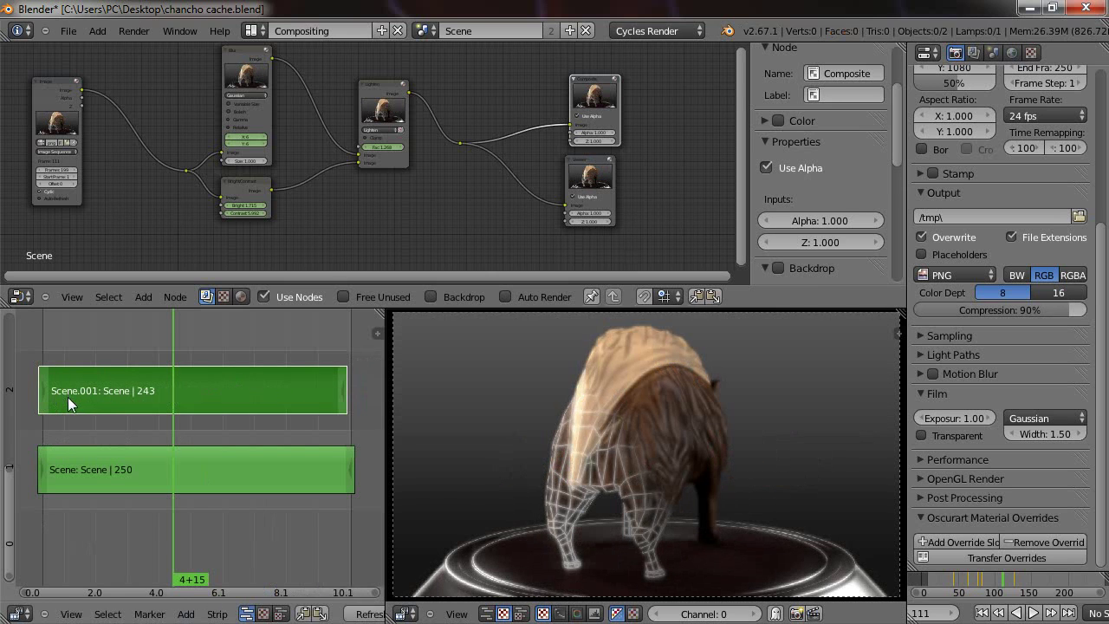
Create a new empty scene and name it otra.
left_click(186, 614)
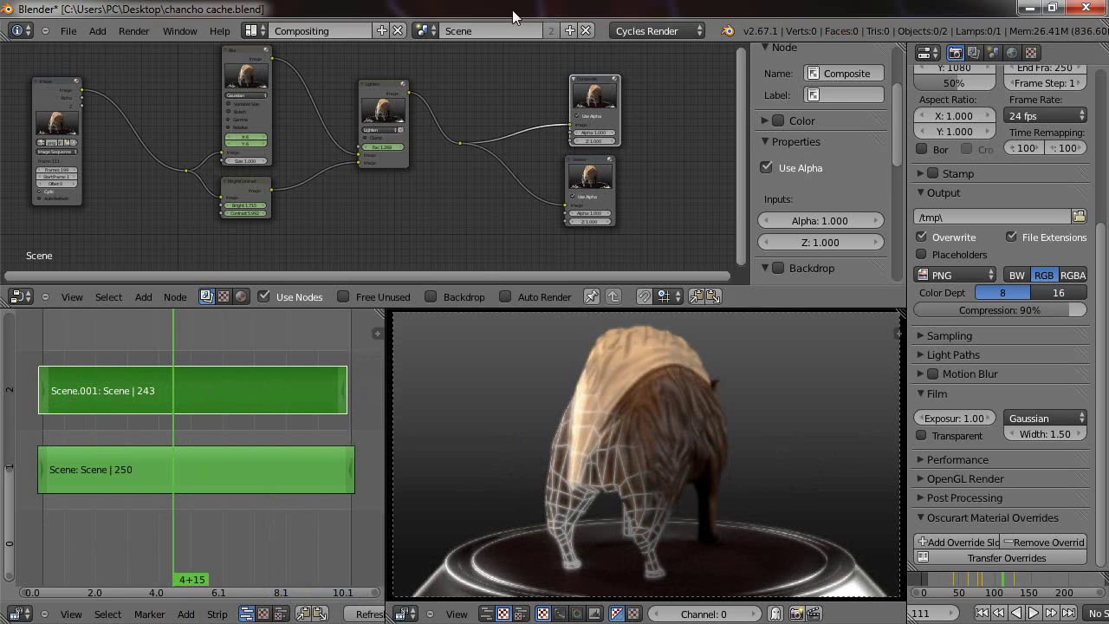
left_click(570, 31)
left_click(541, 55)
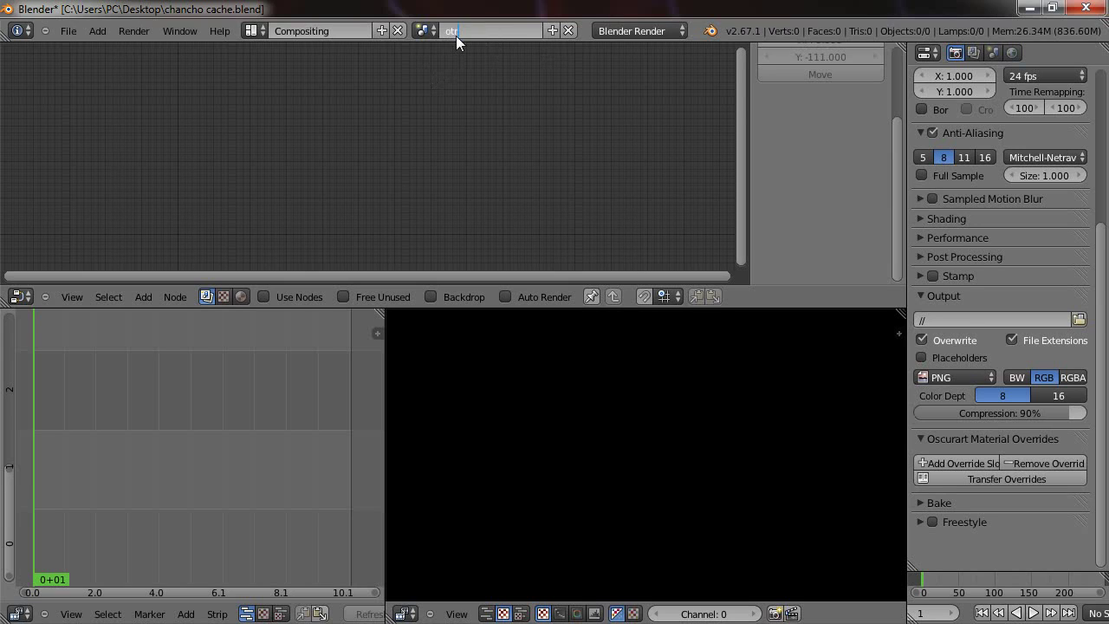
key("BackSpace")
key("Return")
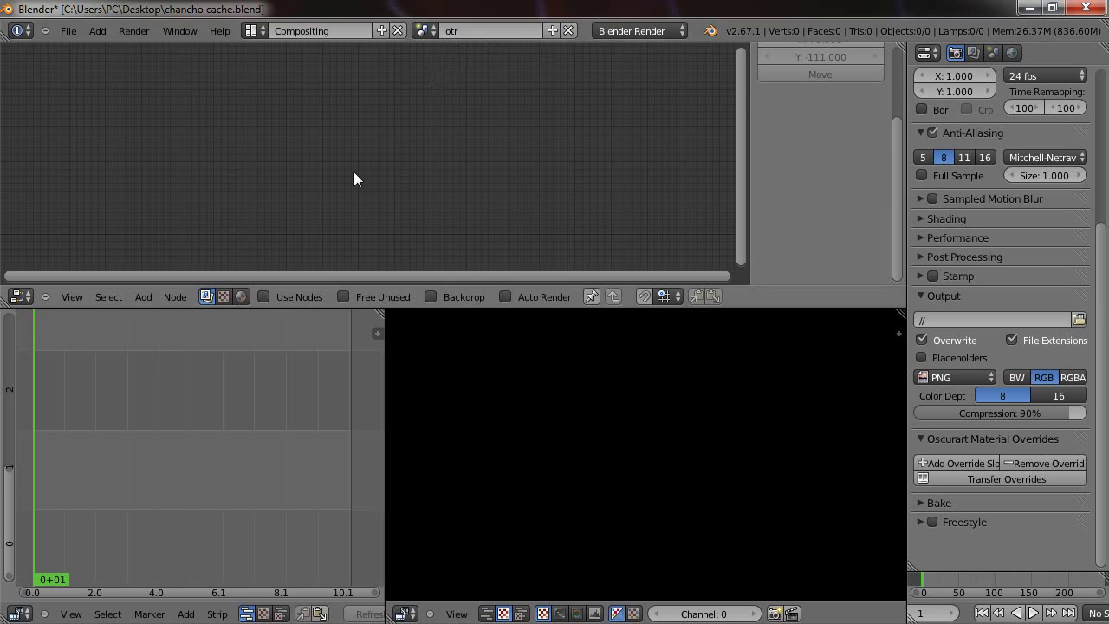
key("Return")
Switch the active scene back to Scene.
left_click(421, 32)
left_click(425, 59)
left_click(435, 34)
left_click(435, 75)
Add the otra scene as a strip and slide it in channel 3 to near the start of the other strips.
key("shift+a")
mouse_move(173, 453)
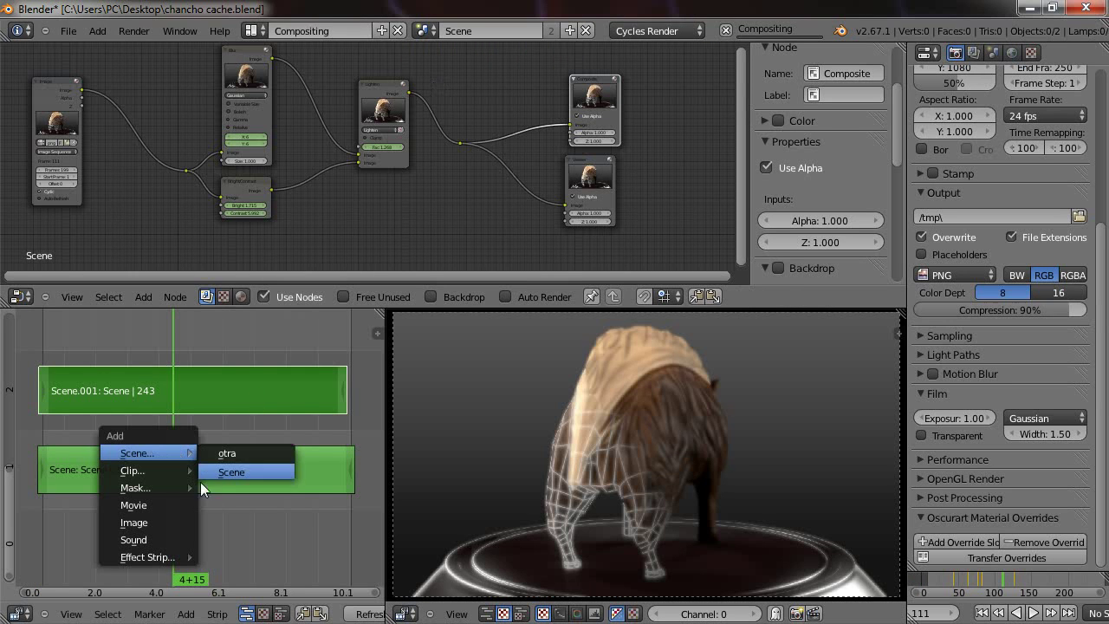
left_click(225, 453)
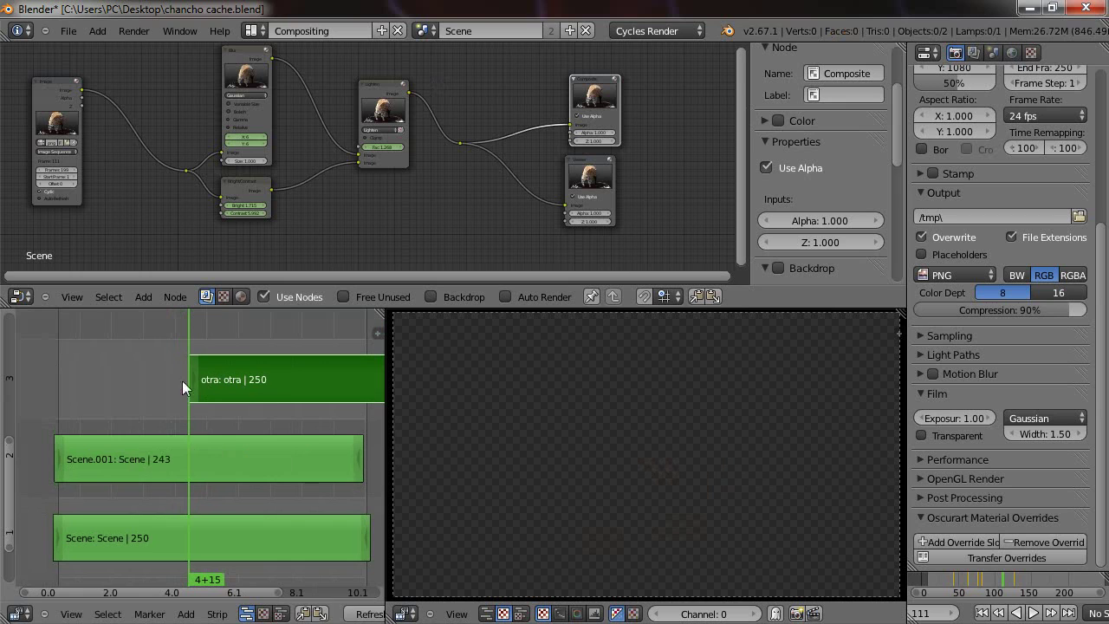
key("g")
left_click(64, 381)
Erase the otra strip and the second Scene strip together, keeping only the original strip in channel 1.
right_click(135, 463, "shift")
key("x")
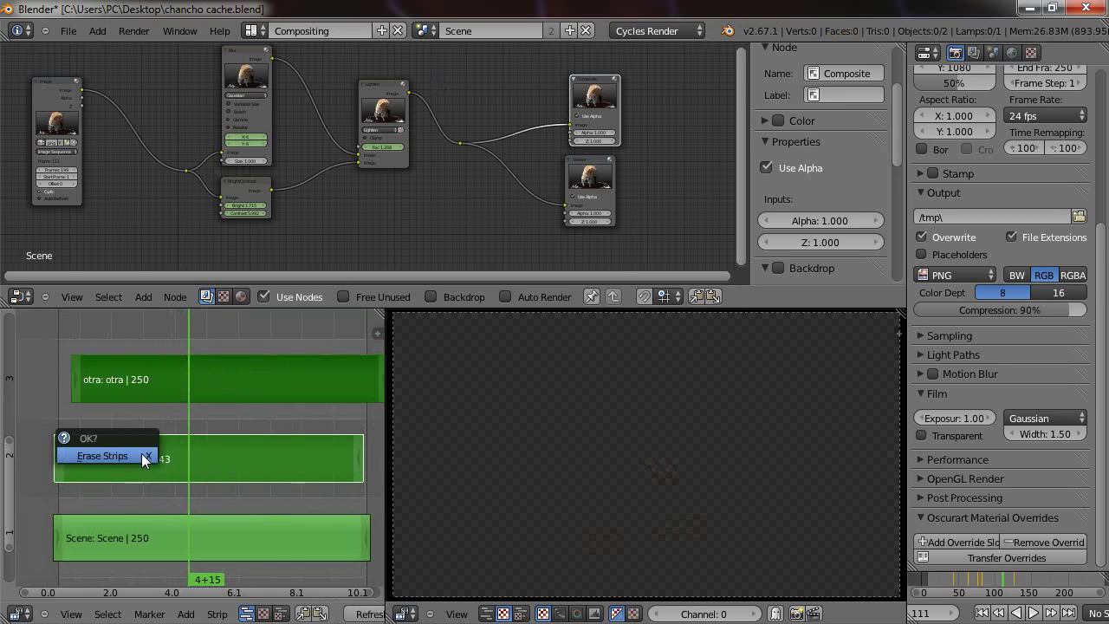
left_click(141, 453)
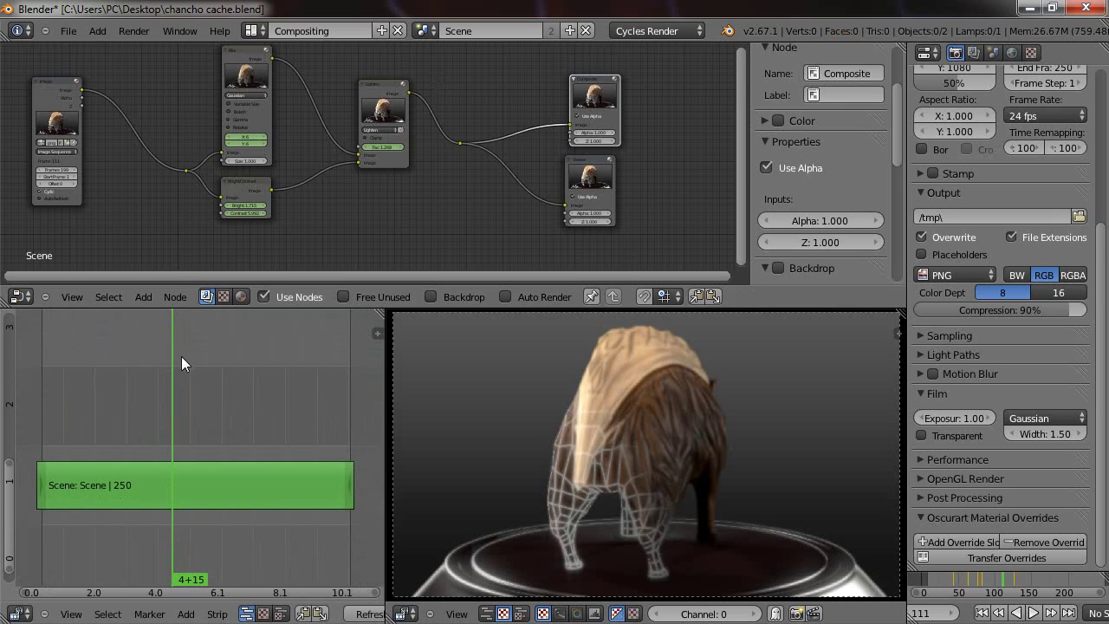
Move the playhead to frame 57 and nudge the Composite node slightly left in the node tree.
left_click_drag(170, 369, 105, 374)
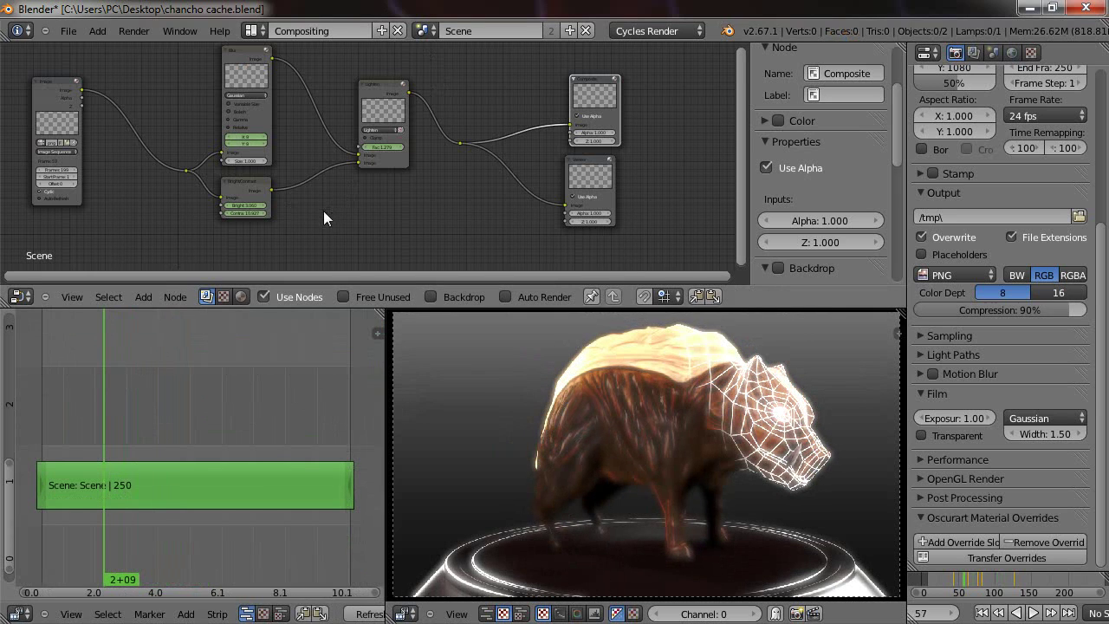
middle_click_drag(284, 185, 297, 203)
middle_click_drag(349, 177, 335, 174)
left_click_drag(639, 112, 608, 115)
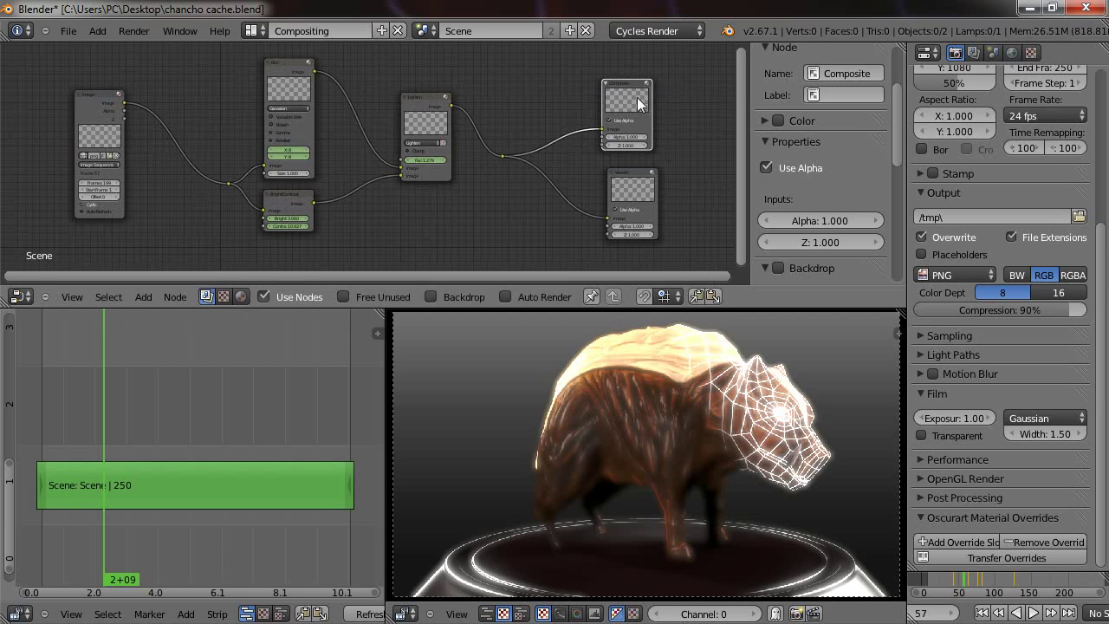
Select the Scene strip and play the animation, nudging the Composite node during playback before cancelling it.
right_click(67, 472)
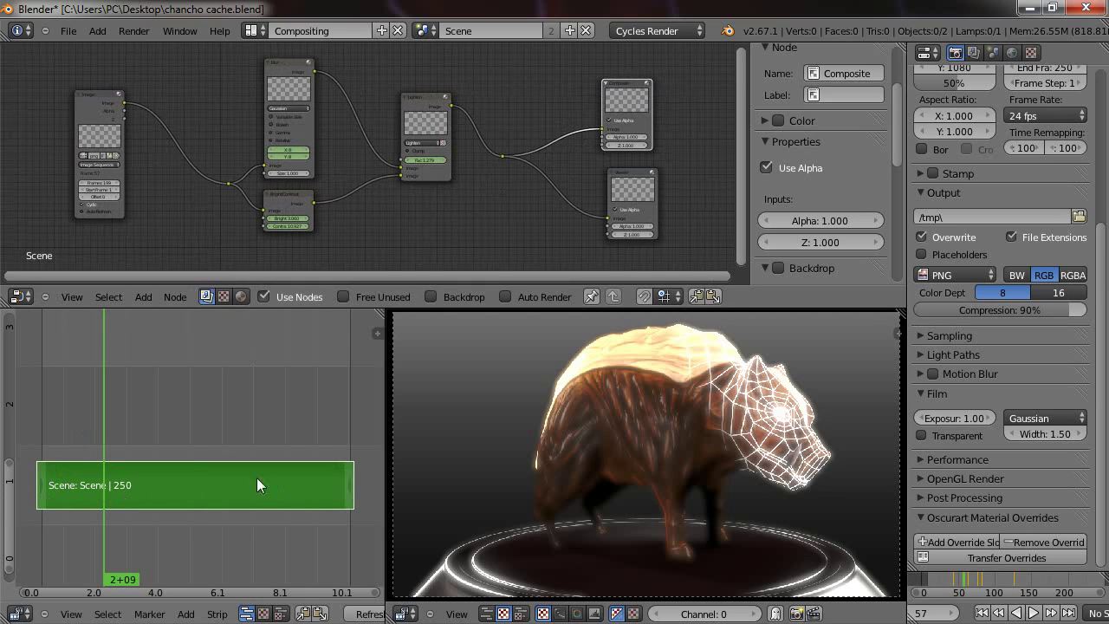
middle_click_drag(646, 459, 642, 459)
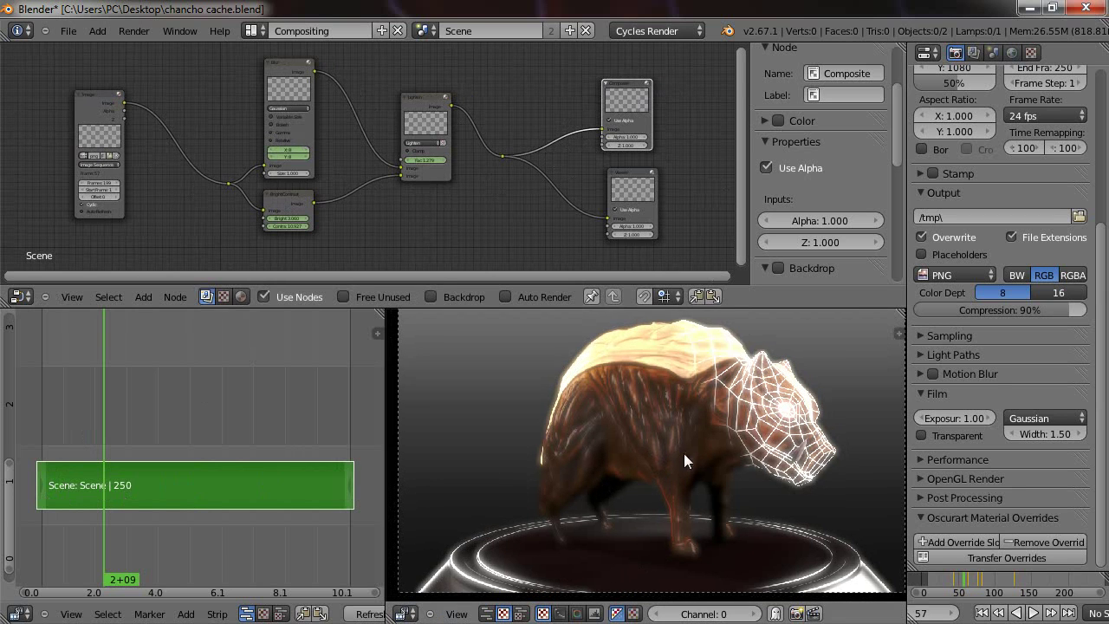
key("alt+a")
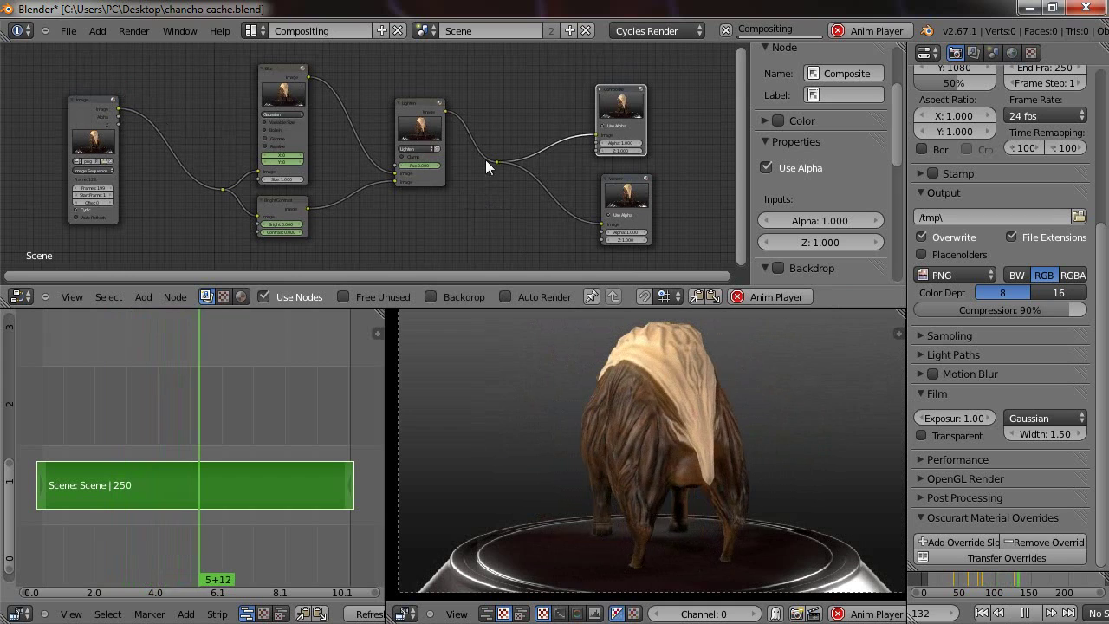
left_click_drag(632, 111, 623, 118)
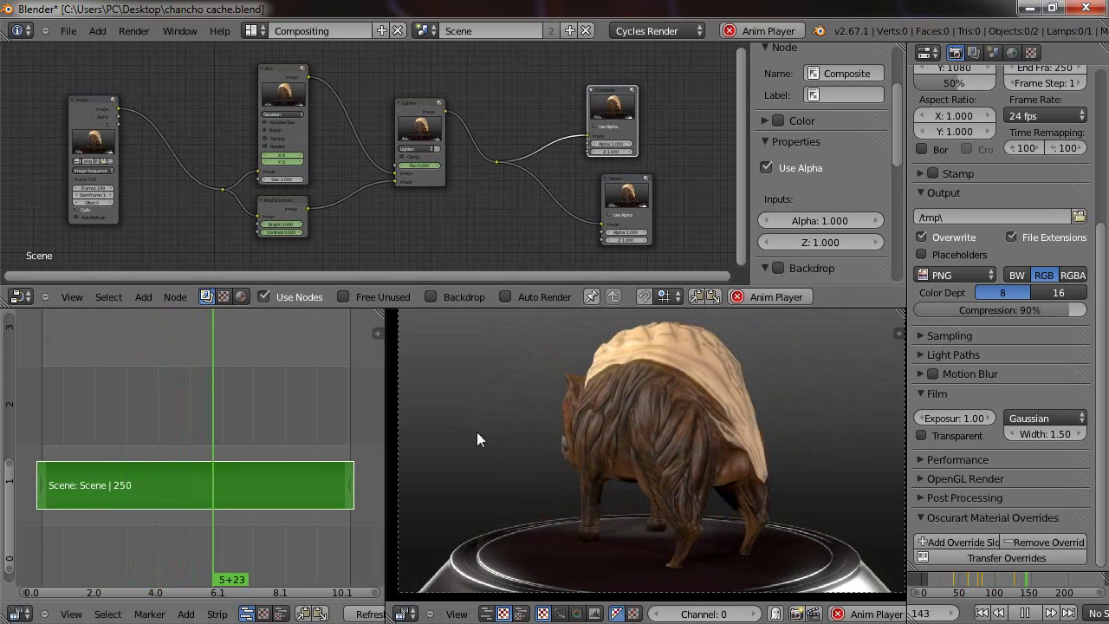
middle_click_drag(376, 143, 383, 139)
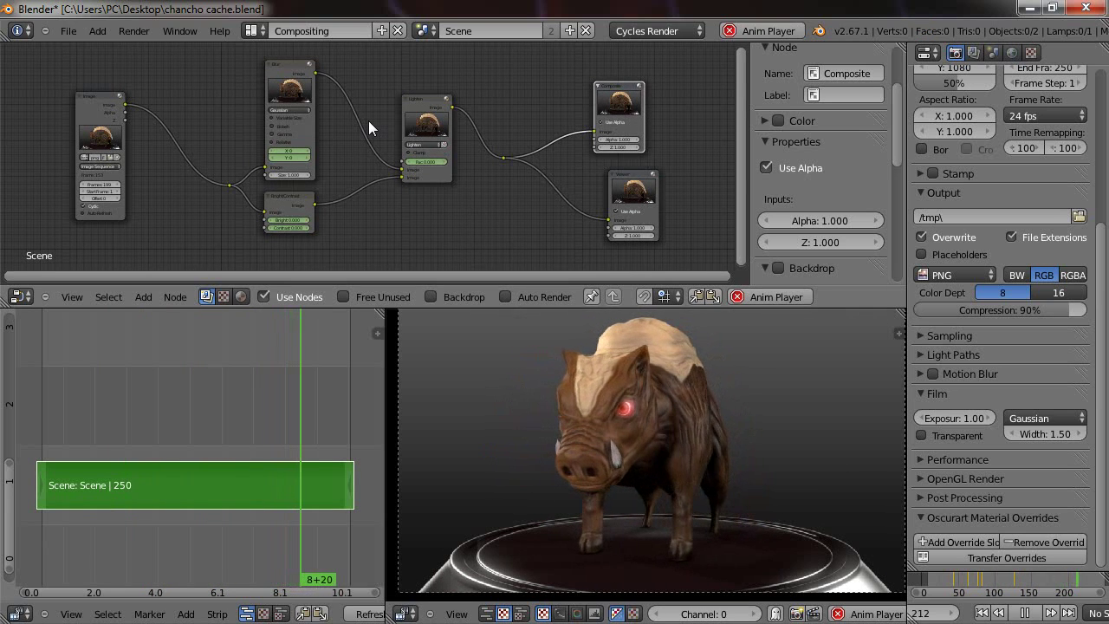
key("Escape")
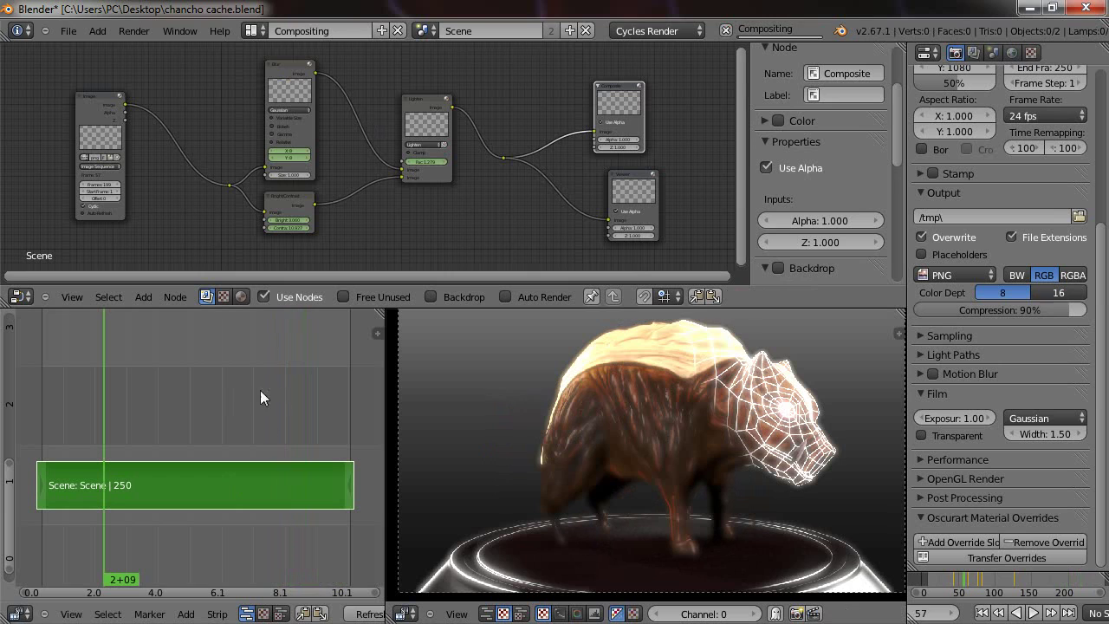
Move the playhead to frame 124 and remove the Bright/Contrast node, linking its incoming reroute directly to the Lighten node's second image input.
left_click(193, 362)
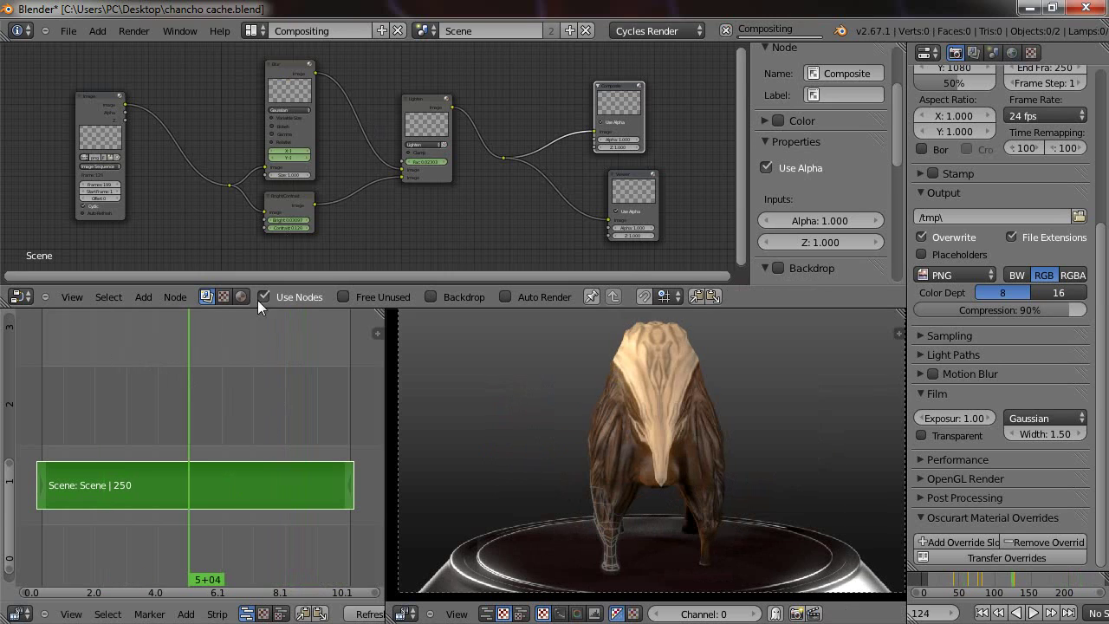
right_click(289, 197)
key("x")
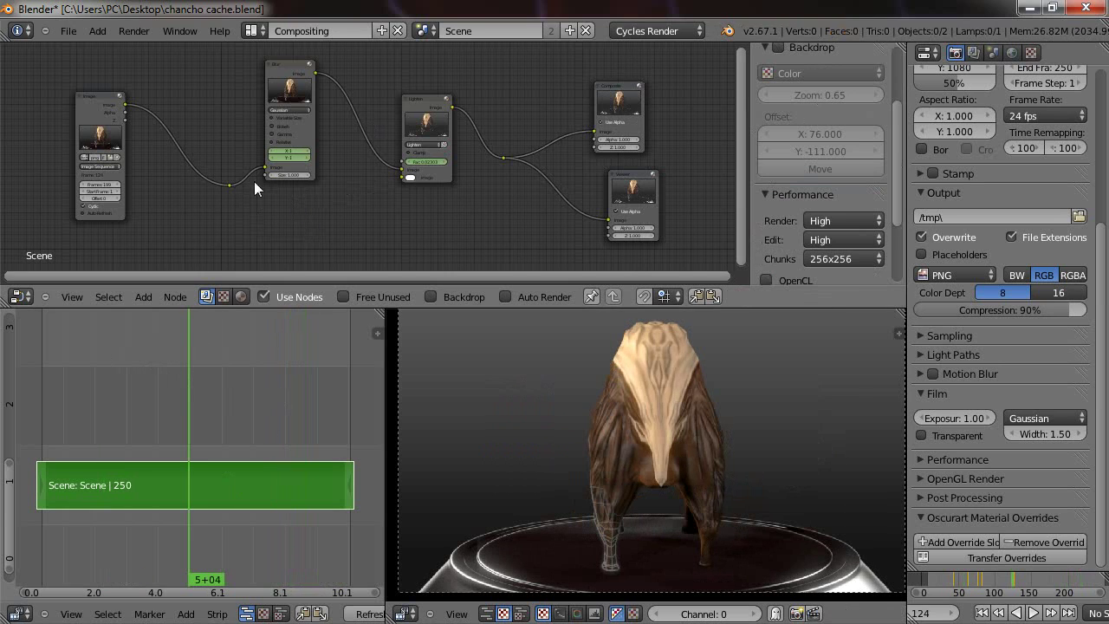
Move the playhead to frame 79 and refresh the sequencer so the preview uses the edited node tree.
left_click_drag(178, 388, 143, 381)
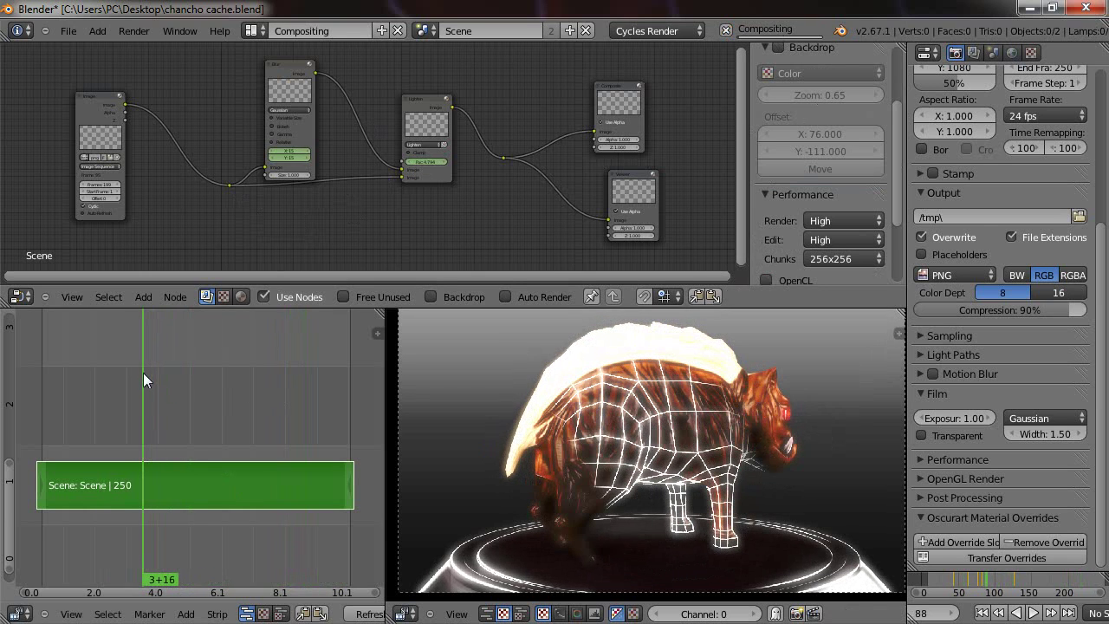
left_click_drag(682, 382, 525, 453)
mouse_move(138, 532)
left_mouse_down()
mouse_move(127, 531)
mouse_move(190, 539)
mouse_move(132, 523)
left_mouse_up()
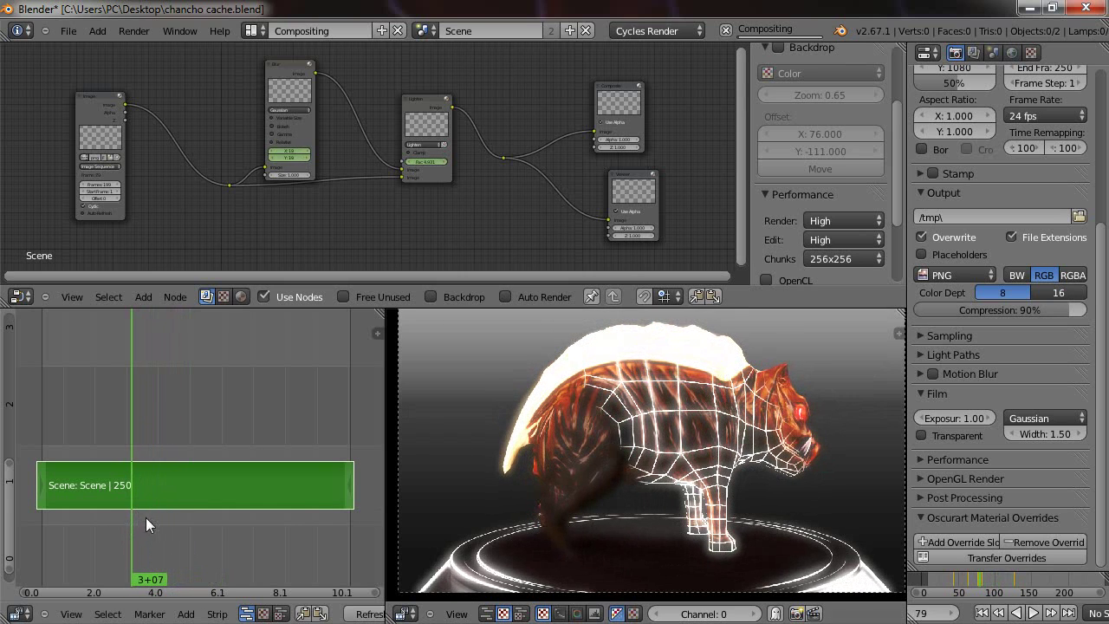
scroll(139, 614, "right", 3)
scroll(139, 613, "right", 6)
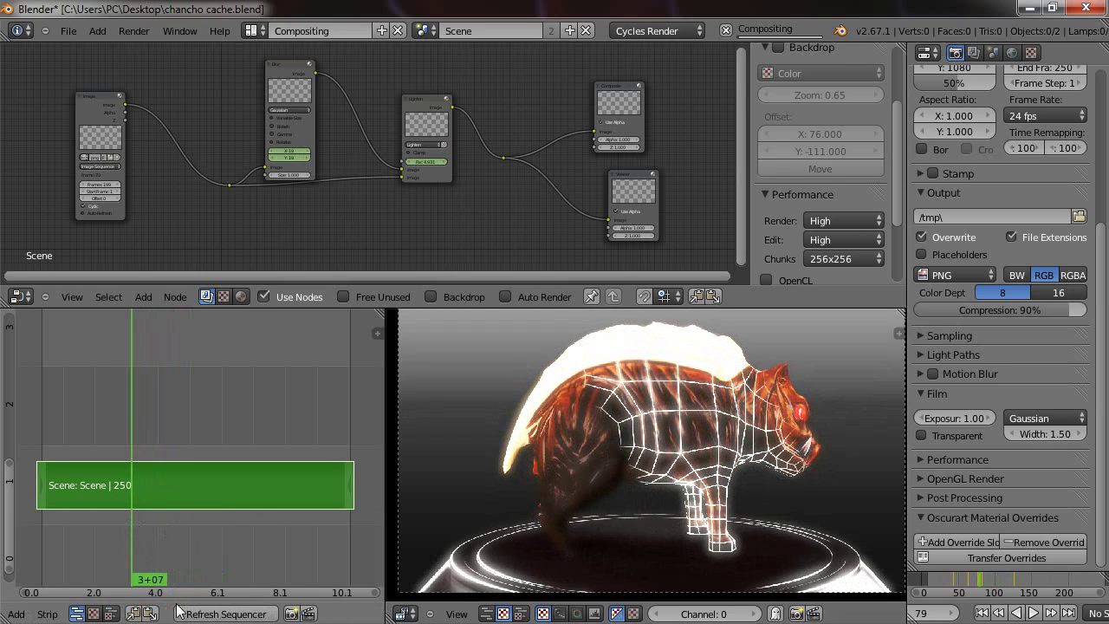
left_click(227, 614)
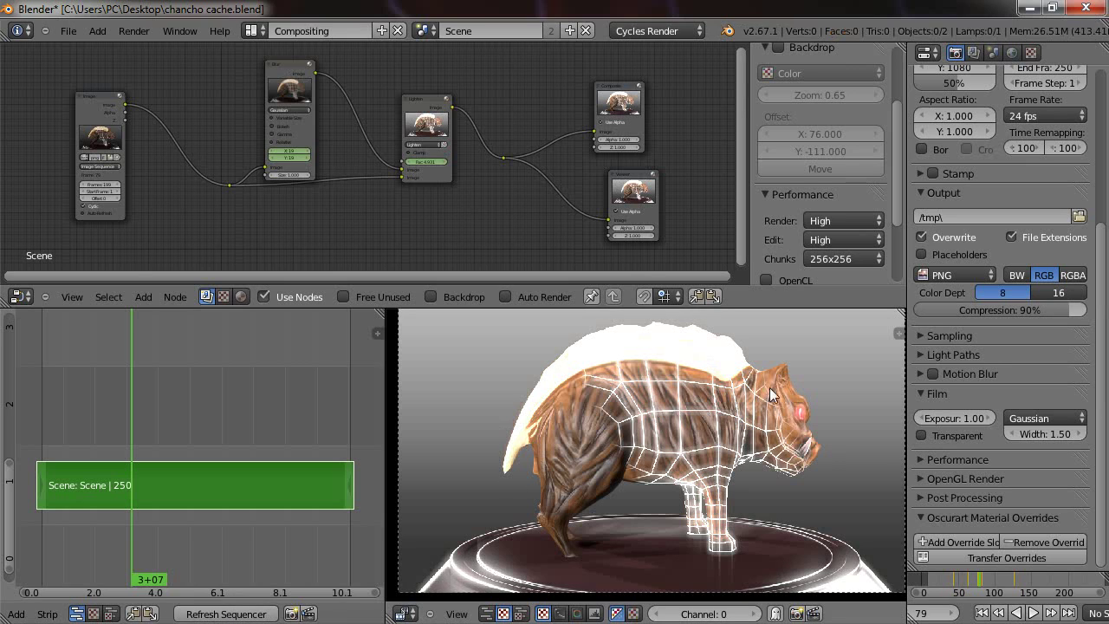
Play the animation from frame 44 and move the Lighten node lower in the node tree.
left_click_drag(99, 445, 87, 468)
left_click(1036, 613)
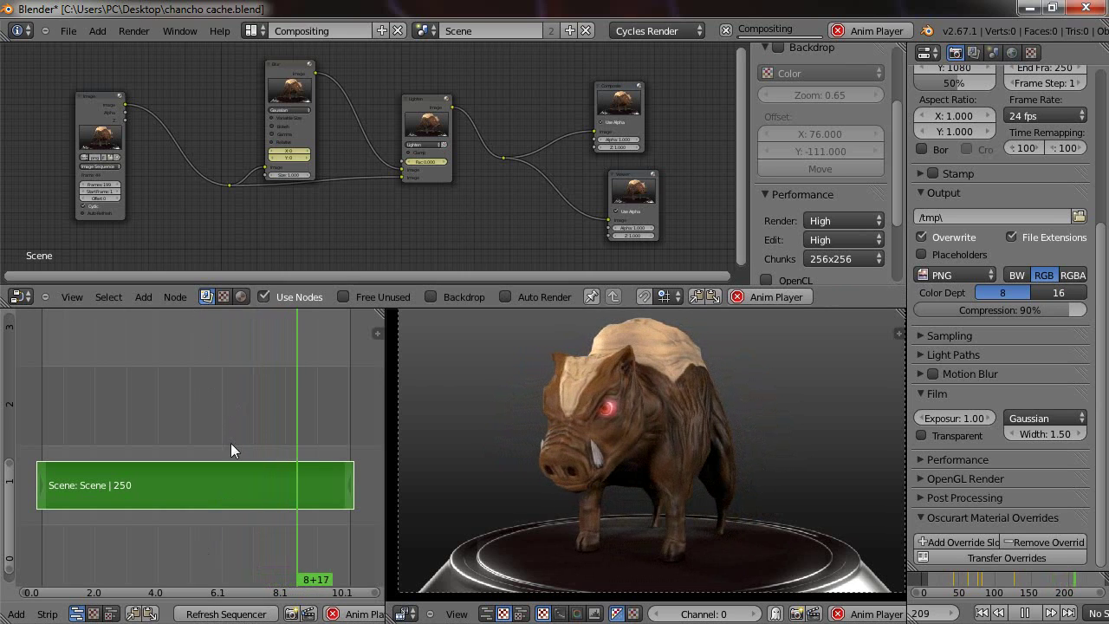
left_click_drag(443, 103, 435, 136)
mouse_move(166, 190)
middle_mouse_down()
mouse_move(159, 221)
mouse_move(172, 178)
mouse_move(160, 184)
middle_mouse_up()
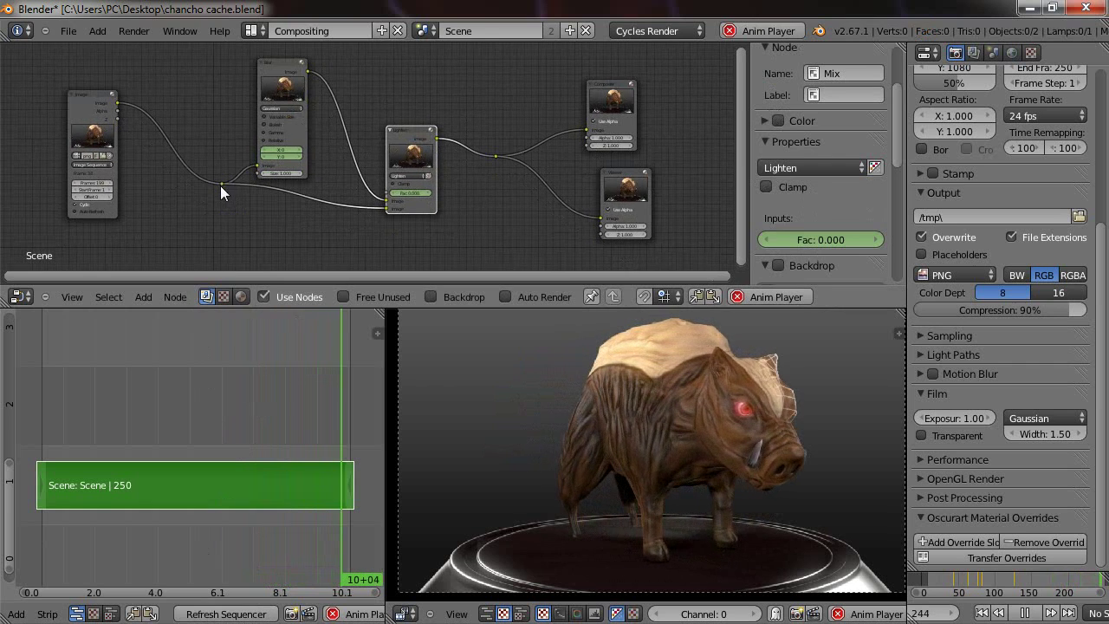
right_click(221, 185)
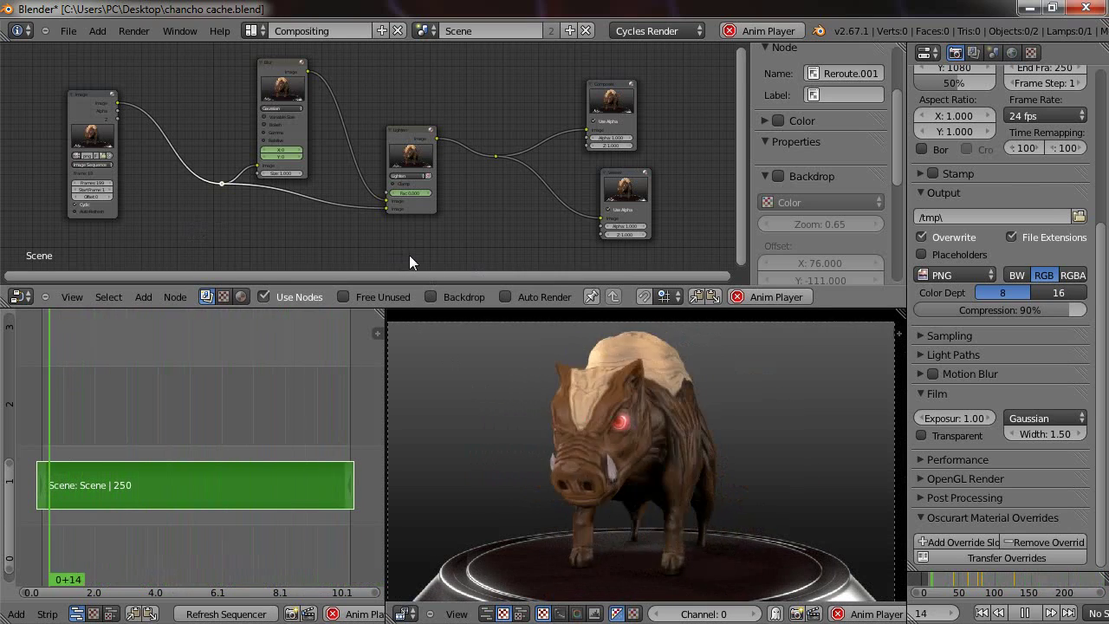
Enable the Backdrop in the maximized node editor and restore the multi-area layout.
key("ctrl+Up")
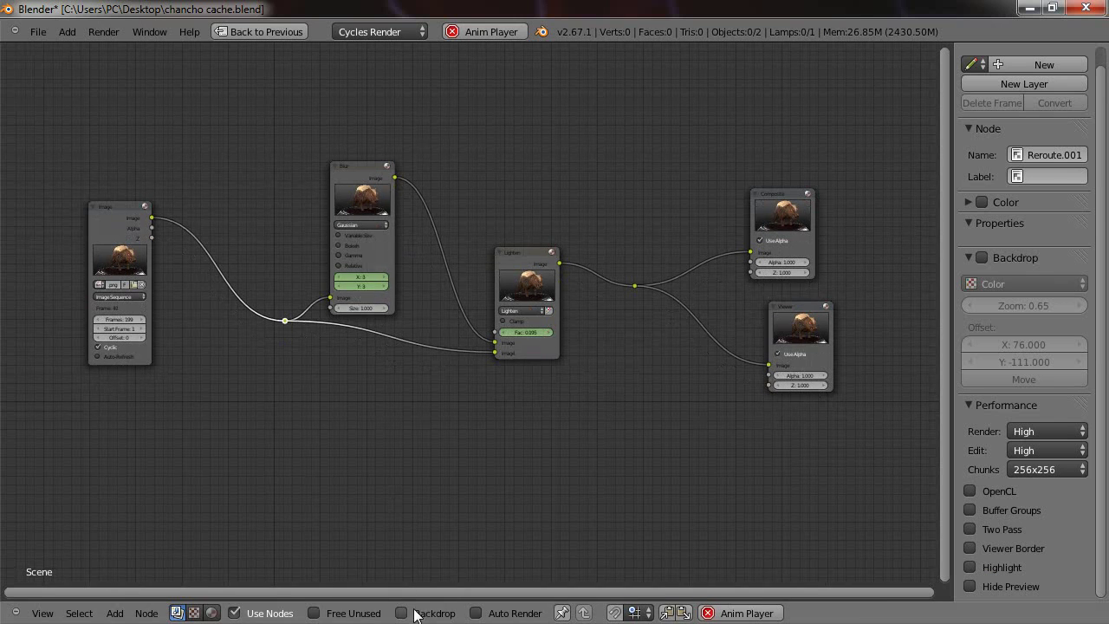
left_click(417, 612)
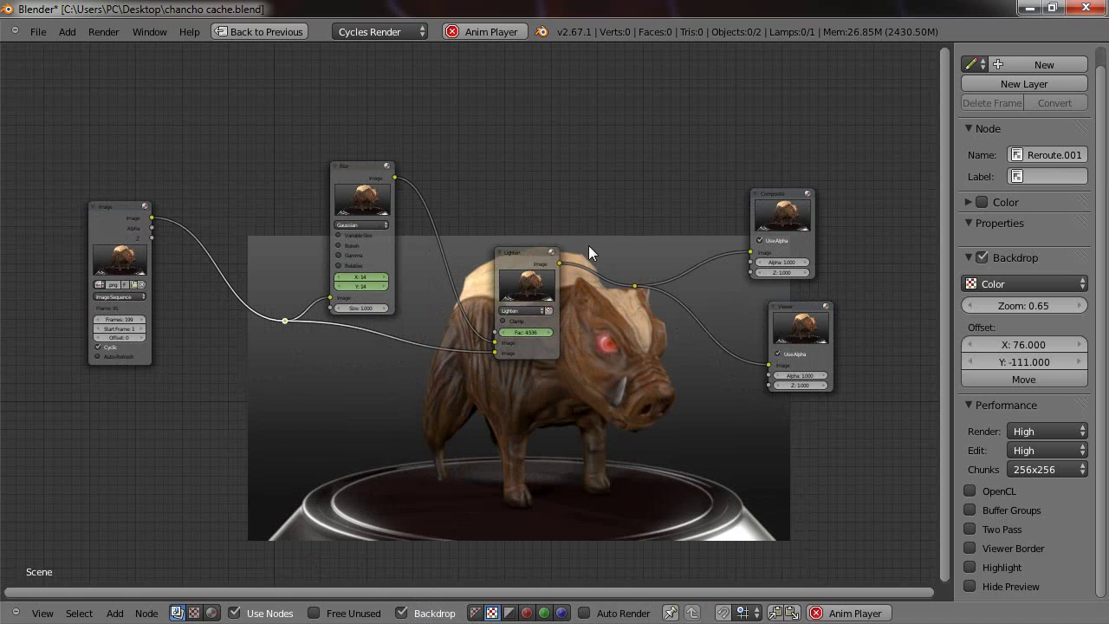
middle_click_drag(562, 266, 546, 227)
key("ctrl+Up")
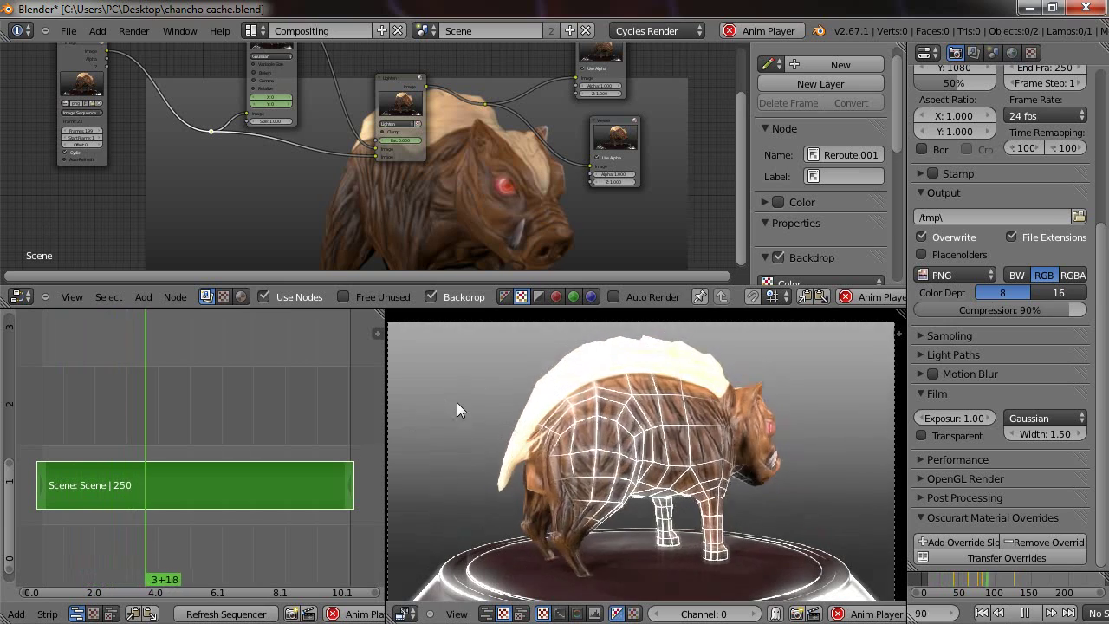
Refresh the sequencer during playback and cancel the animation.
left_click(223, 614)
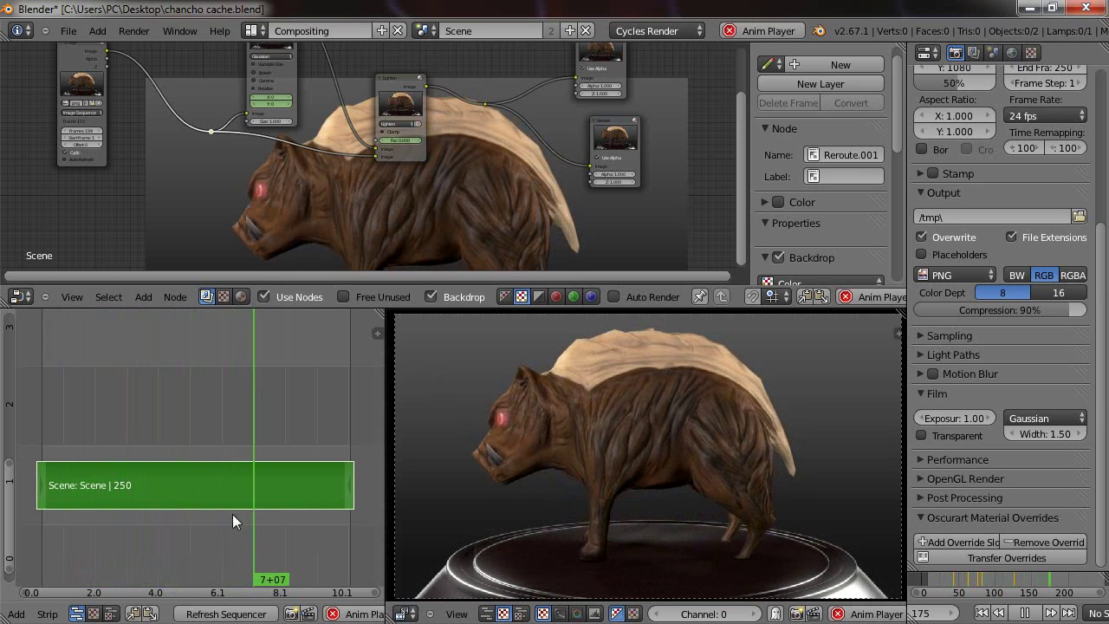
middle_click_drag(470, 159, 457, 176)
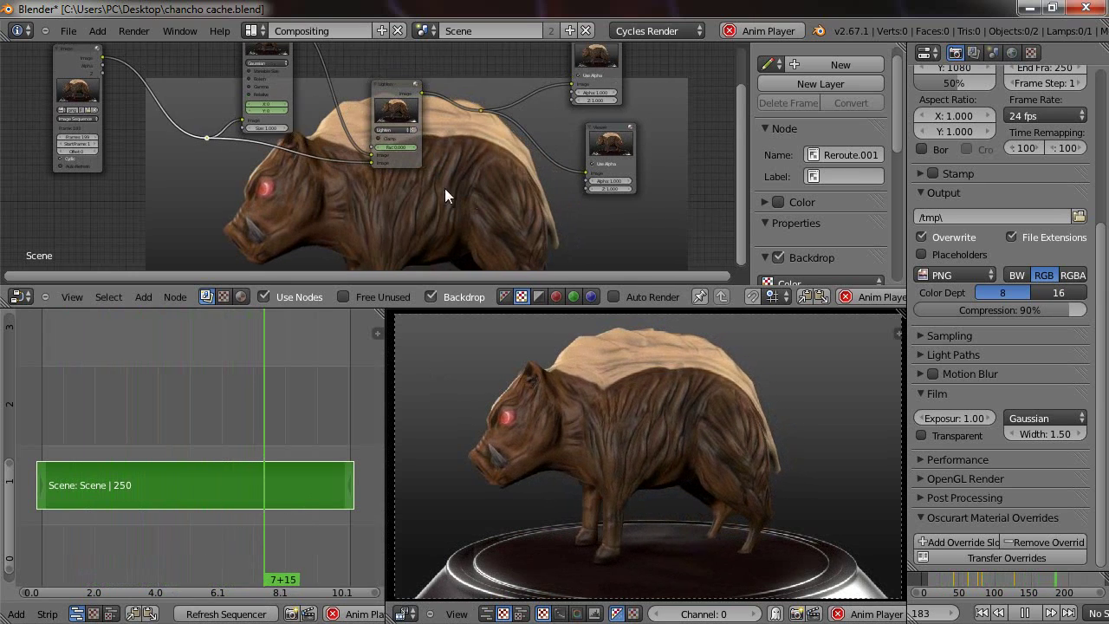
key("Escape")
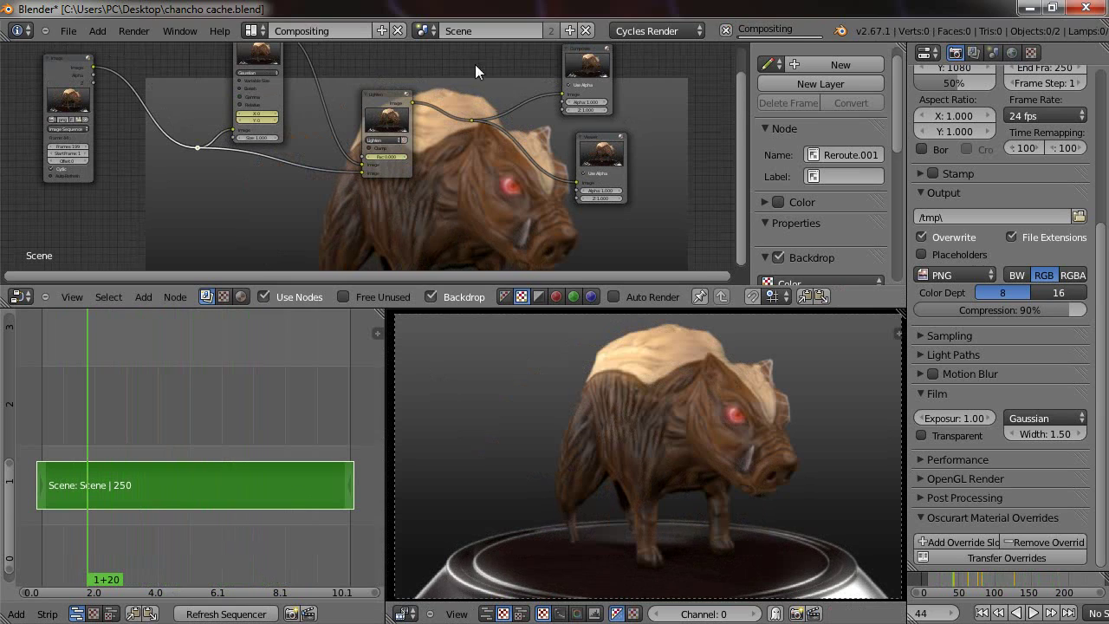
Detach the Composite node from its link by moving it to the far right of the node tree, and refresh the sequencer.
left_click_drag(591, 80, 690, 80)
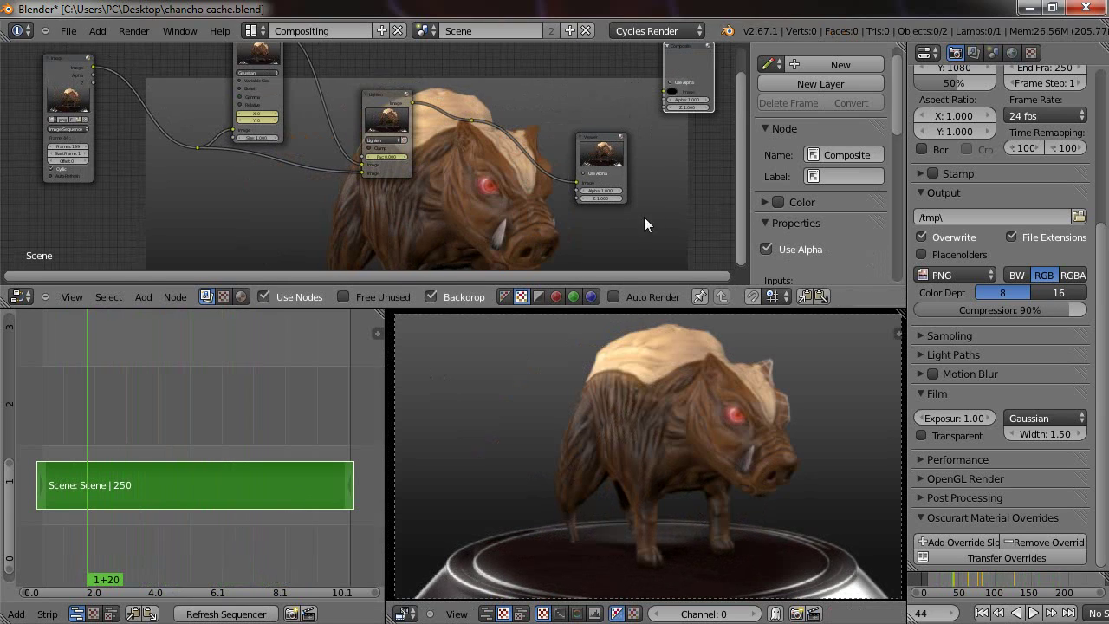
left_click(227, 613)
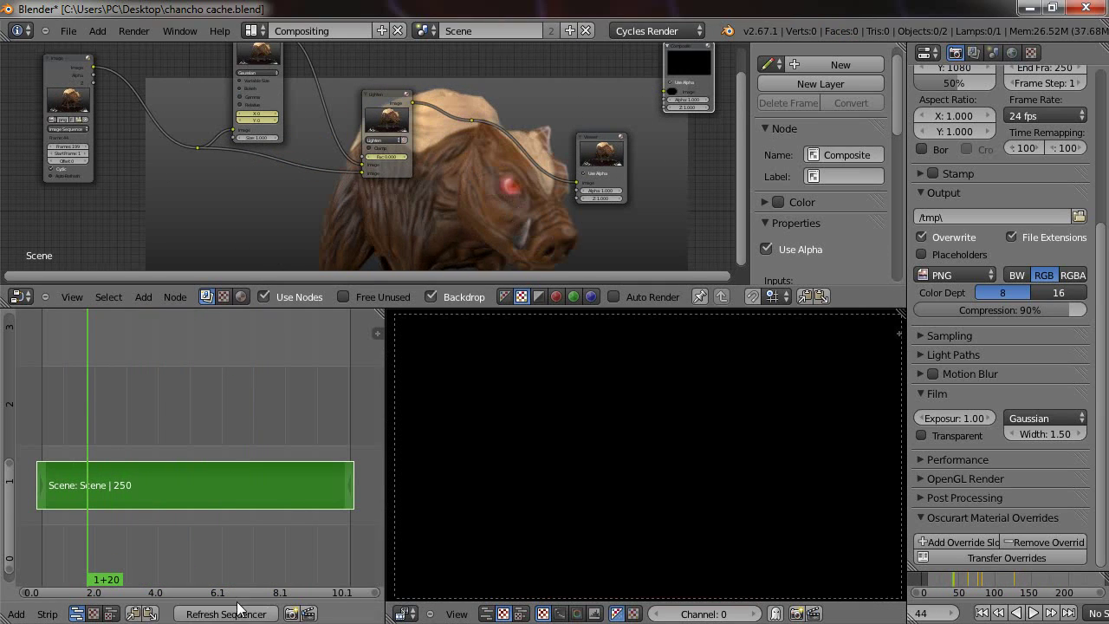
Move the Composite node back toward the node tree, placing it just above and to the right of the Viewer node.
middle_click_drag(542, 418, 533, 416)
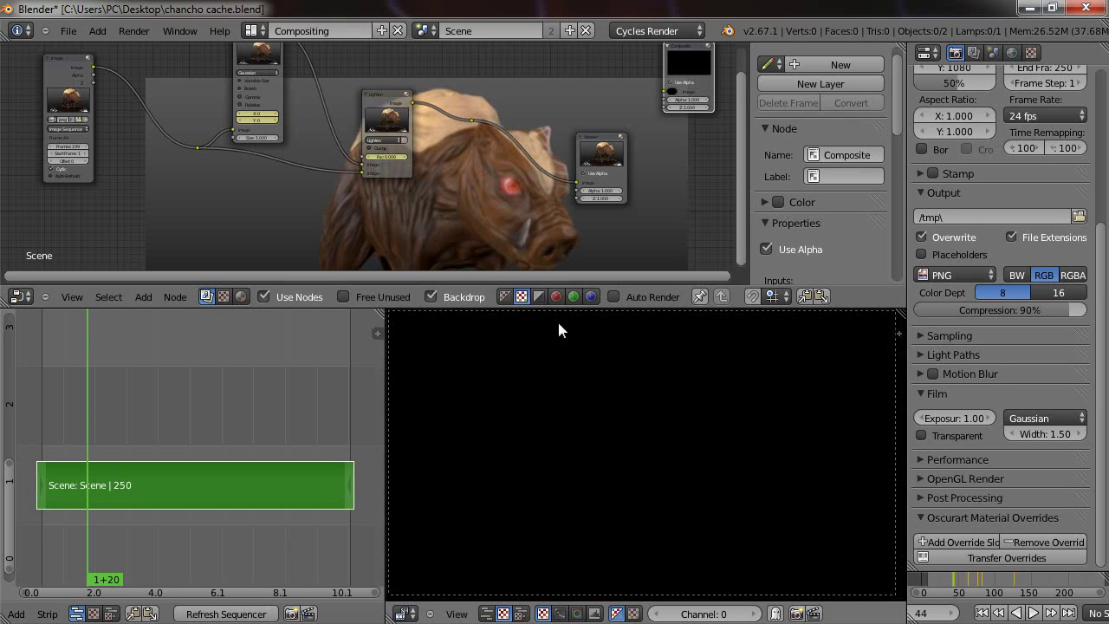
middle_click_drag(599, 131, 467, 179)
scroll(490, 109, "up", 6)
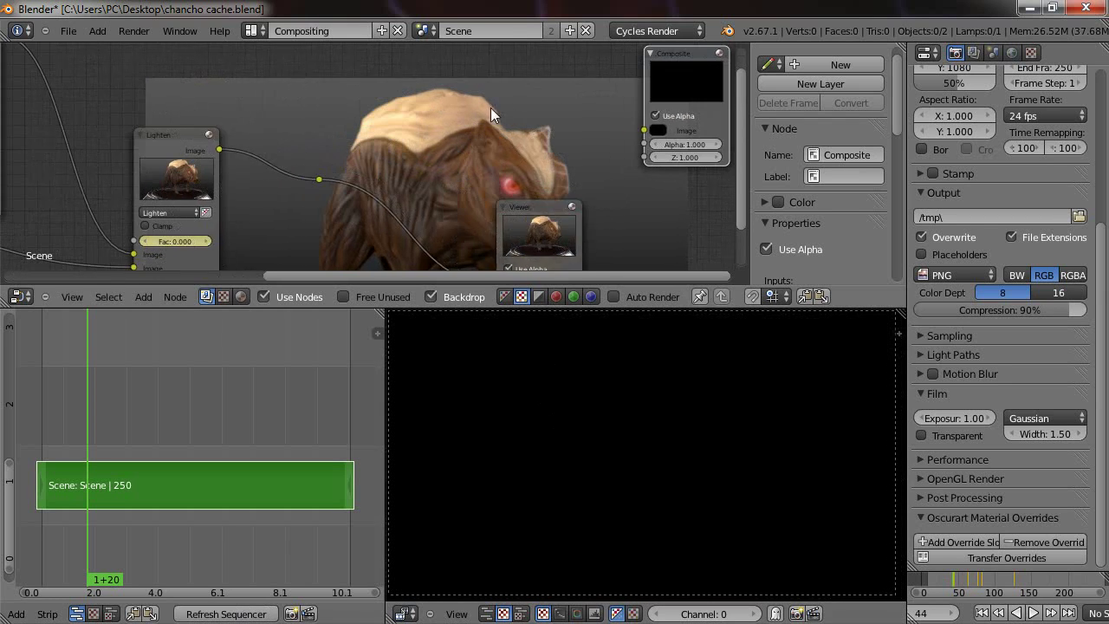
middle_click_drag(588, 105, 496, 140)
left_click_drag(593, 100, 628, 103)
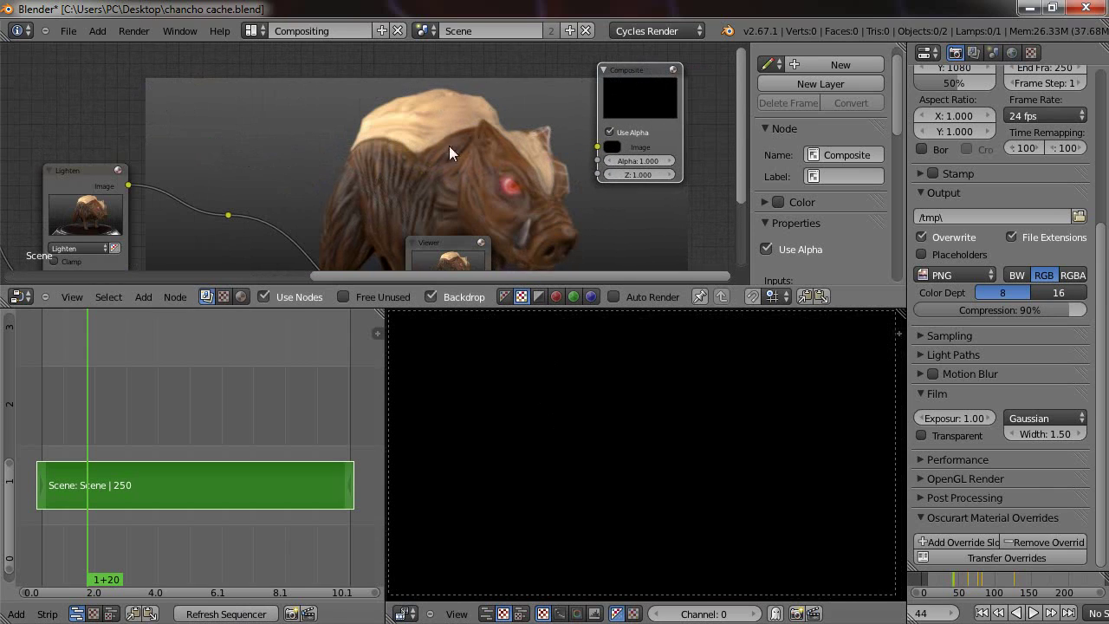
left_click_drag(642, 101, 670, 94)
middle_click_drag(465, 190, 460, 153)
middle_click_drag(633, 93, 582, 139)
left_click_drag(575, 100, 471, 152)
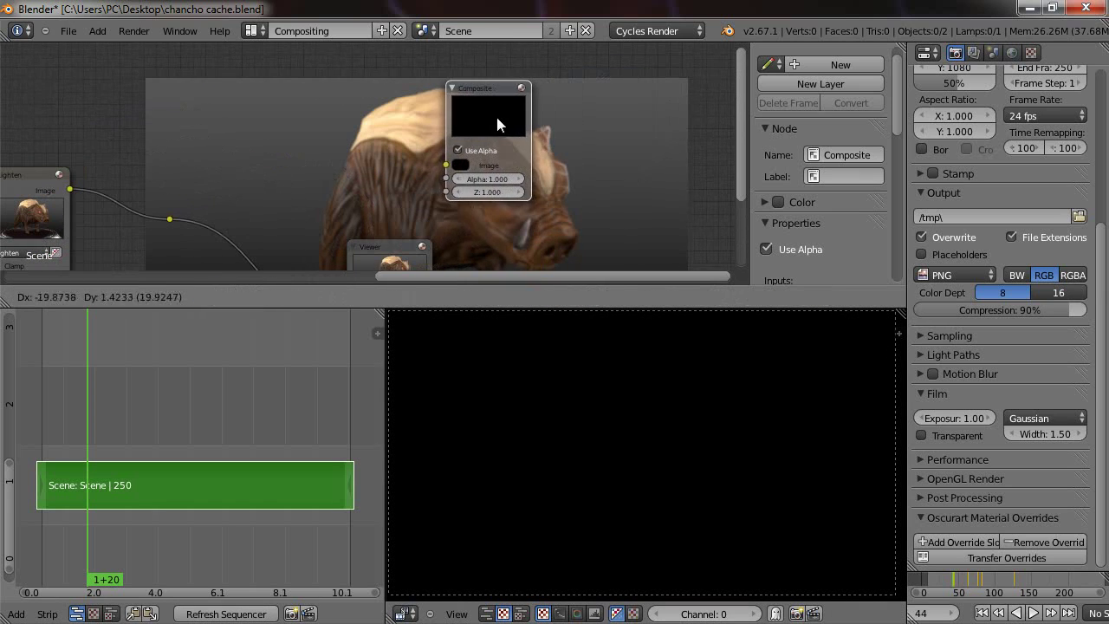
Link the reroute point after the Lighten node to the Composite node's Image input and refresh the sequencer.
left_click_drag(169, 219, 443, 164)
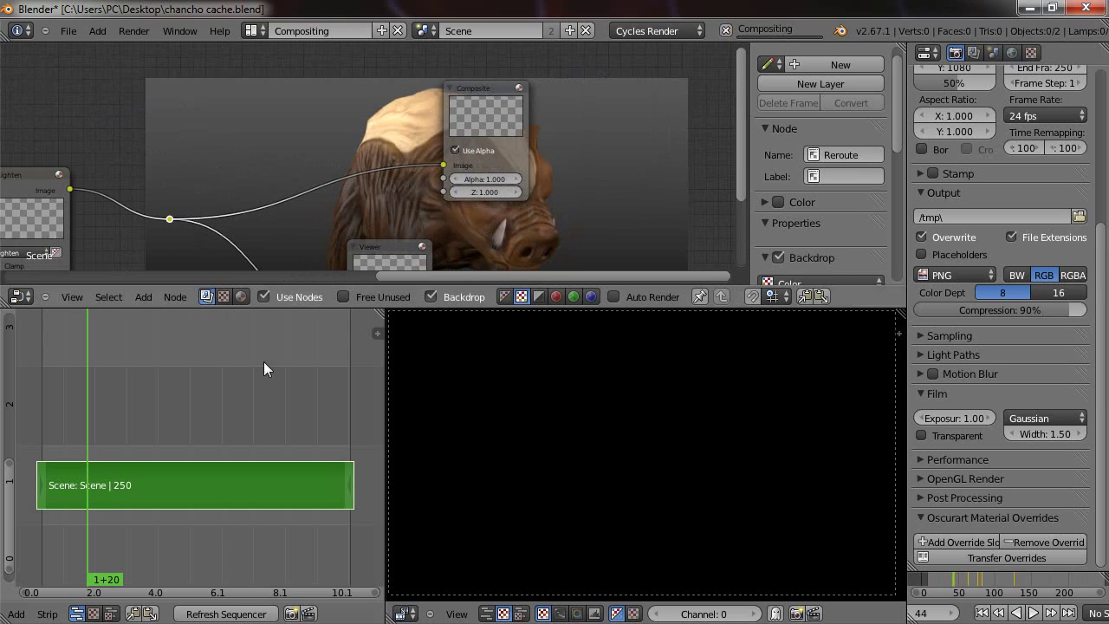
left_click(216, 612)
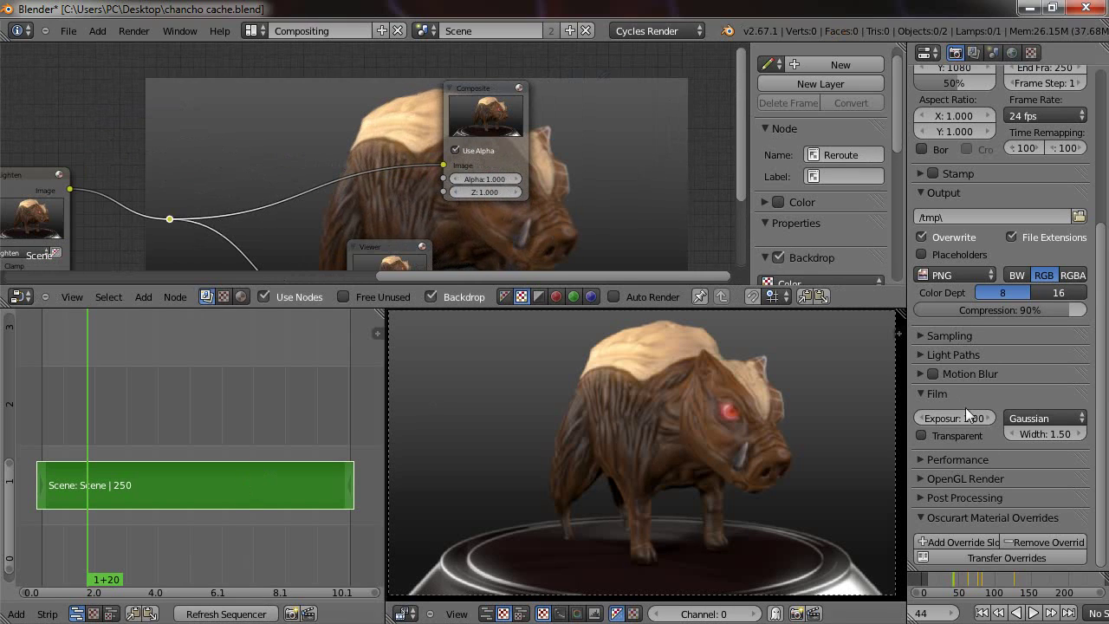
Disable Sequencer in the Post Processing render settings, toggle Compositing off and back on, and refresh the sequencer after each change.
left_click(970, 490)
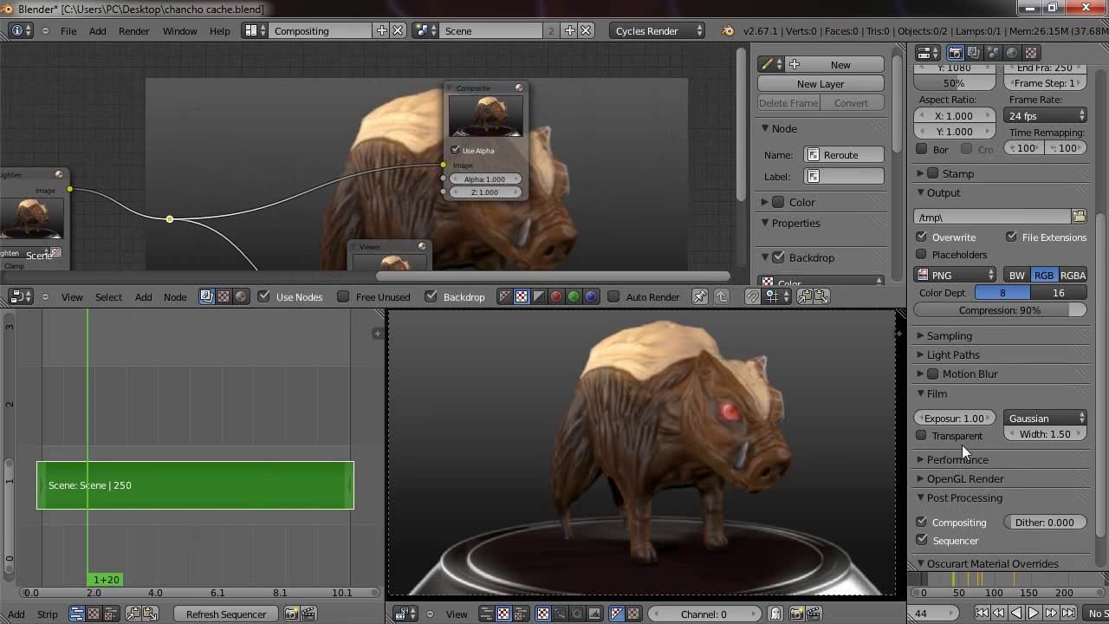
scroll(974, 304, "down", 2)
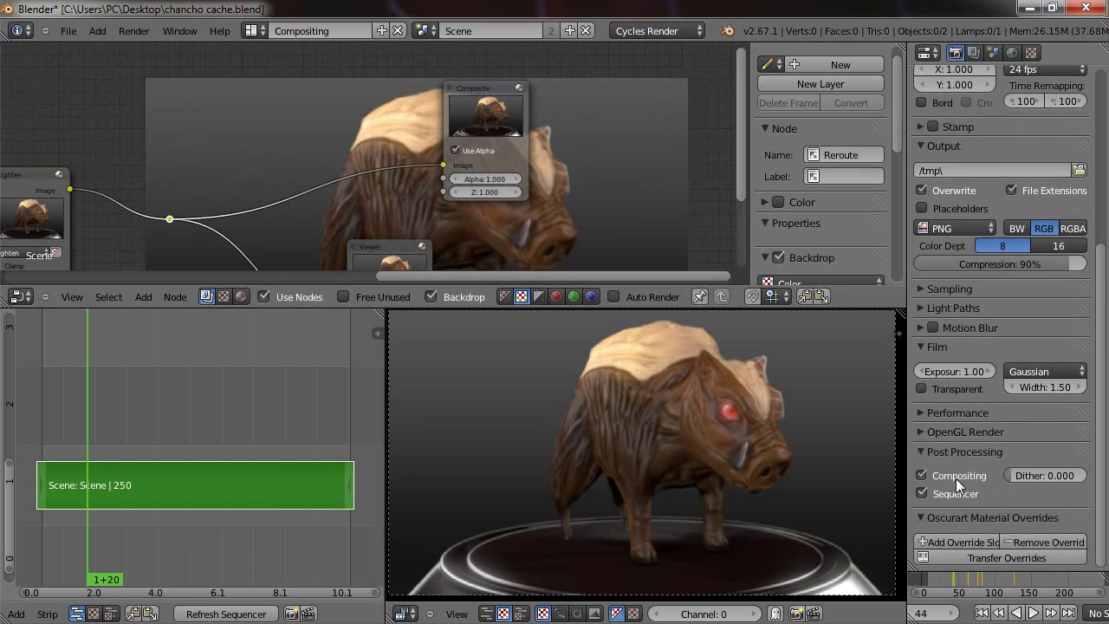
left_click(240, 614)
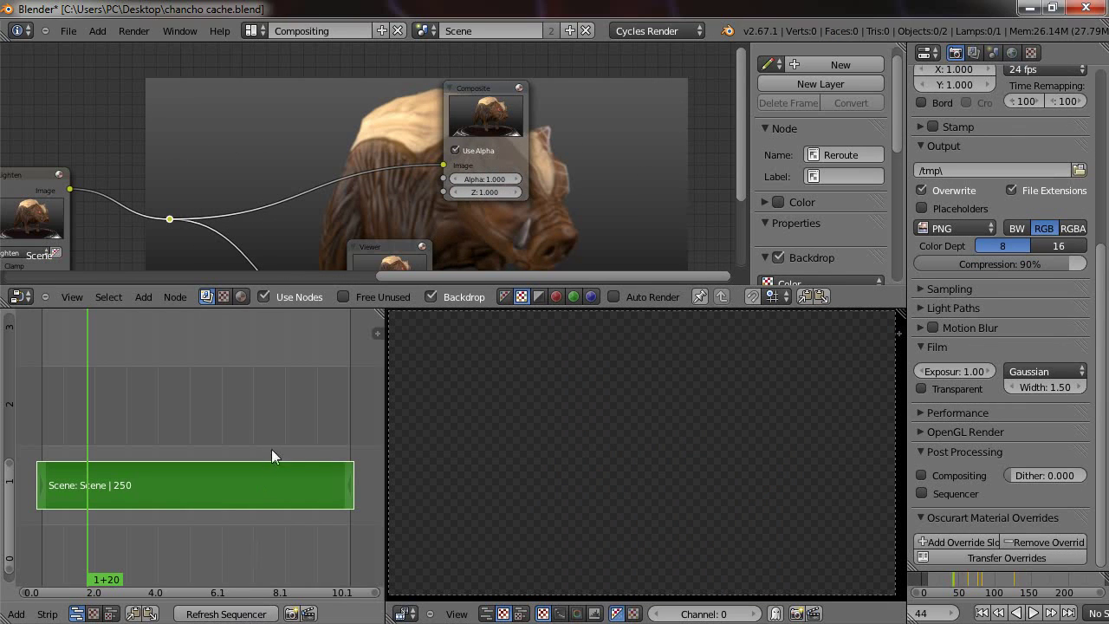
left_click(258, 615)
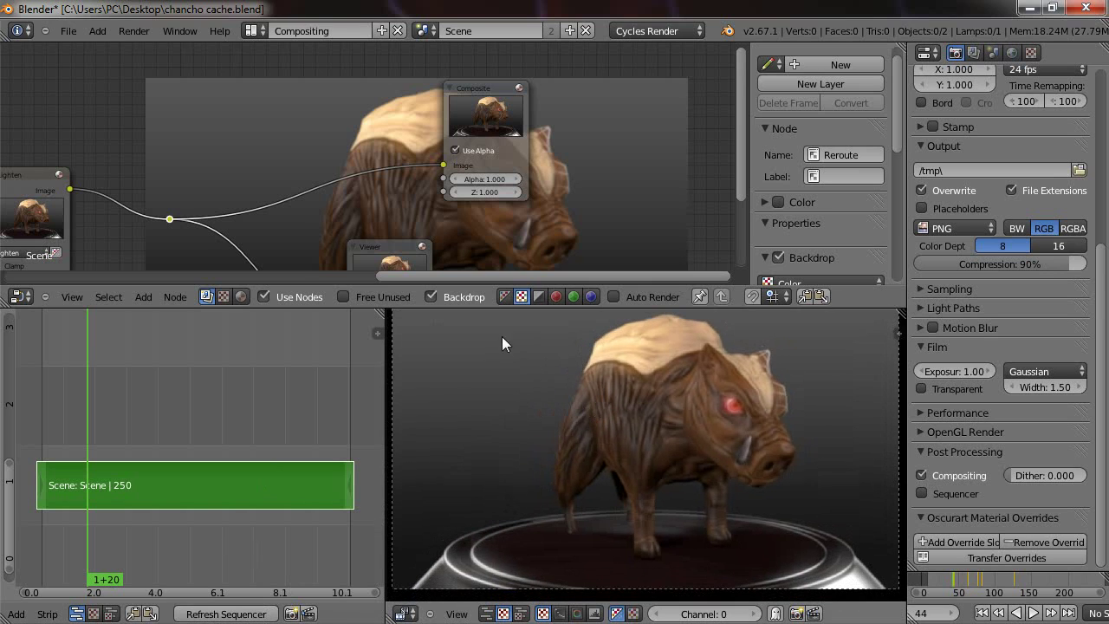
Move the Composite node closer to the reroute point, directly above the Viewer node, and briefly play the animation before pausing it.
left_click_drag(470, 122, 307, 169)
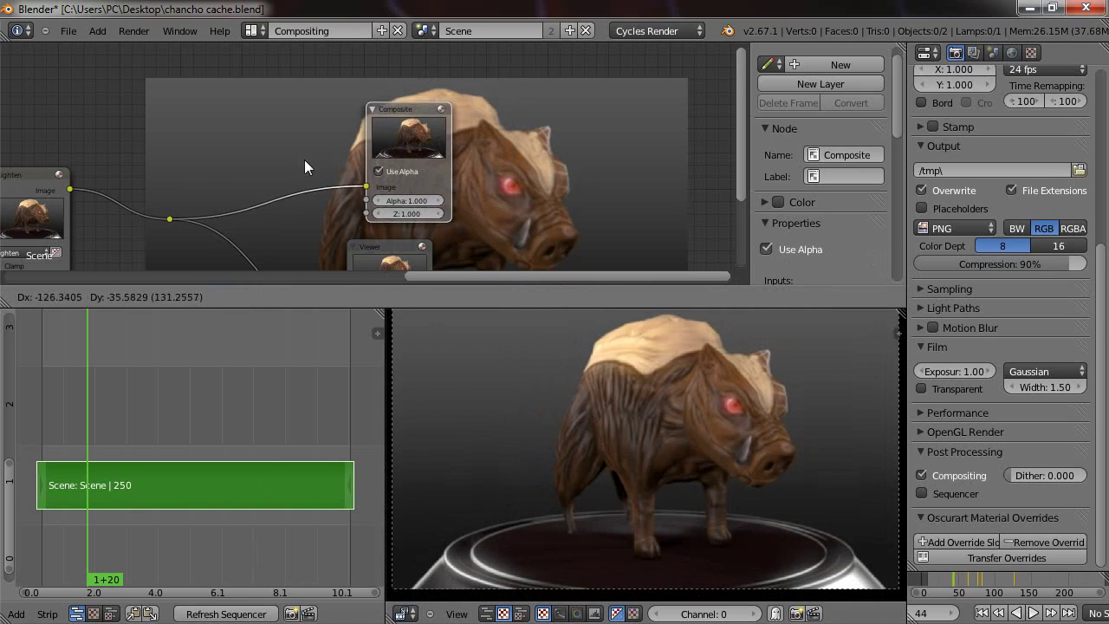
middle_click_drag(462, 154, 478, 134)
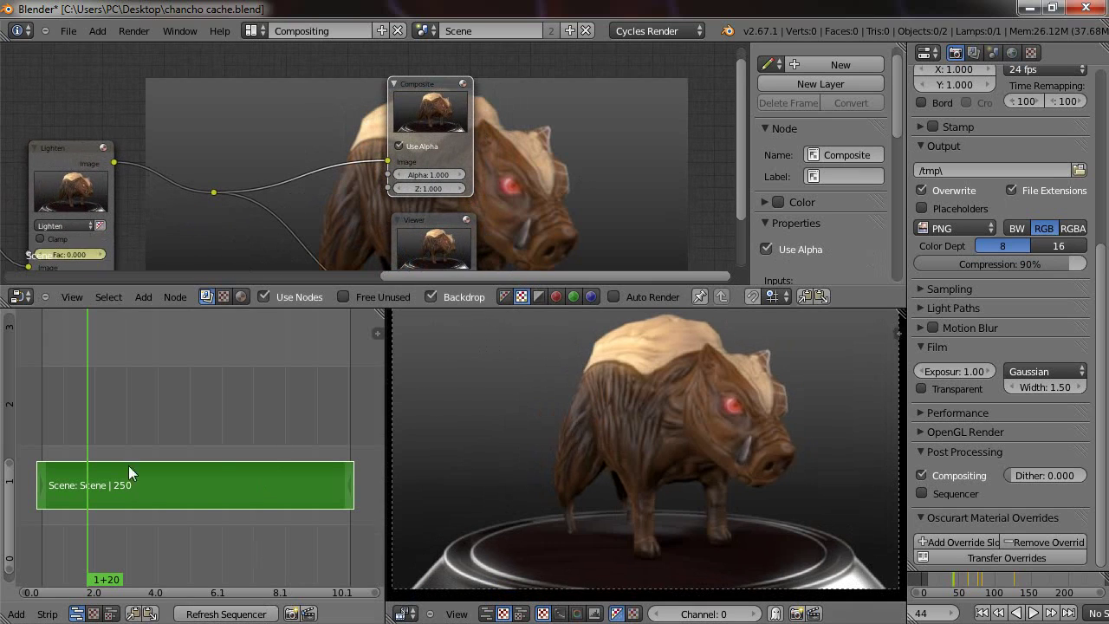
key("alt+a")
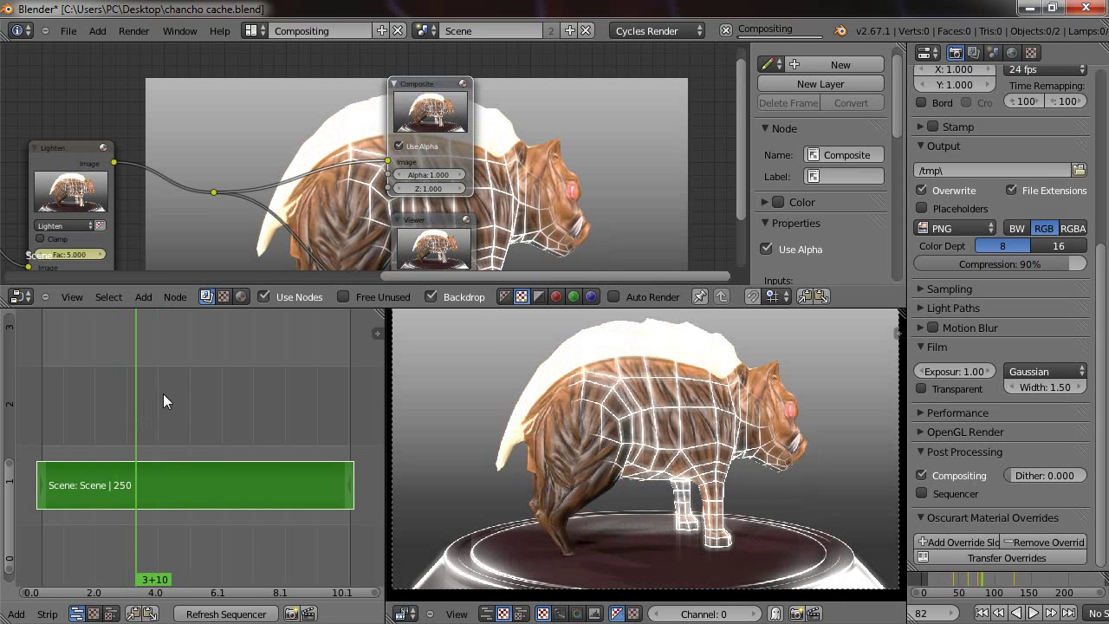
left_click(1033, 613)
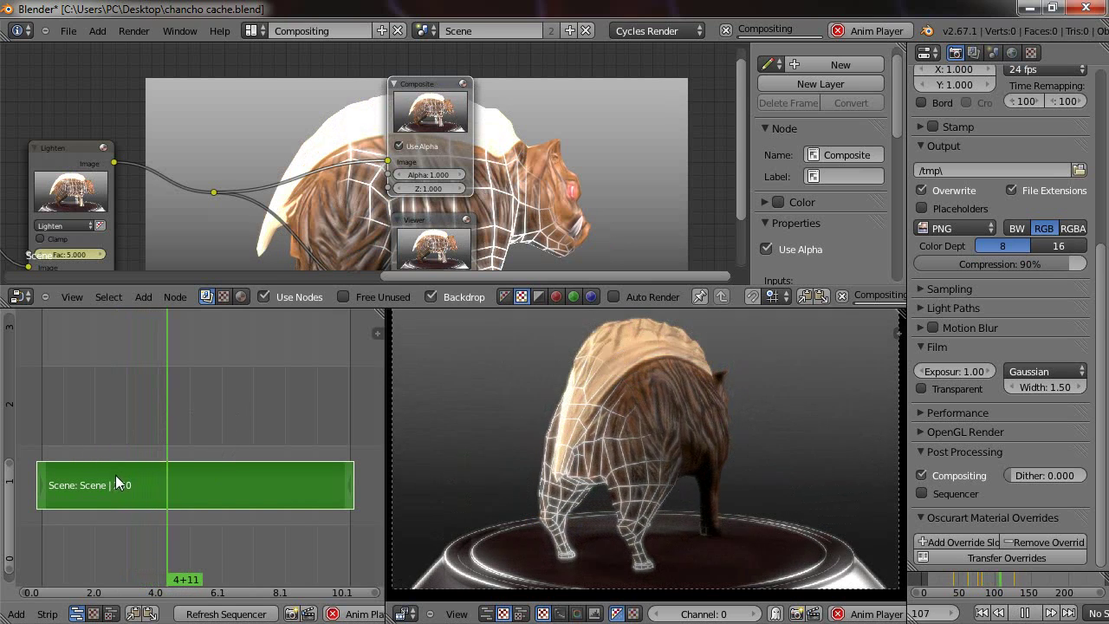
left_click(1023, 612)
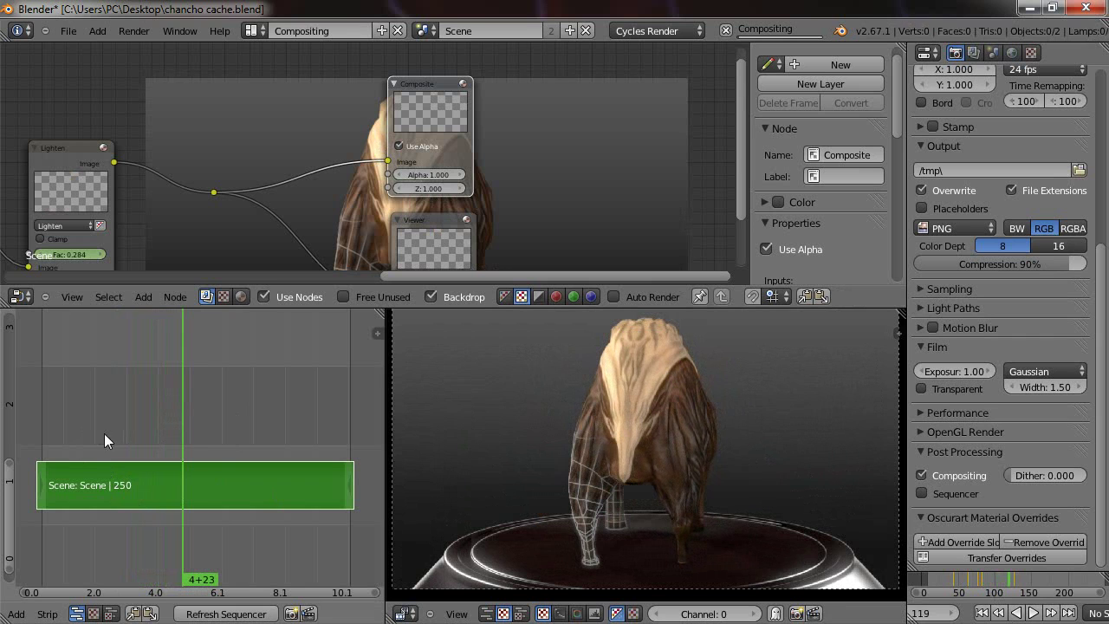
Set the Sequencer / Clip Editor Memory Cache Limit to 25 in the System user preferences and close them.
left_click_drag(0, 246, 683, 79)
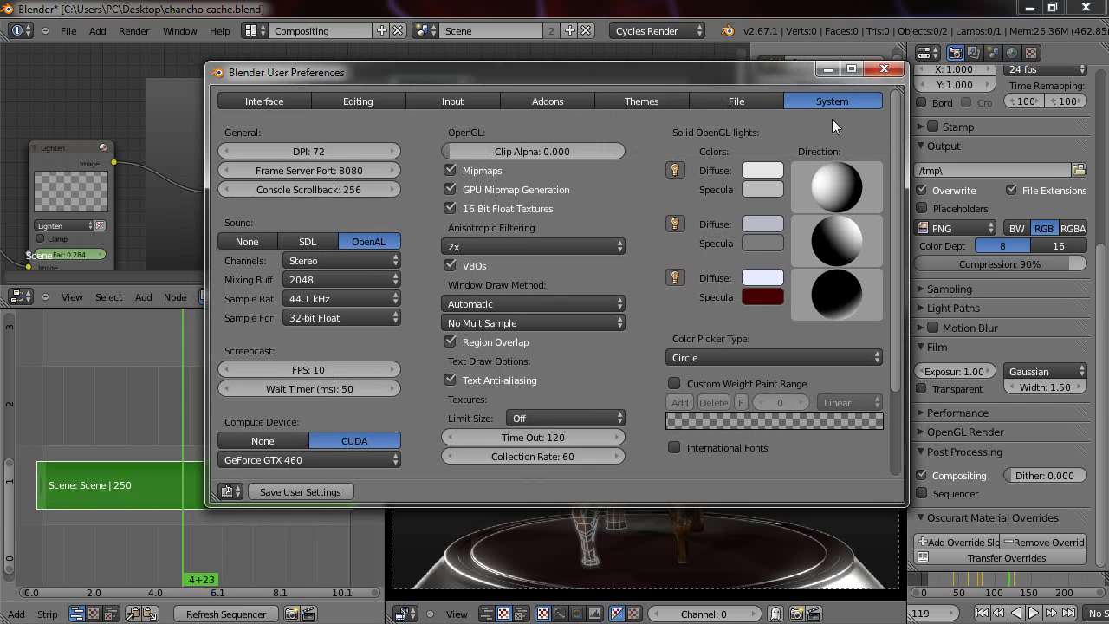
scroll(658, 299, "down", 3)
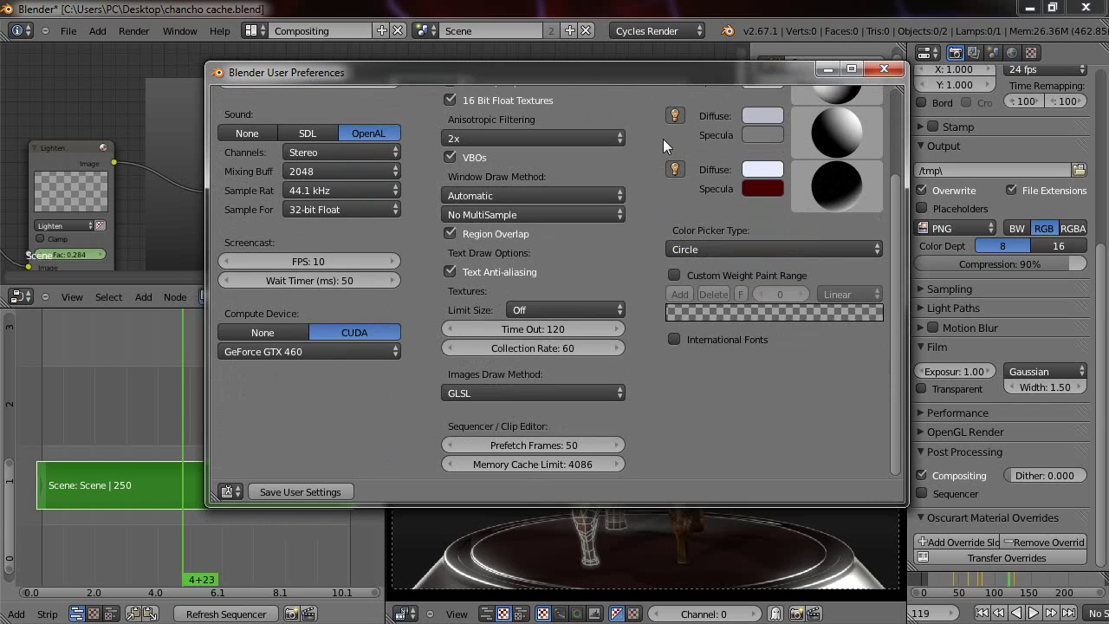
scroll(656, 200, "up", 3)
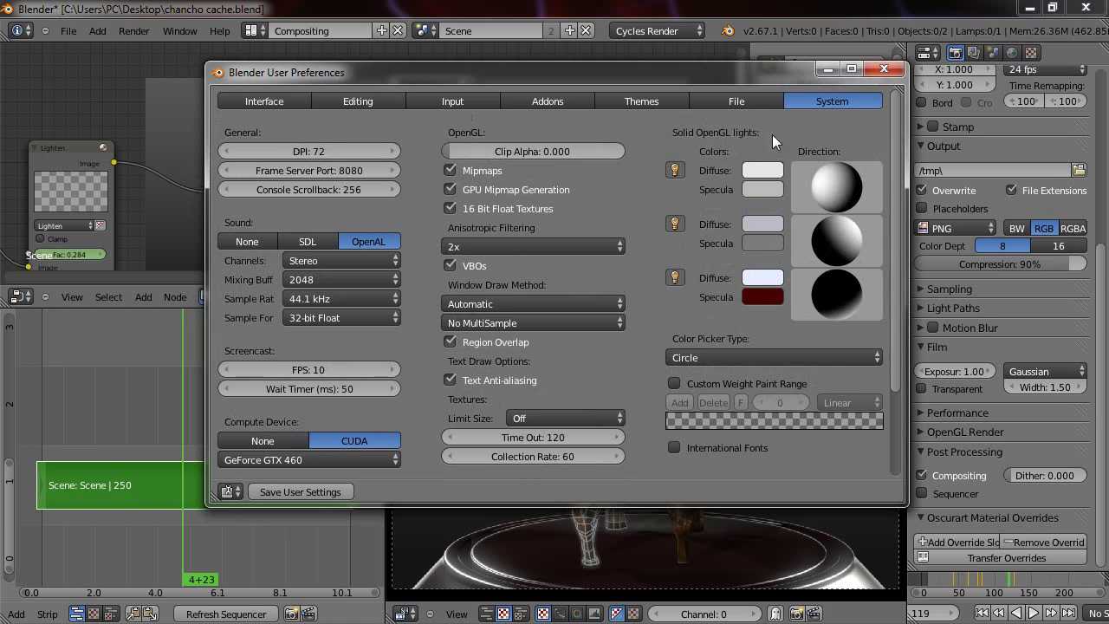
scroll(574, 212, "down", 3)
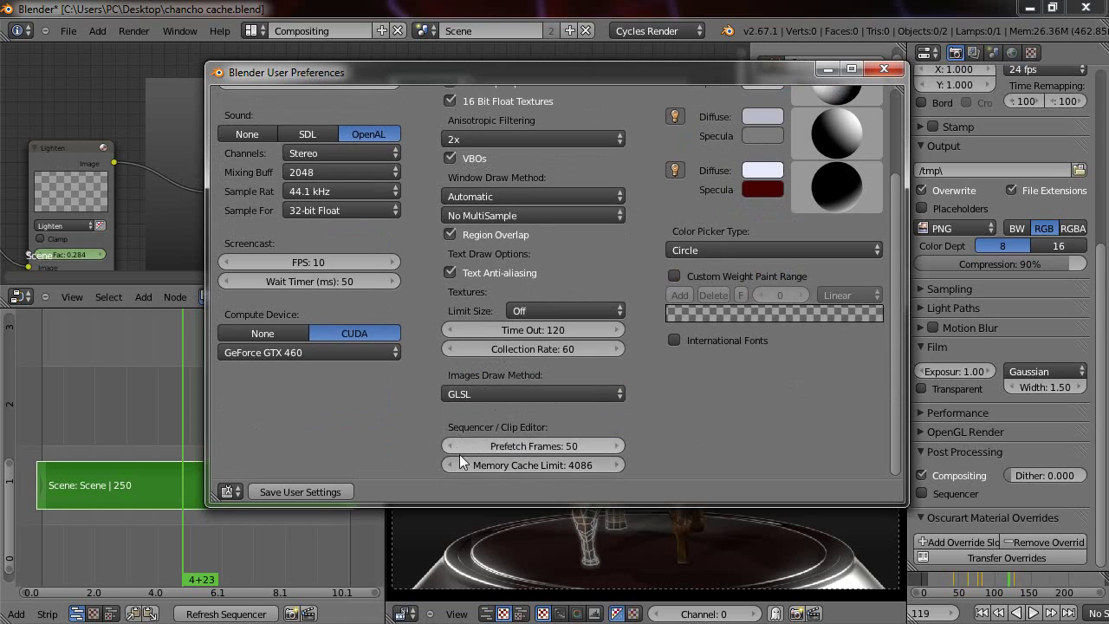
left_click(546, 461)
left_click(541, 465)
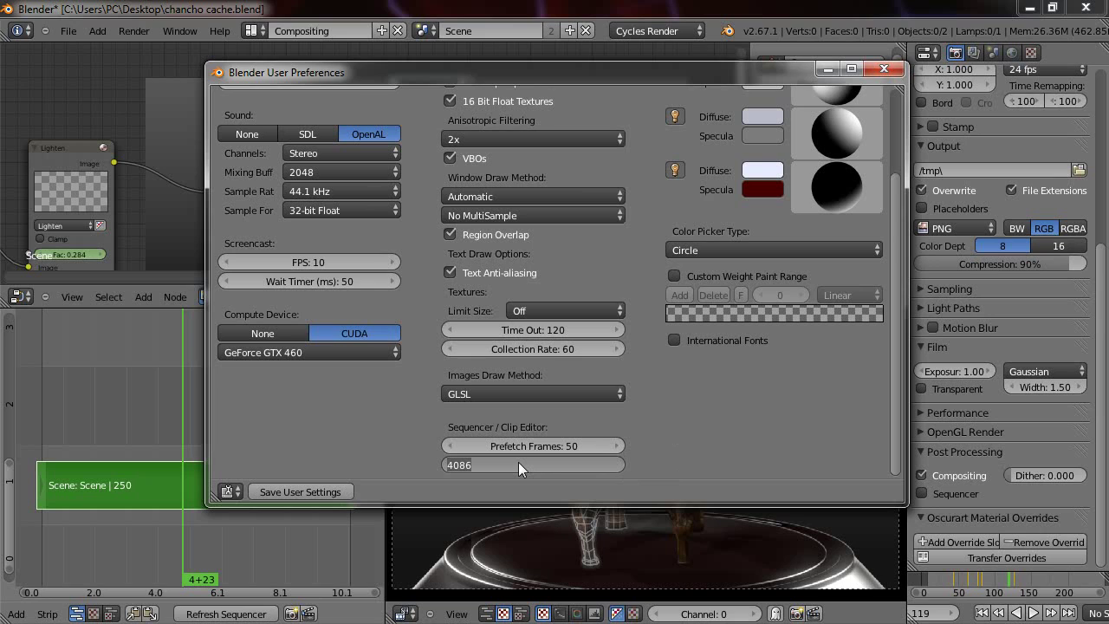
key("Return")
type("25")
key("Return")
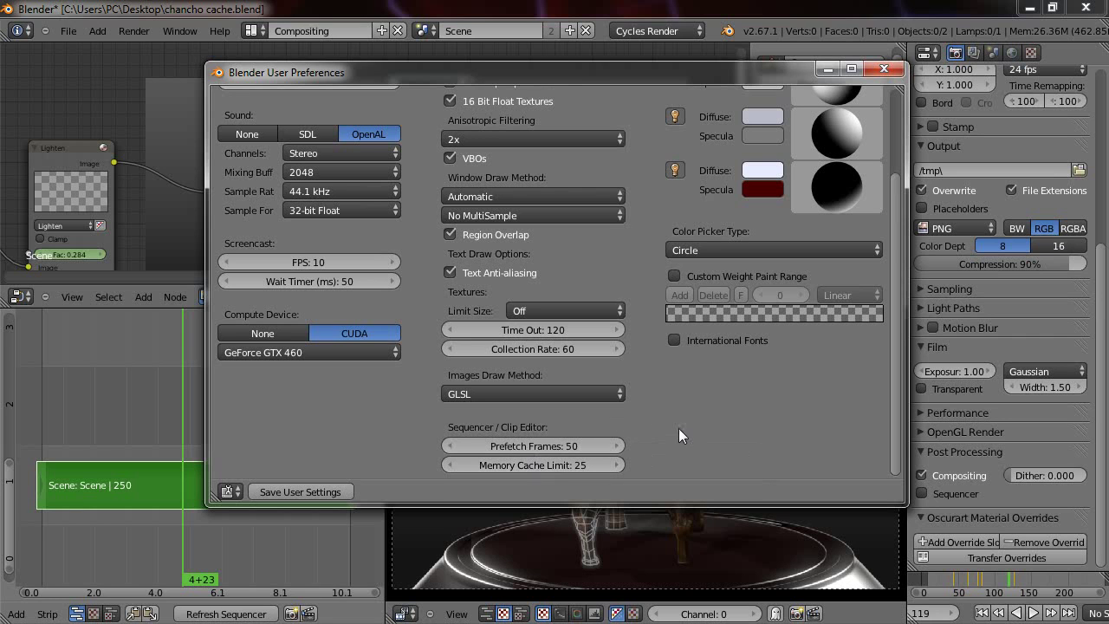
left_click(884, 69)
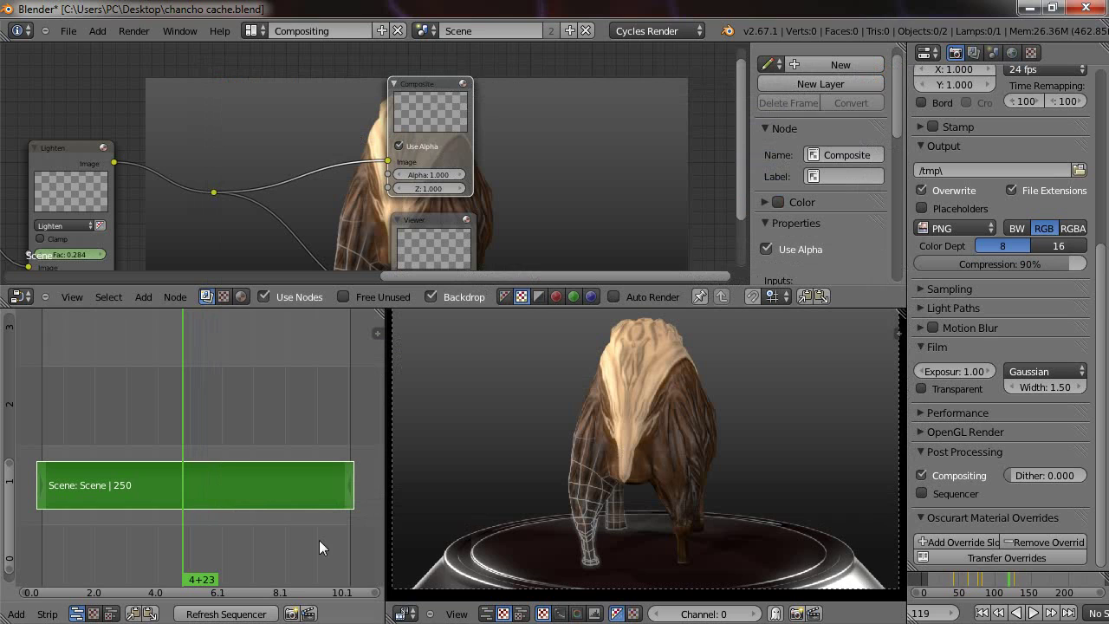
Play the animation and, during playback, set the Memory Cache Limit to 2000 in the System user preferences.
key("alt+a")
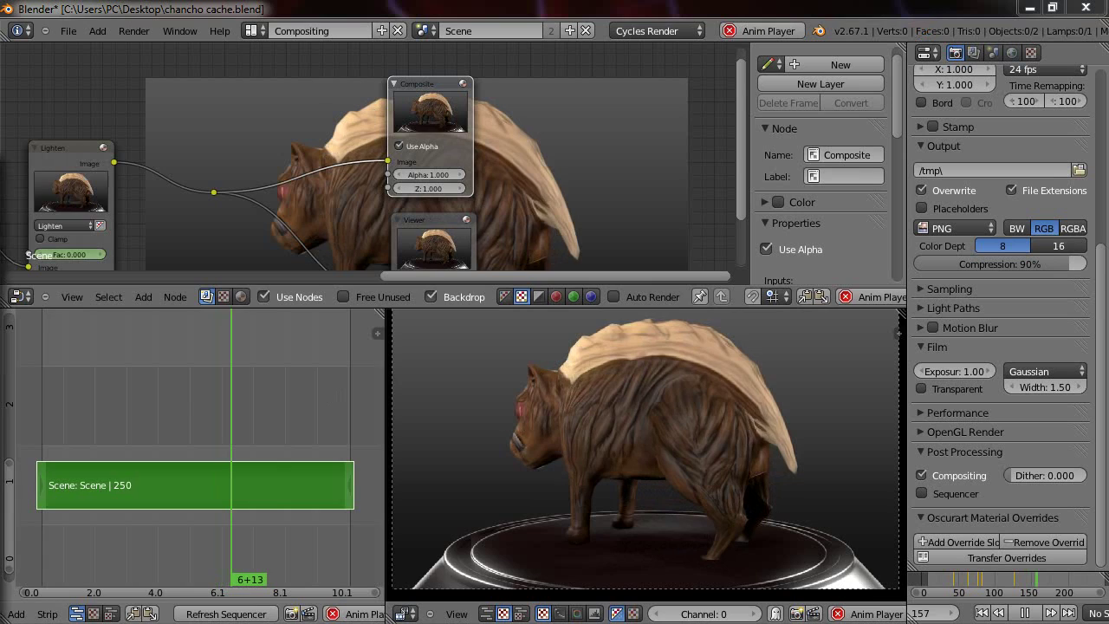
key("ctrl+alt+u")
scroll(633, 310, "down", 3)
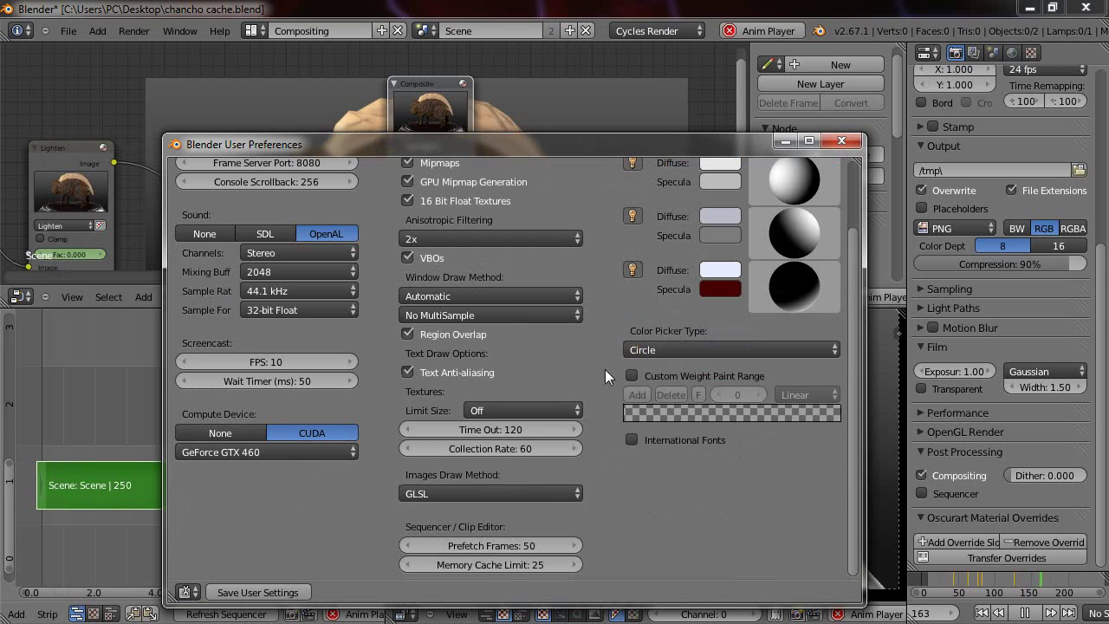
type("4086")
key("Return")
type("2000")
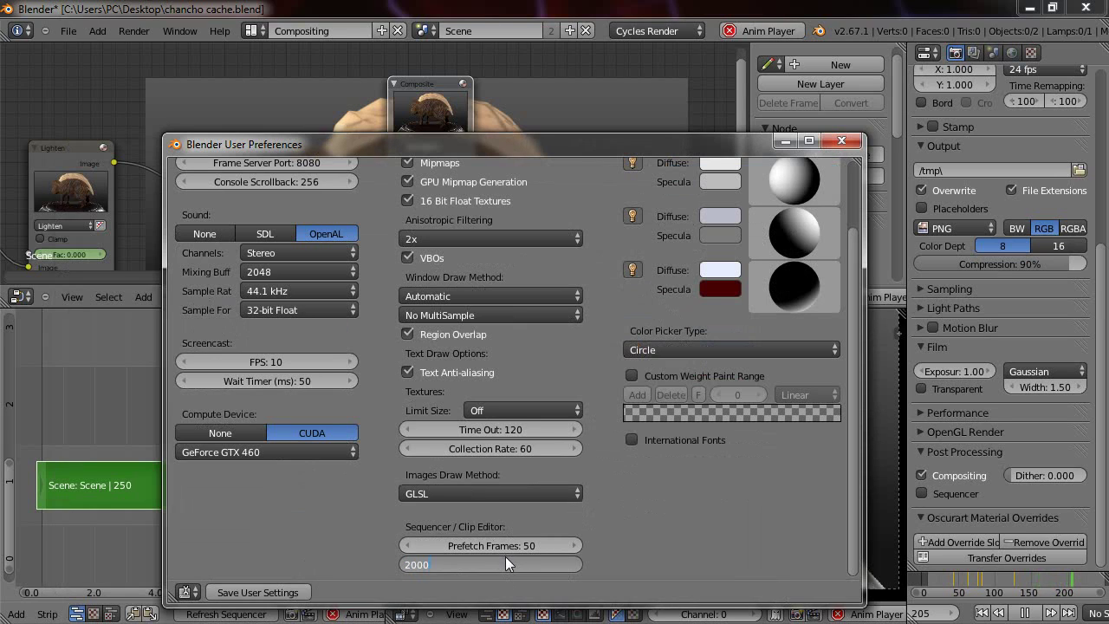
key("Return")
Raise the Sequencer / Clip Editor Memory Cache Limit to 8000 and close the user preferences.
left_click(507, 563)
type("800")
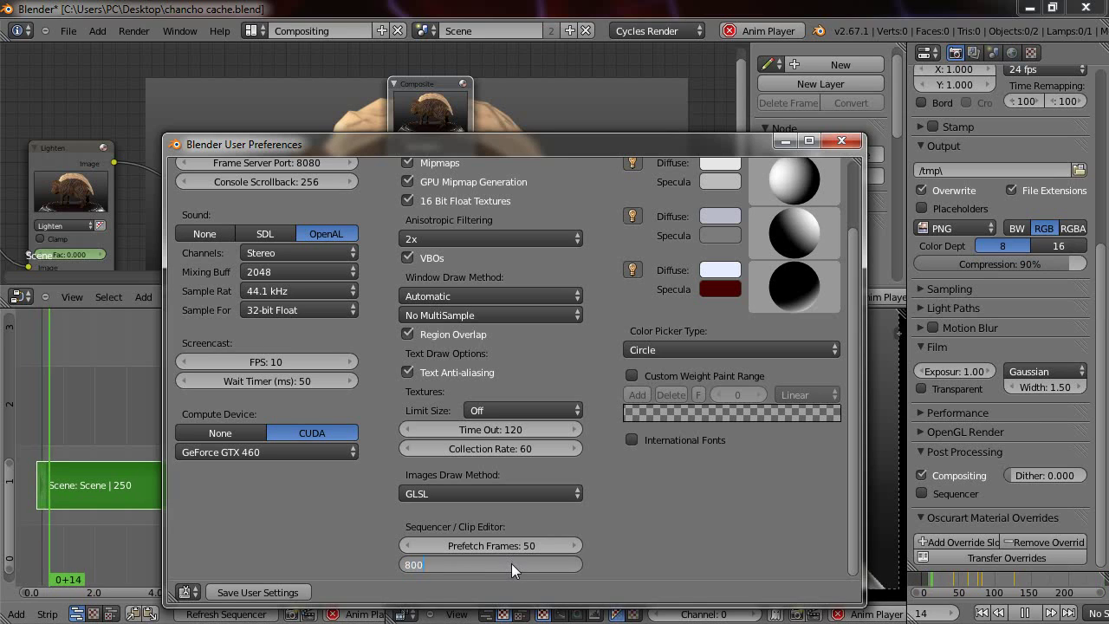
key("Return")
left_click(510, 564)
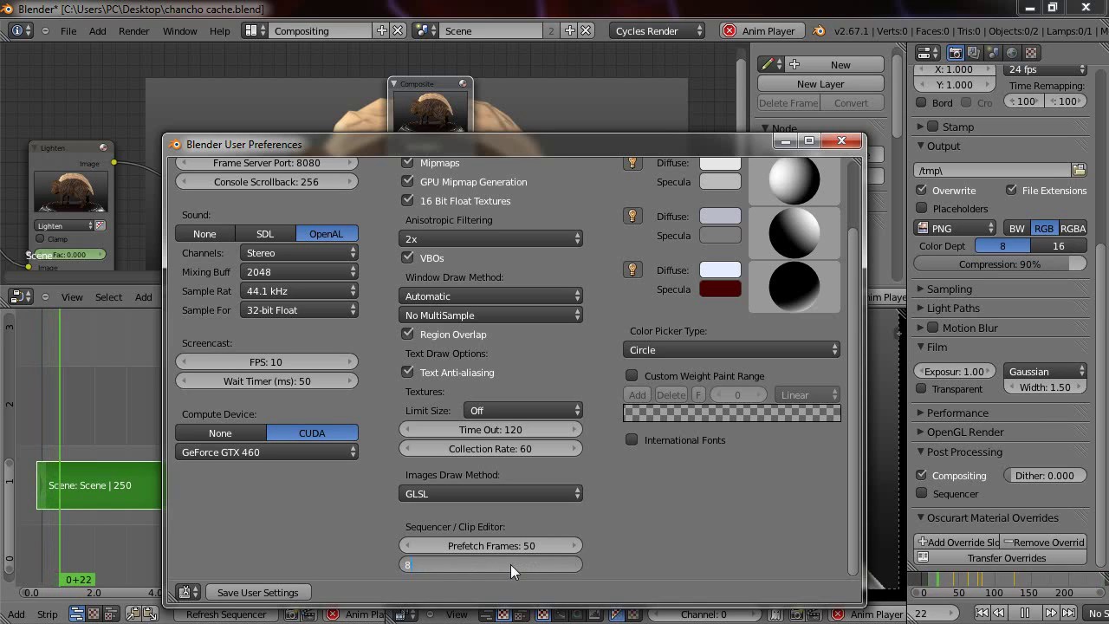
key("Return")
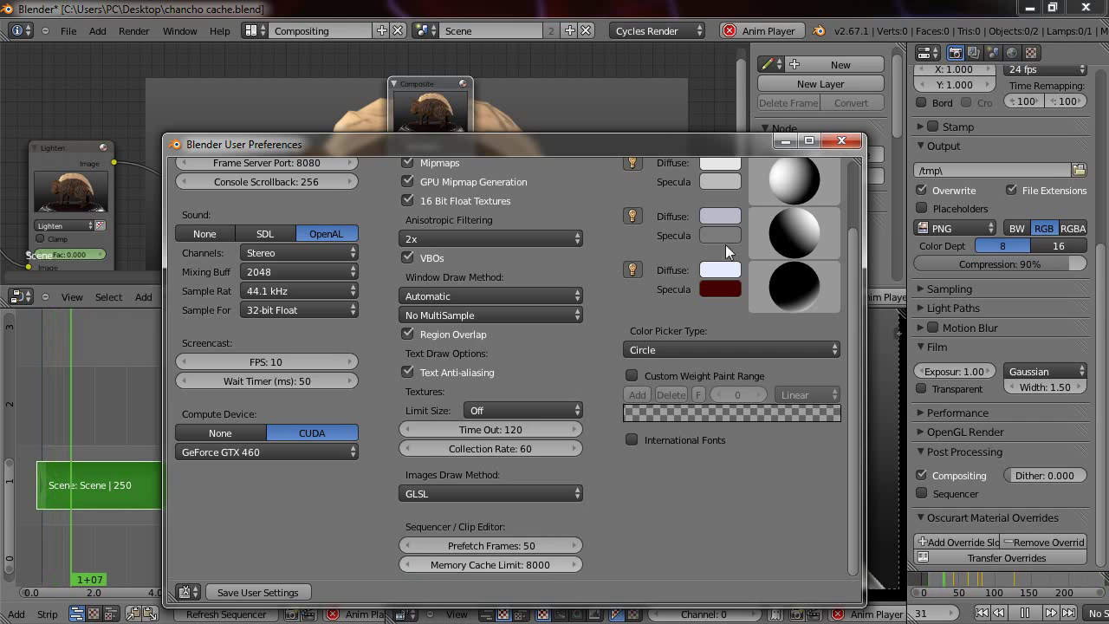
left_click(842, 141)
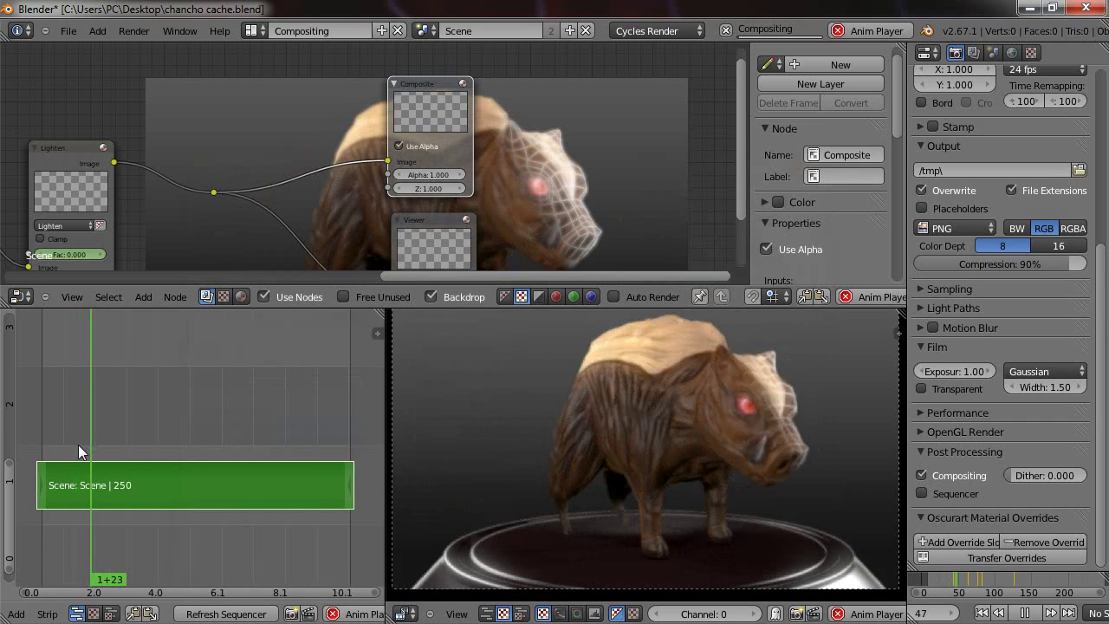
left_click(72, 446)
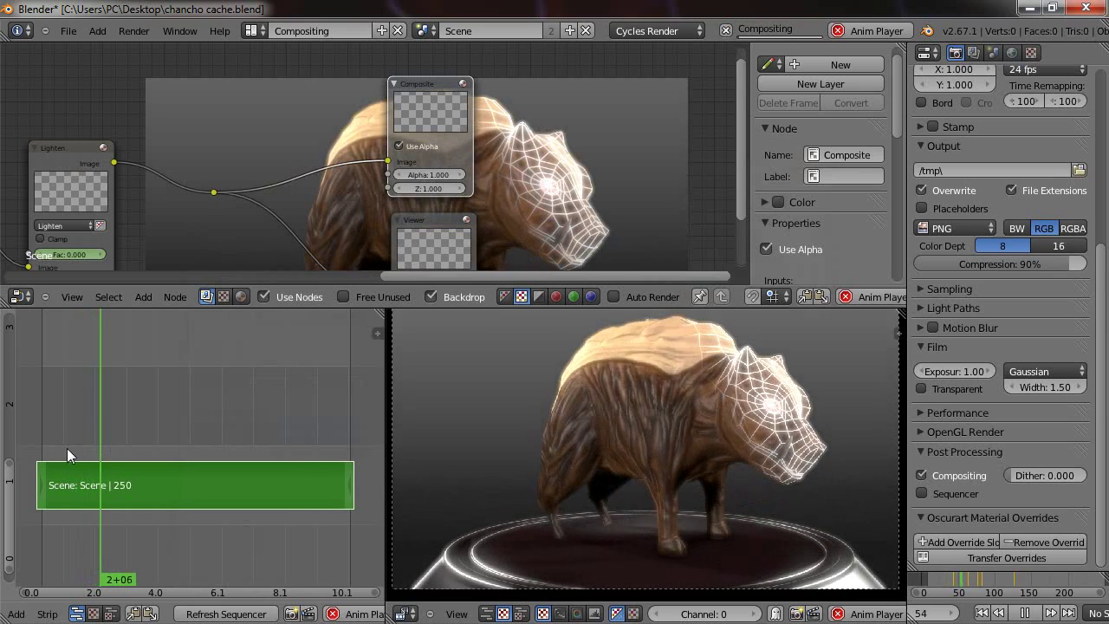
left_click(71, 444)
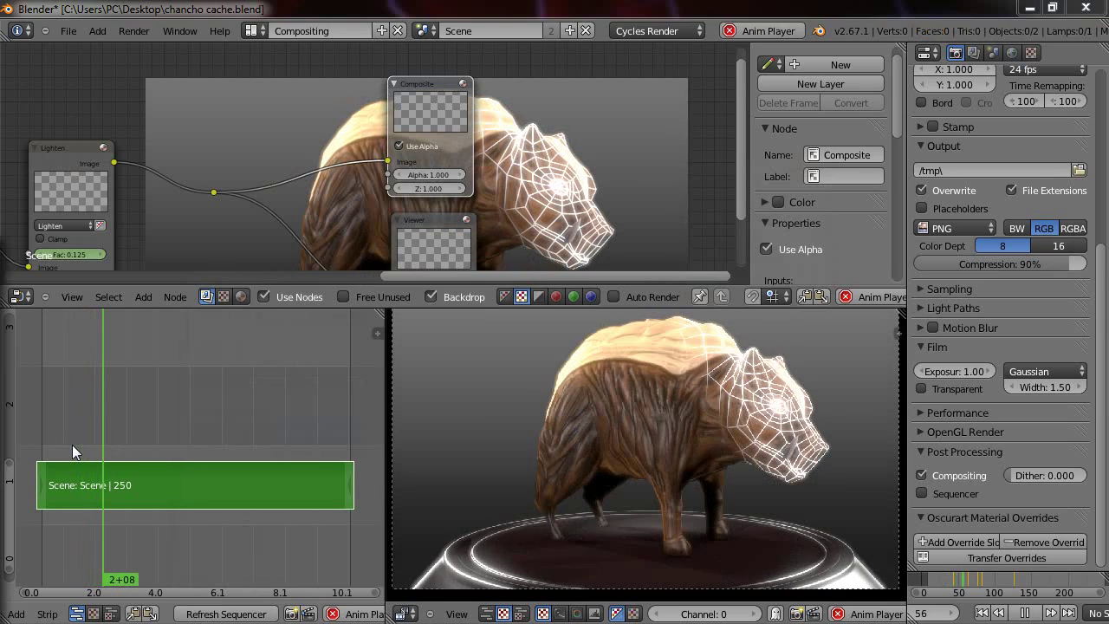
Set the Sequencer / Clip Editor Memory Cache Limit to 1000 in the System user preferences and close them.
key("ctrl+alt+u")
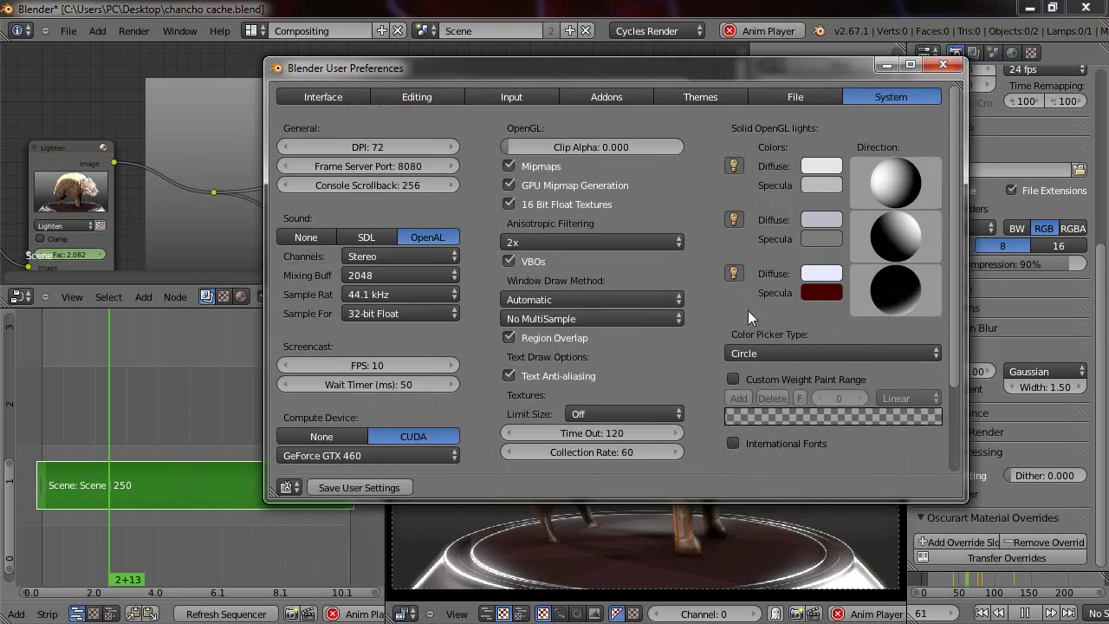
scroll(677, 299, "down", 3)
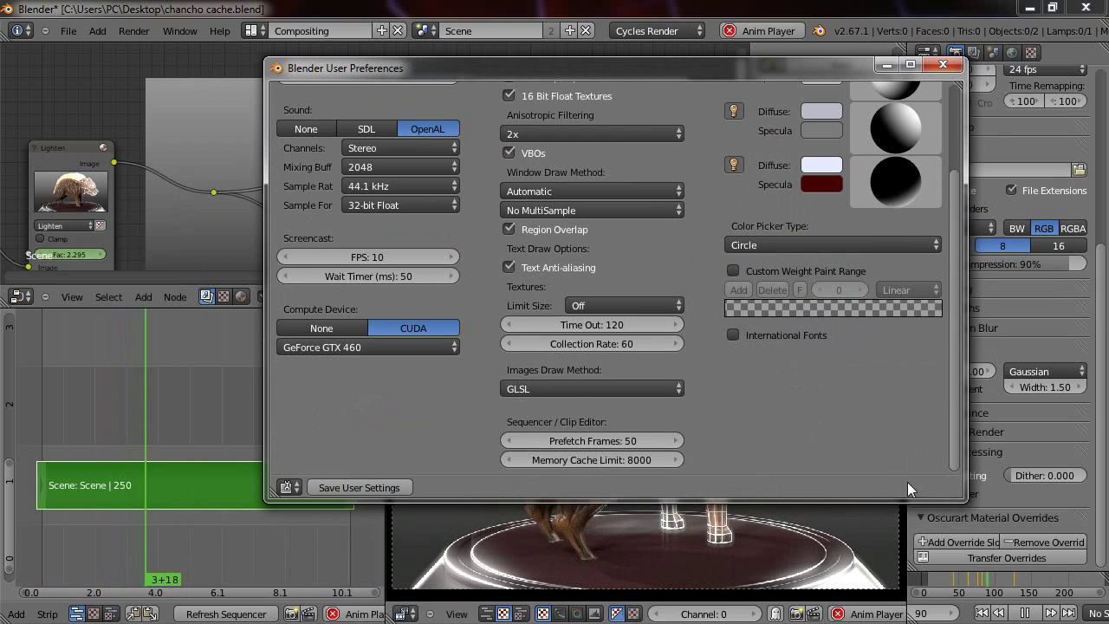
left_click(609, 459)
type("1")
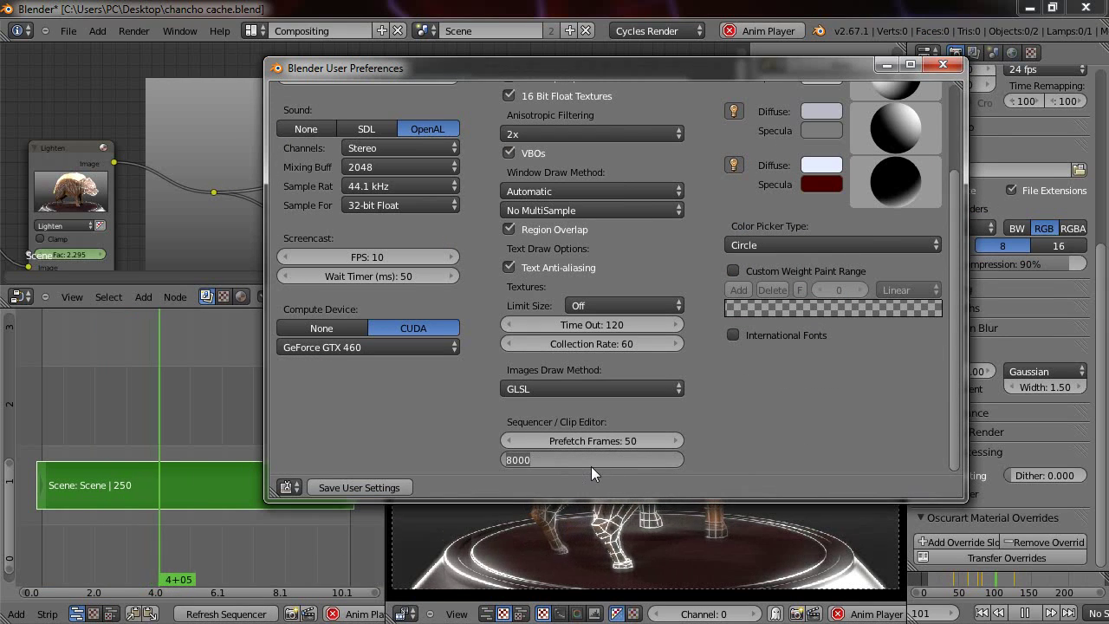
type("000")
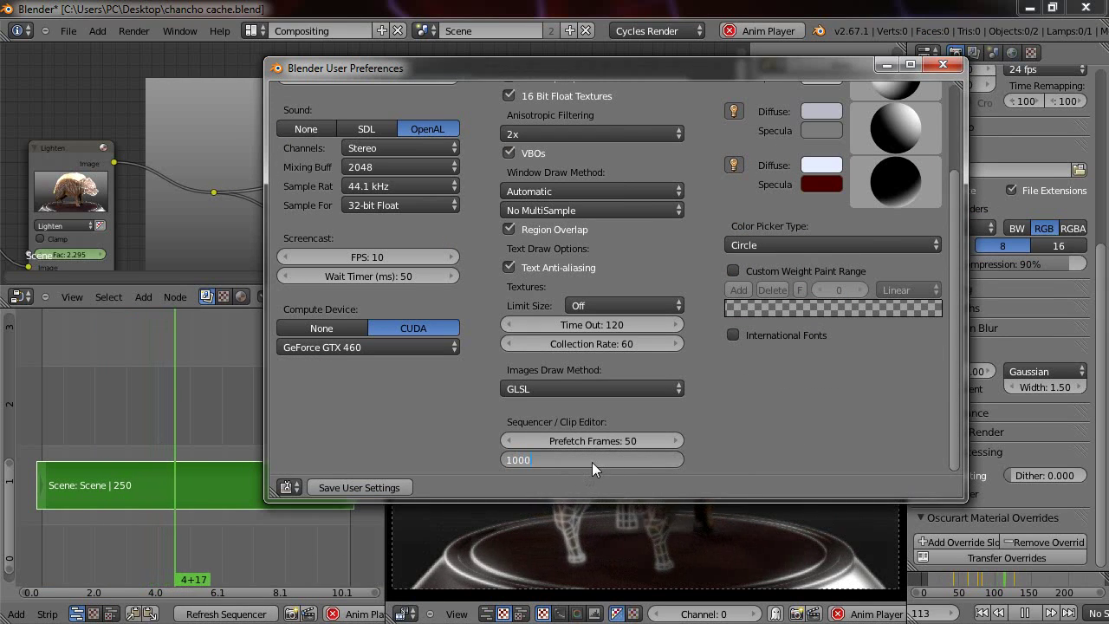
key("Return")
left_click(942, 64)
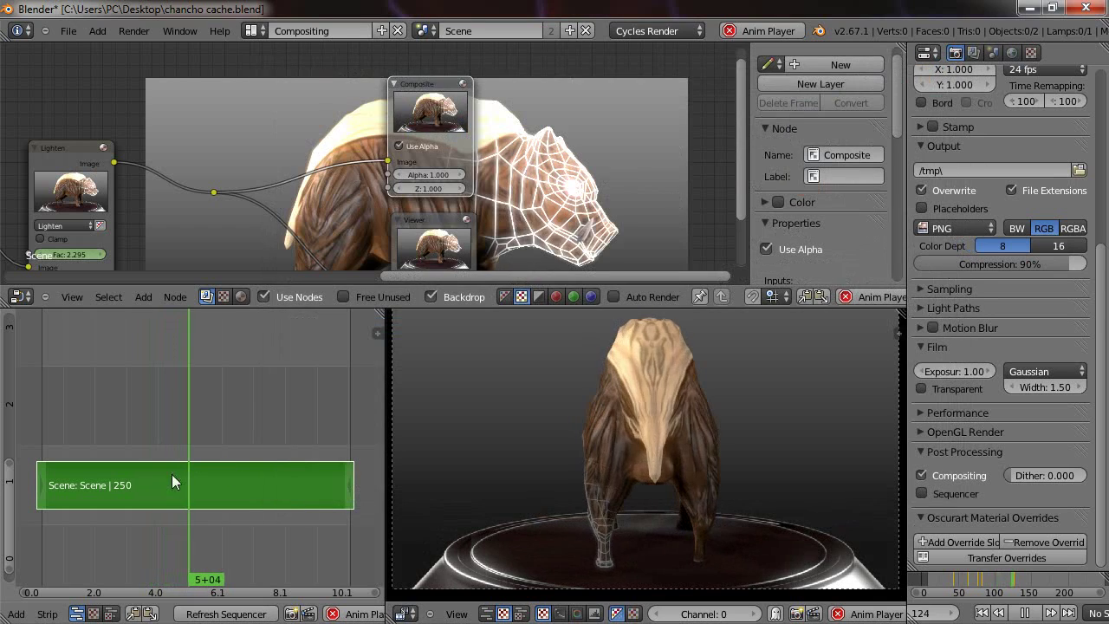
Jump the running playback to various frames along the scene strip to compare cached and uncached preview speed.
left_click(177, 437)
left_click(135, 446)
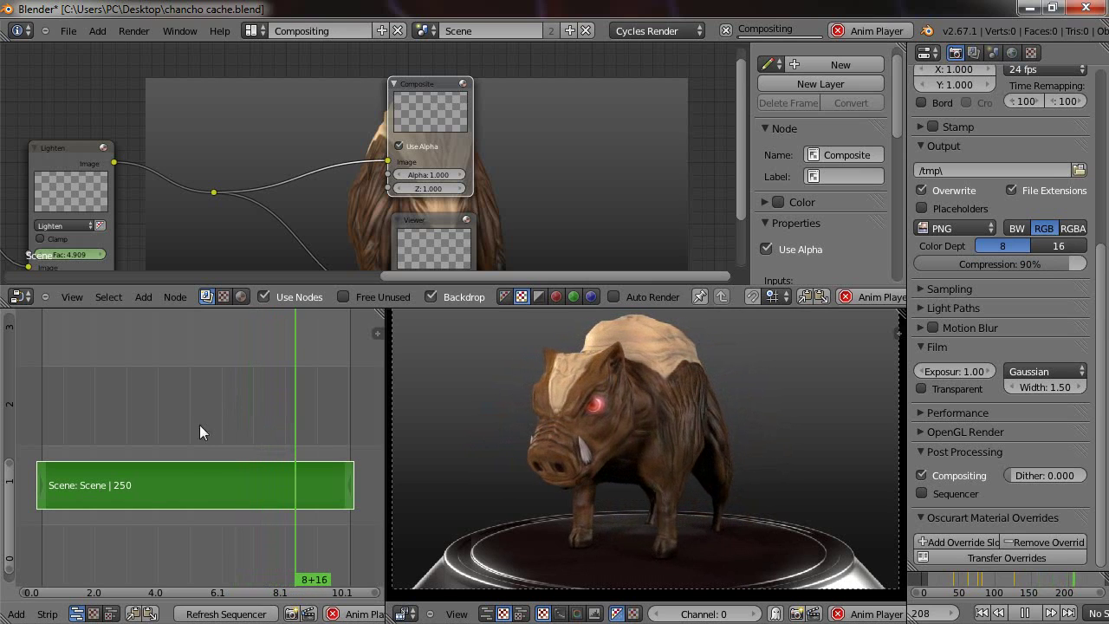
left_click(193, 451)
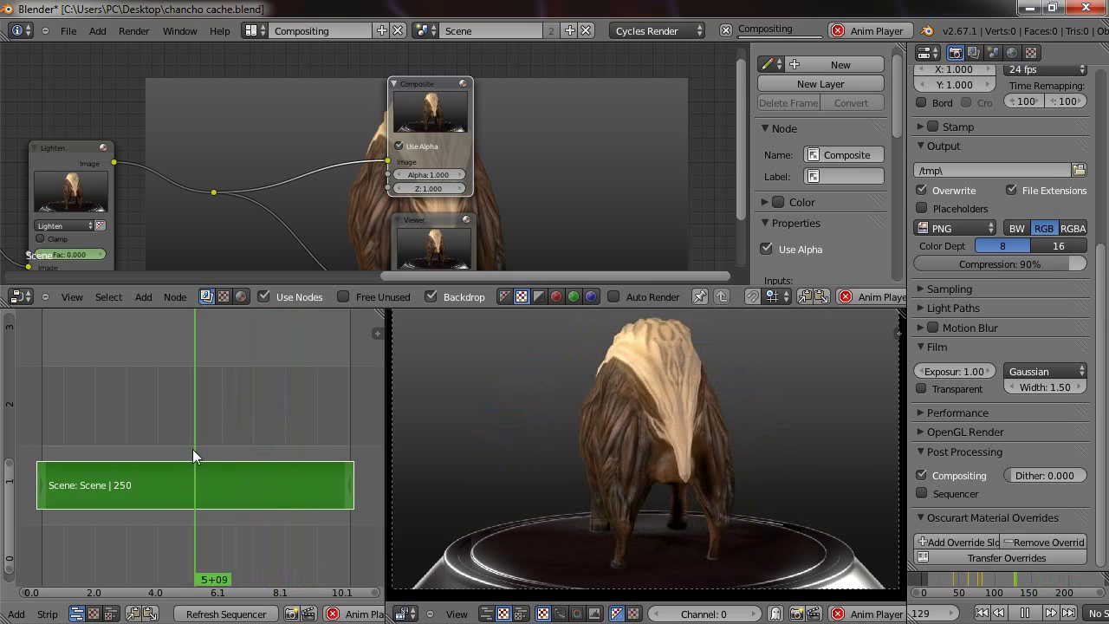
left_click(243, 452)
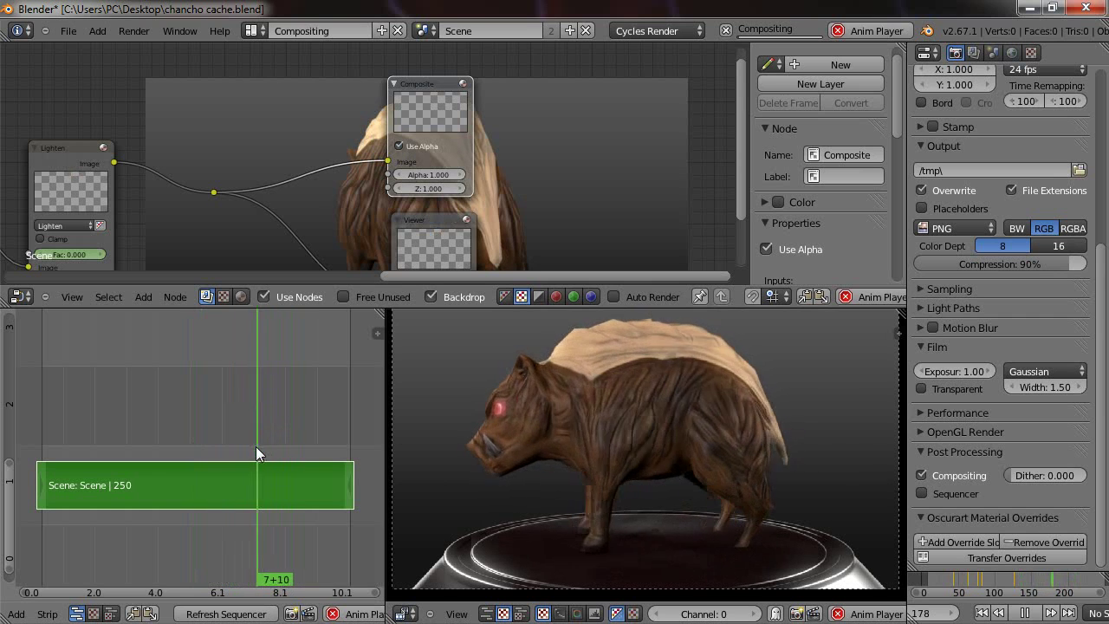
left_click(242, 448)
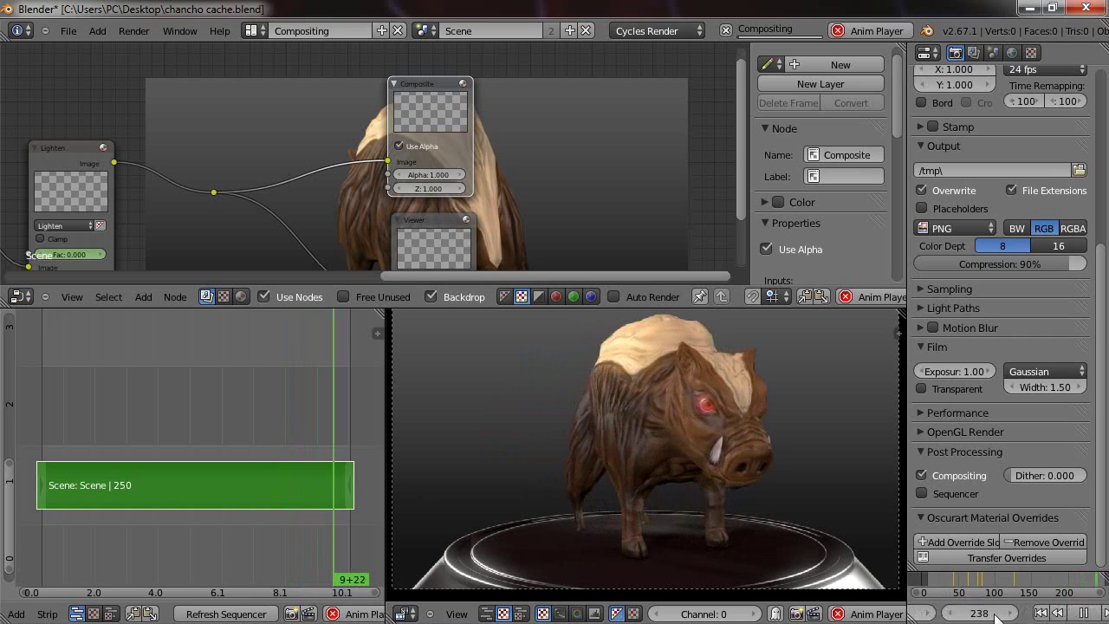
middle_click_drag(934, 612, 1025, 613)
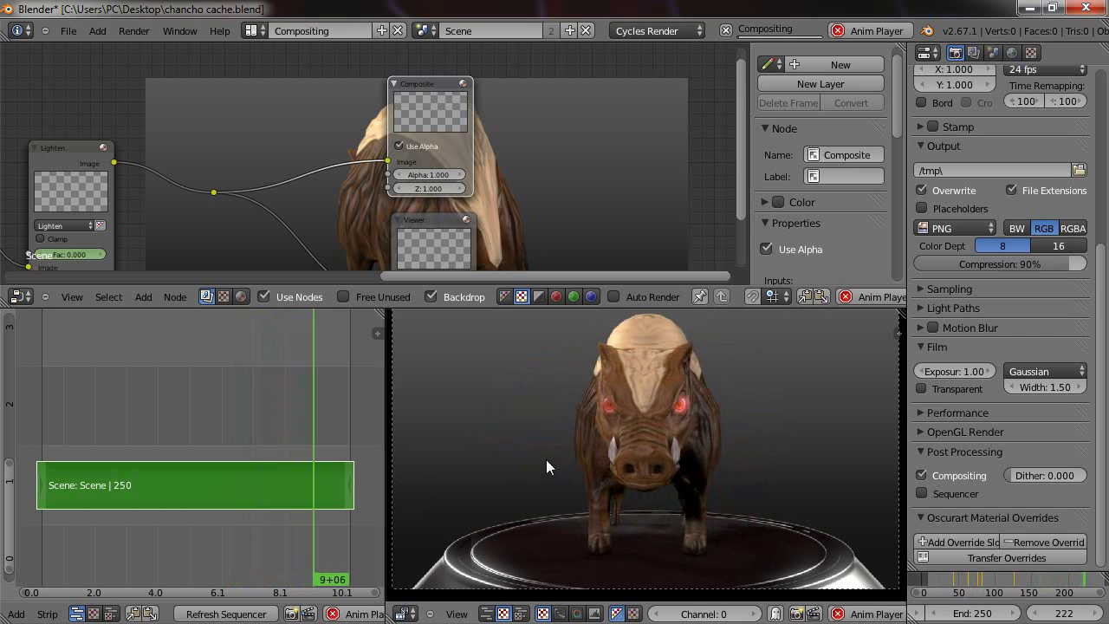
left_click(199, 439)
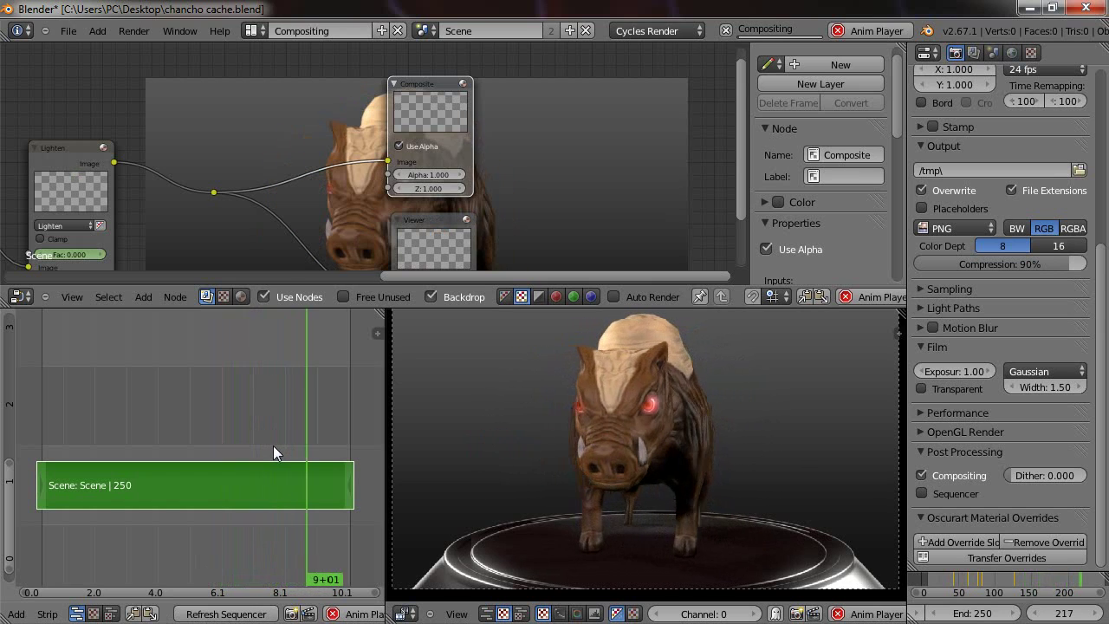
left_click(275, 447)
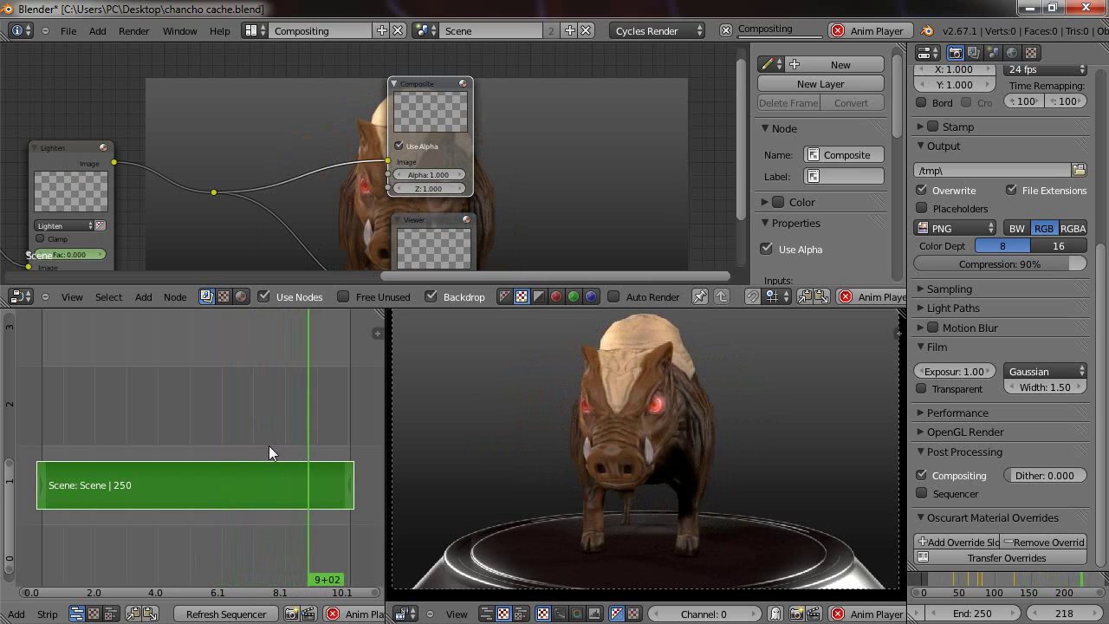
left_click(266, 449)
left_click(262, 452)
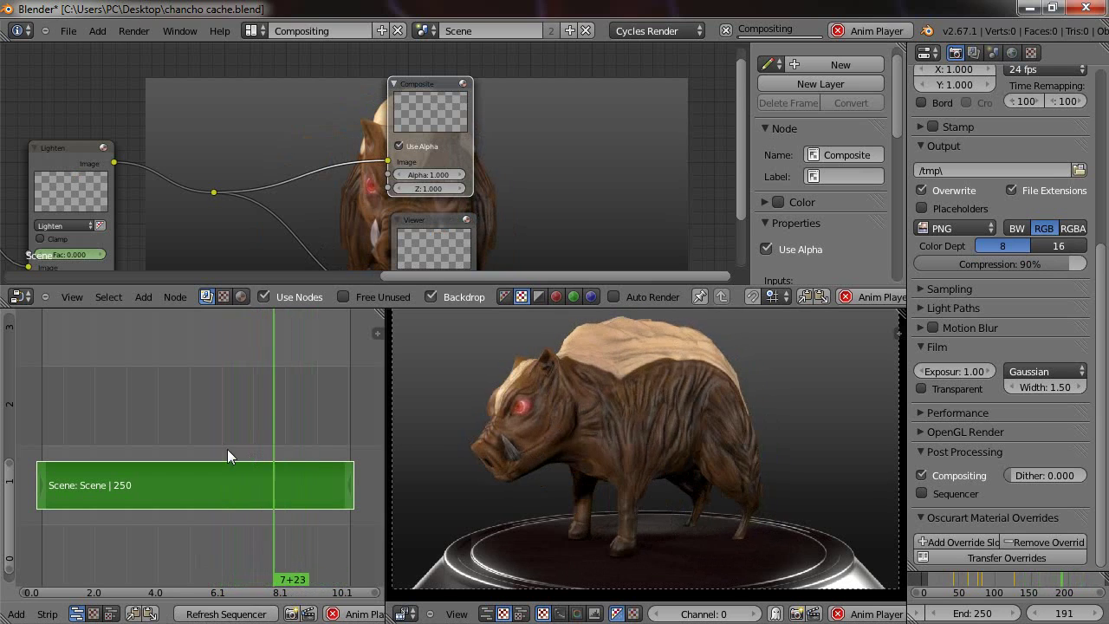
left_click(227, 449)
left_click(169, 442)
left_click(165, 446)
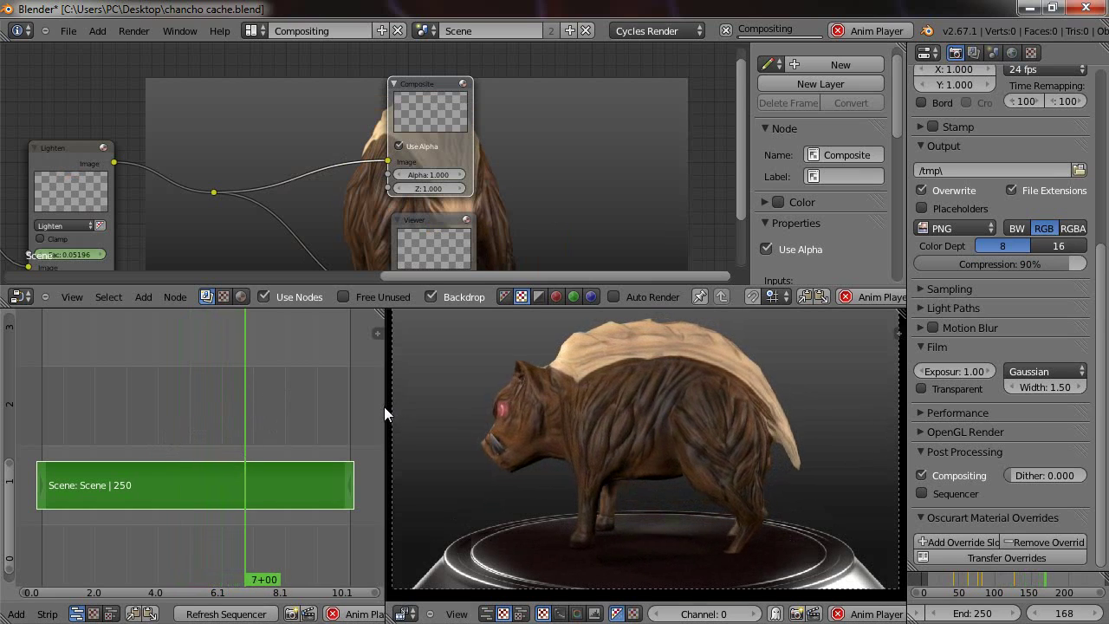
Stop the animation and enlarge the sequencer area in width and height.
left_click_drag(389, 413, 413, 401)
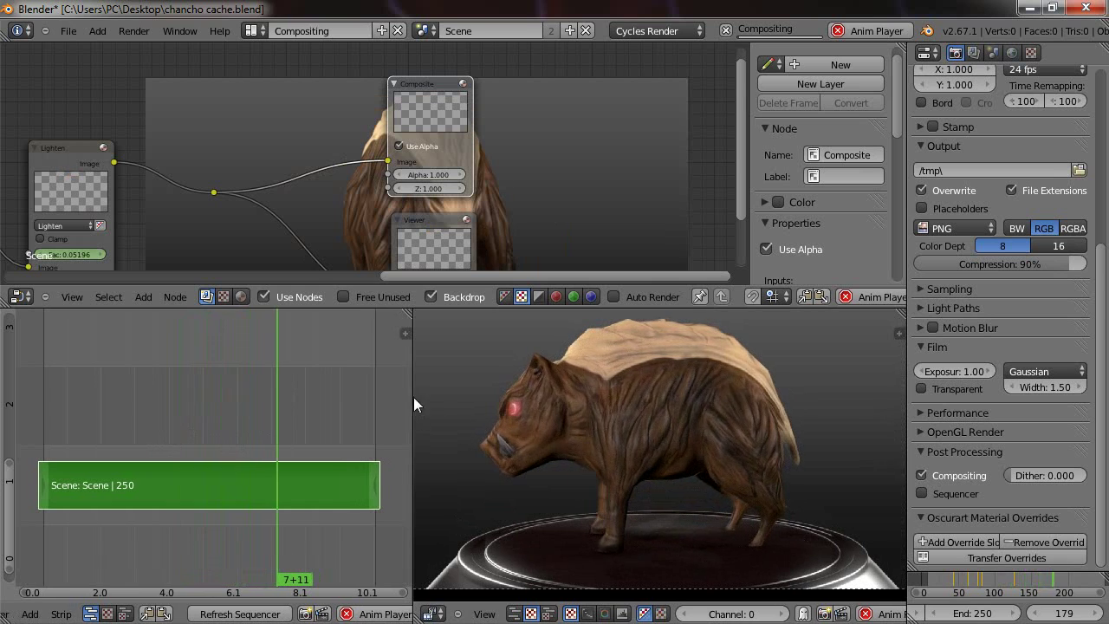
middle_click_drag(503, 216, 530, 146)
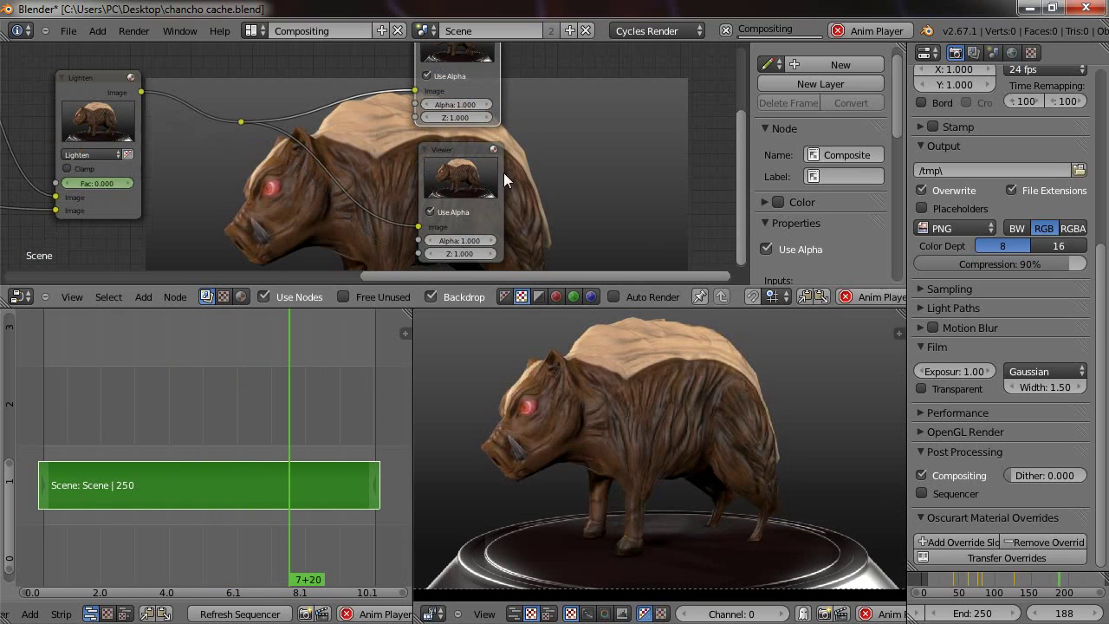
key("Escape")
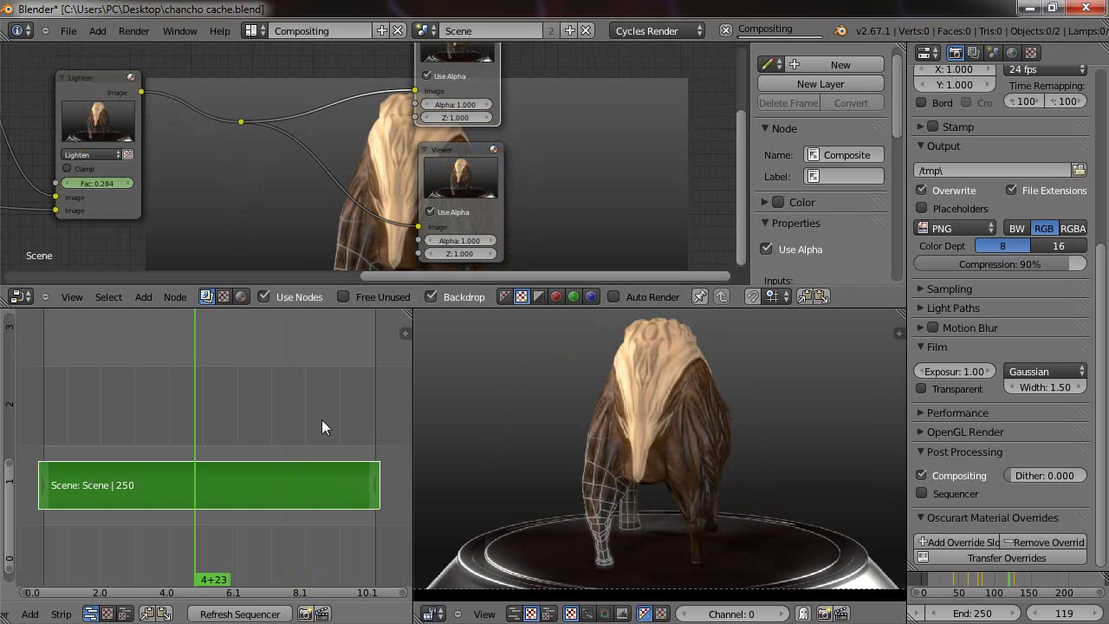
middle_click_drag(87, 614, 243, 612)
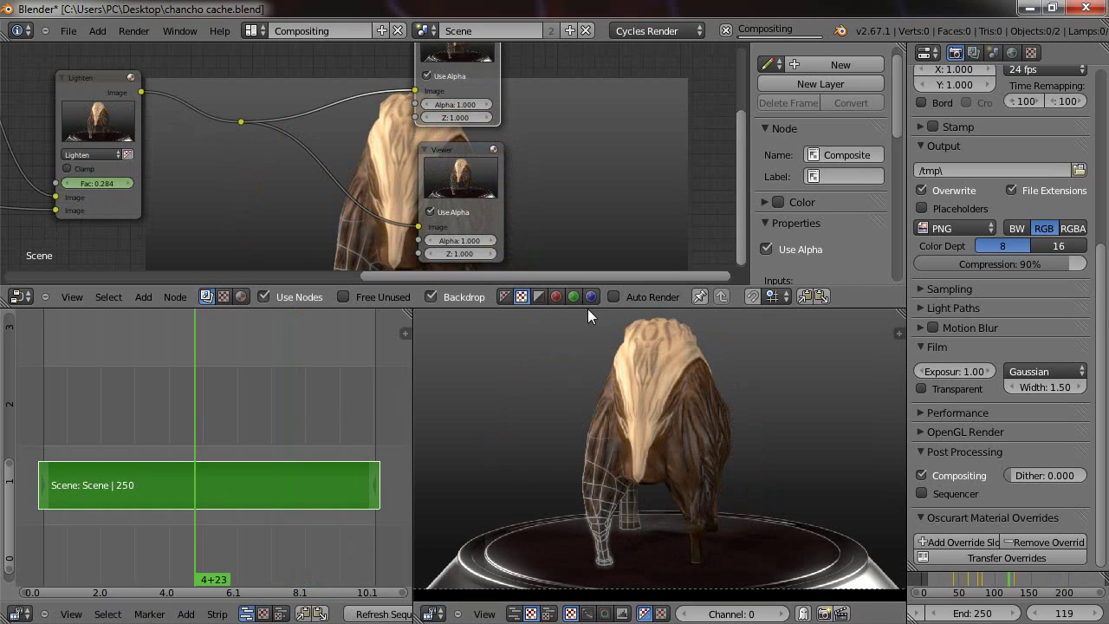
left_click_drag(606, 307, 573, 239)
left_click_drag(414, 365, 447, 366)
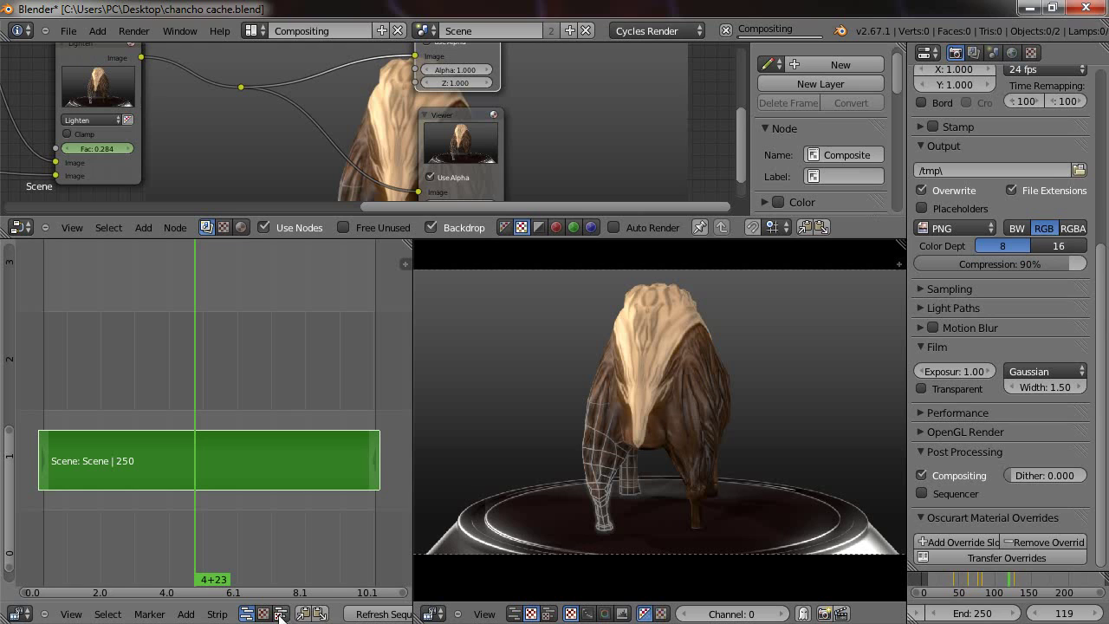
Switch the sequencer to the combined strip timeline and preview view, and widen its area.
left_click(281, 614)
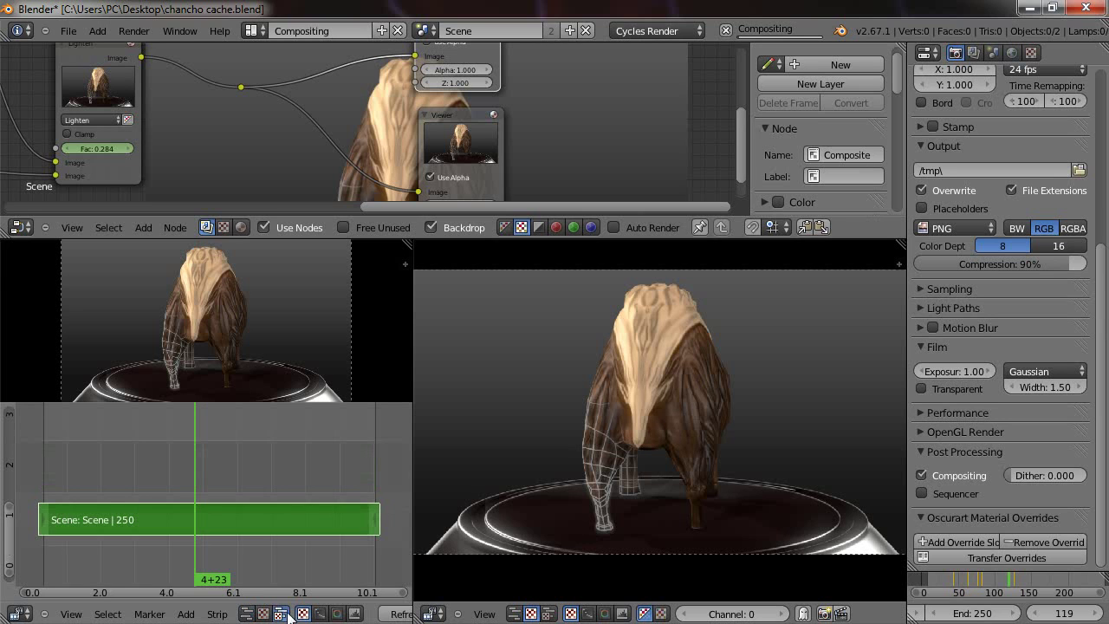
key("Home")
middle_click_drag(143, 496, 144, 447)
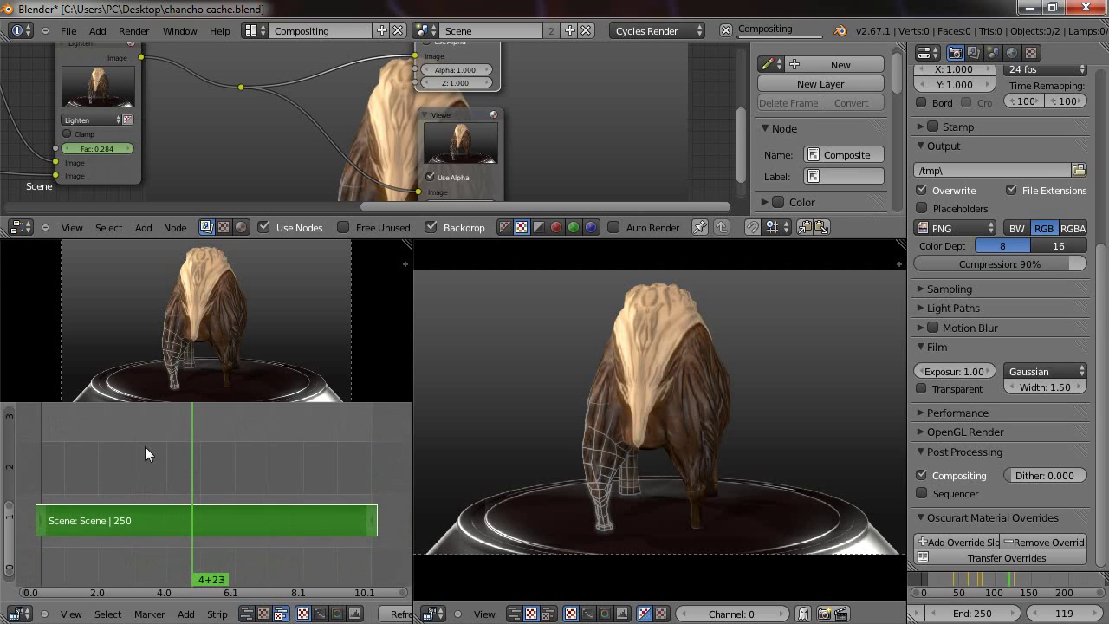
mouse_move(222, 283)
middle_mouse_down()
mouse_move(220, 296)
mouse_move(228, 276)
middle_mouse_up()
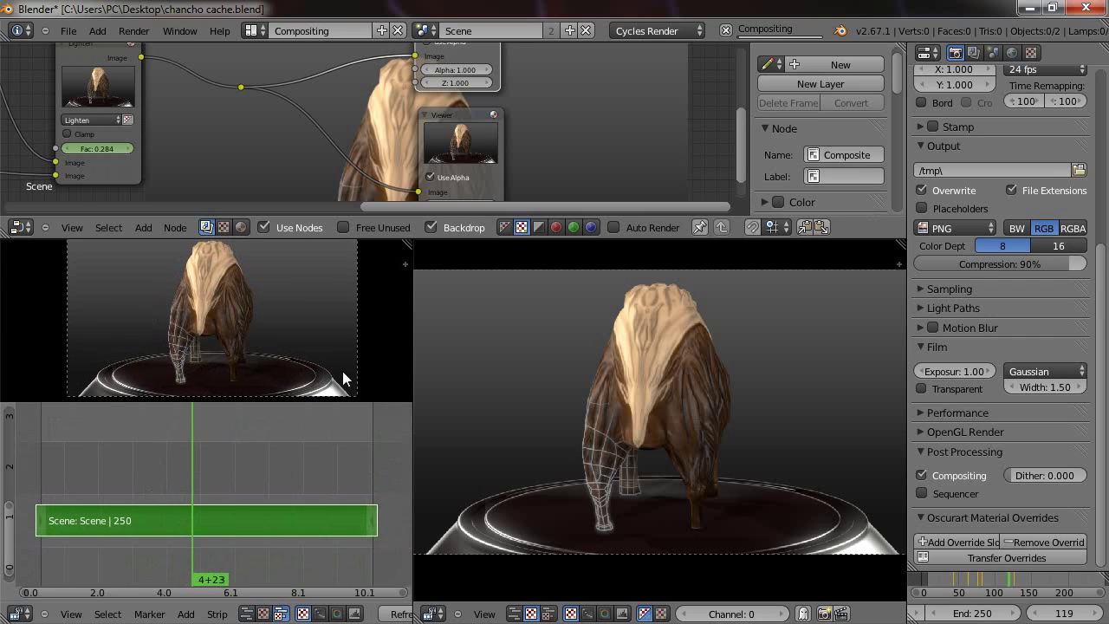
left_click_drag(412, 422, 555, 373)
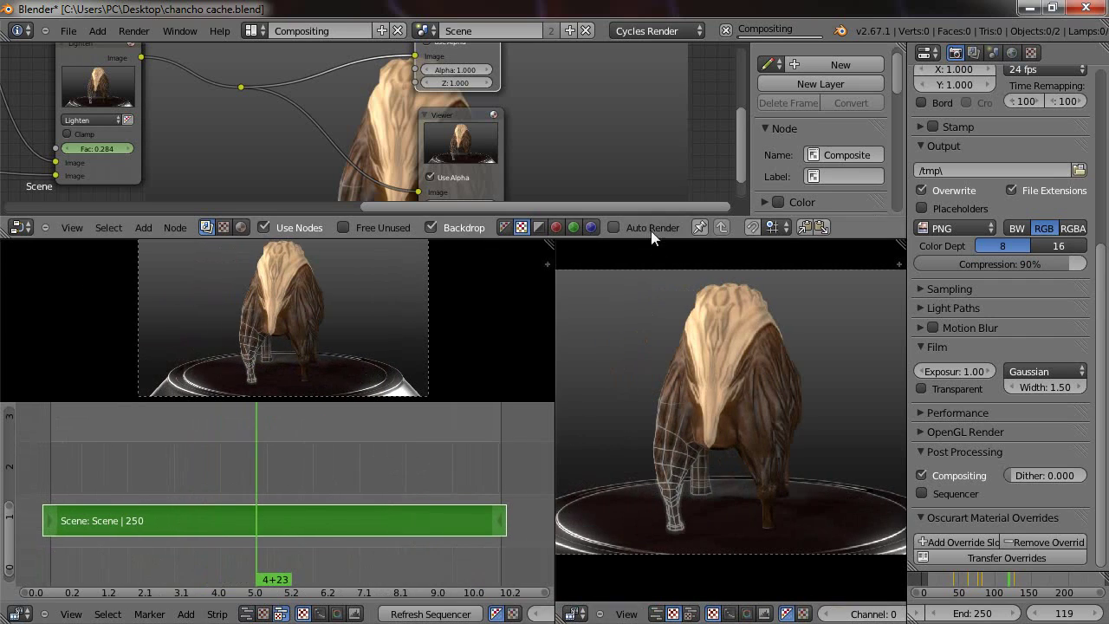
left_click_drag(640, 240, 638, 257)
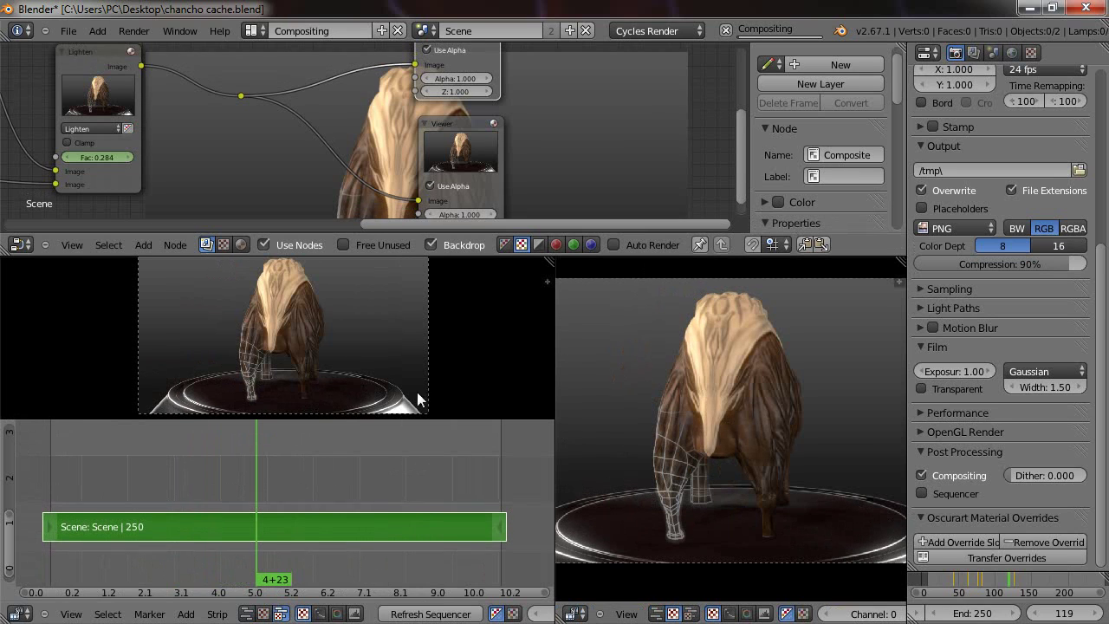
Try different splits between the sequencer's preview and strip timeline, ending with the timeline hidden and the preview filling the area.
left_click_drag(415, 419, 407, 361)
left_click_drag(376, 493, 342, 619)
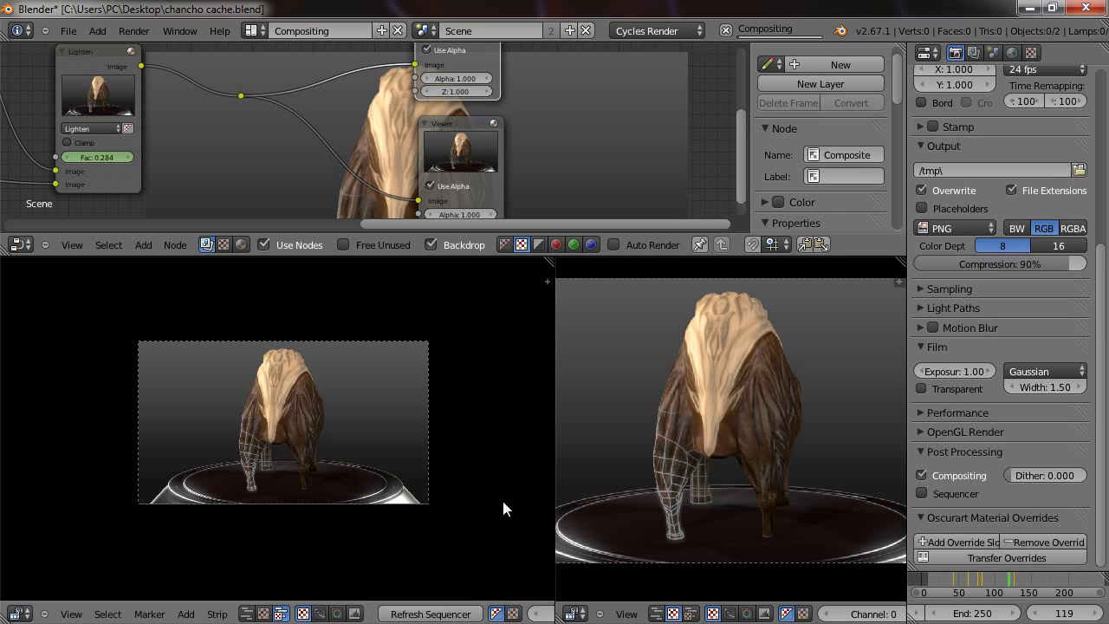
middle_click_drag(285, 465, 356, 466)
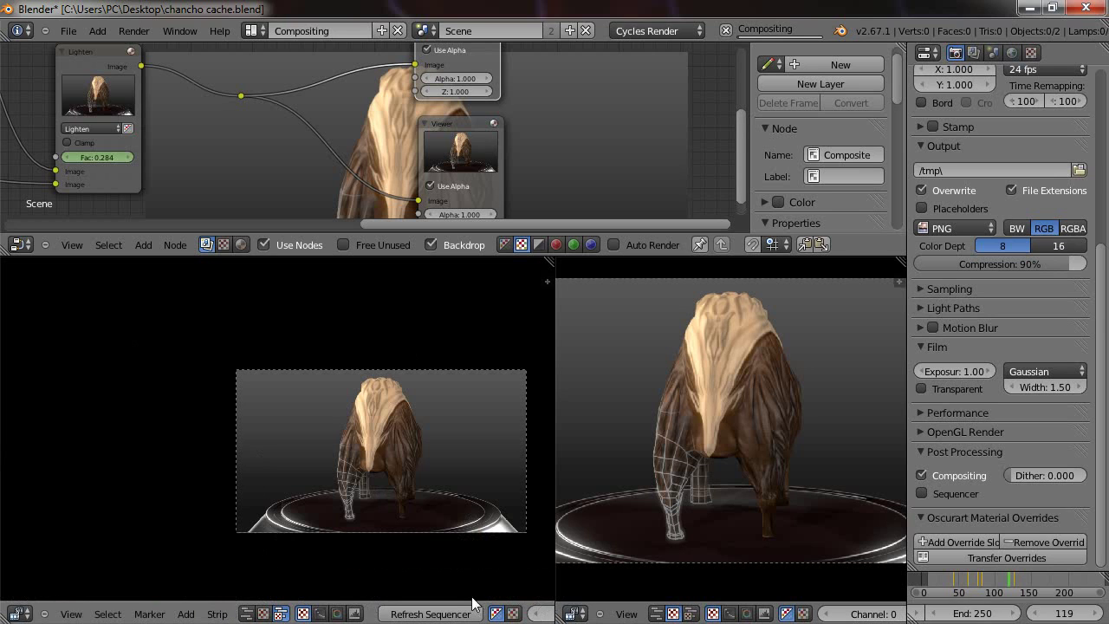
mouse_move(467, 606)
left_mouse_down()
mouse_move(476, 457)
mouse_move(473, 606)
left_mouse_up()
left_click_drag(458, 603, 381, 247)
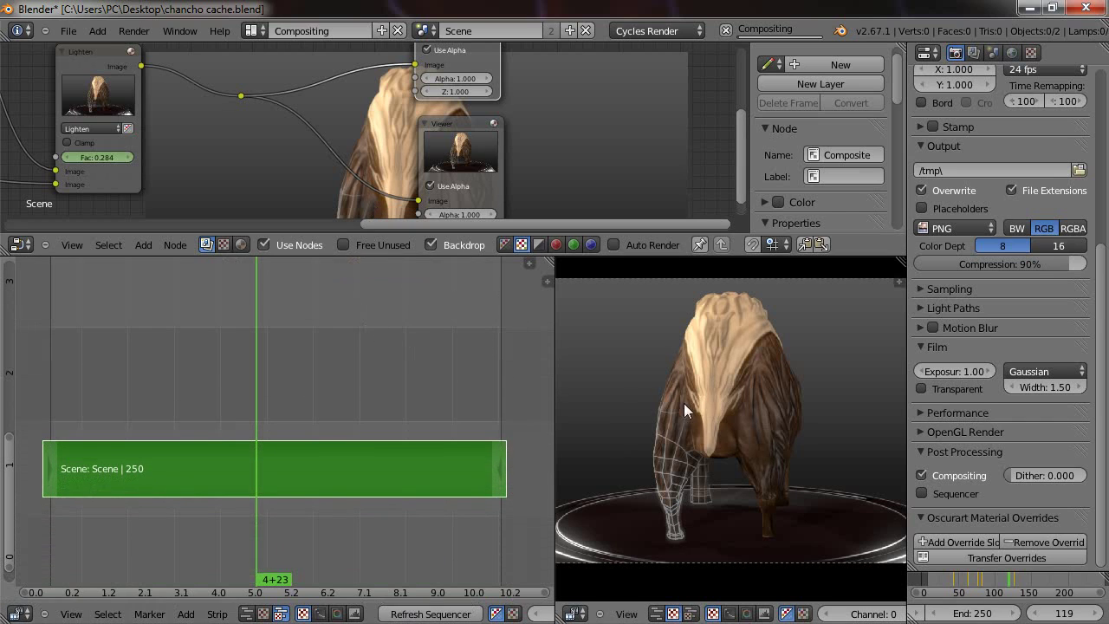
left_click(528, 264)
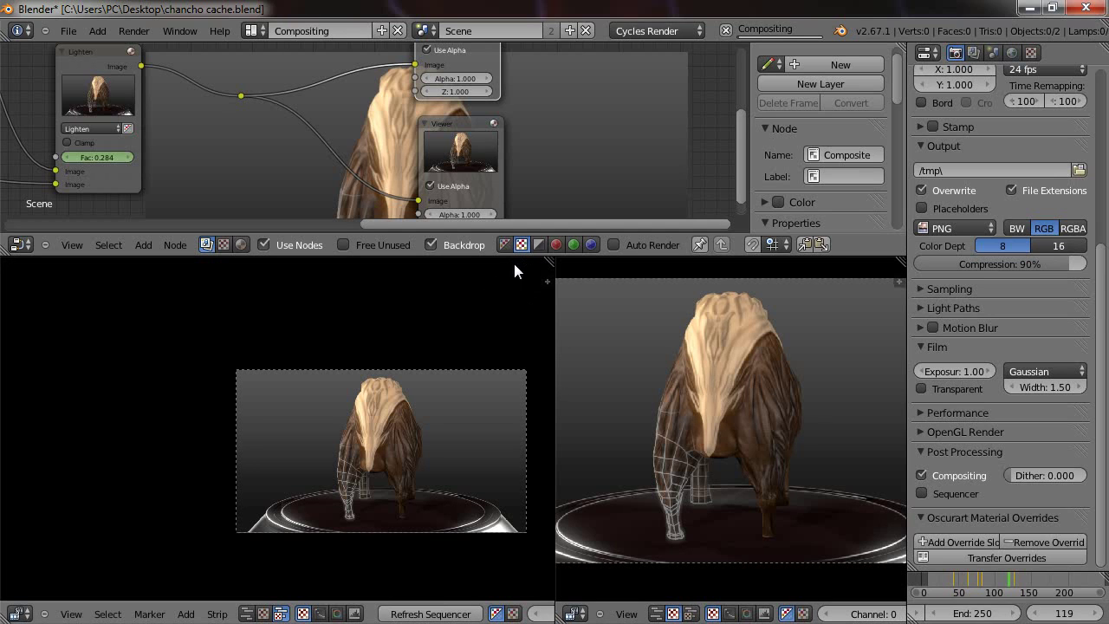
Zoom the sequencer preview to match the neighbouring preview's size and make the two areas about equally wide.
scroll(316, 399, "up", 3)
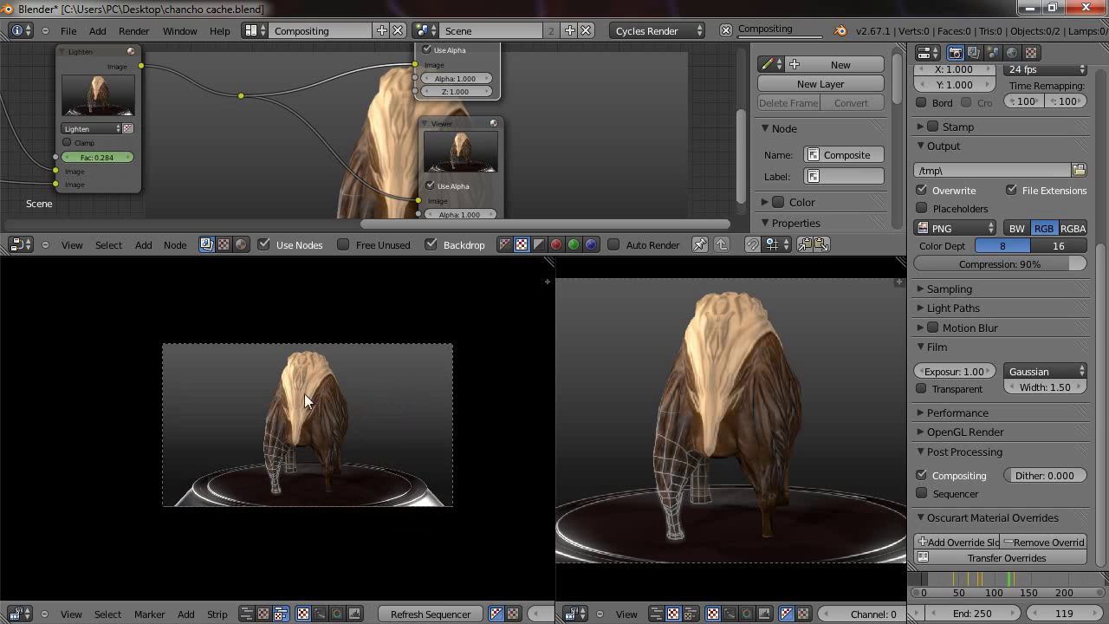
scroll(312, 403, "up", 2)
scroll(304, 407, "down", 4)
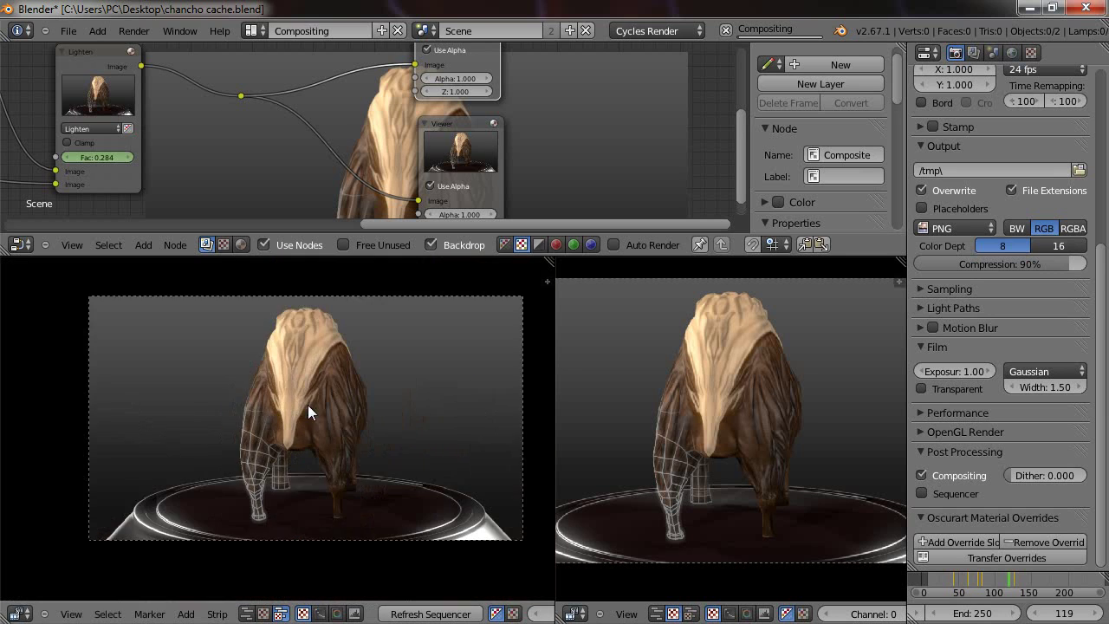
scroll(307, 395, "up", 3)
scroll(320, 381, "down", 2)
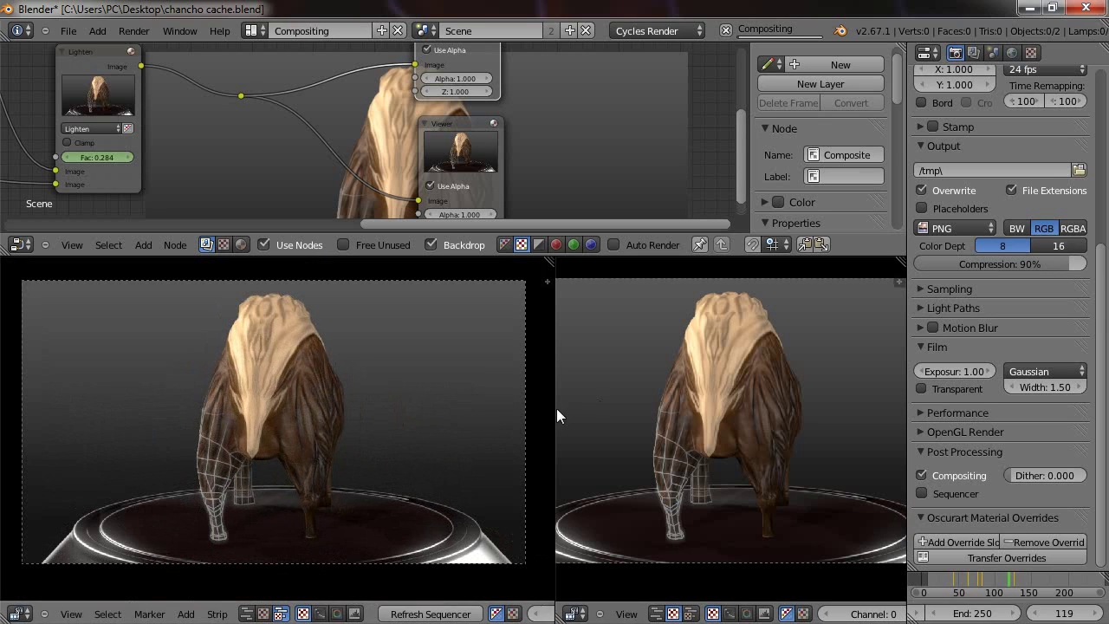
left_click_drag(555, 416, 466, 414)
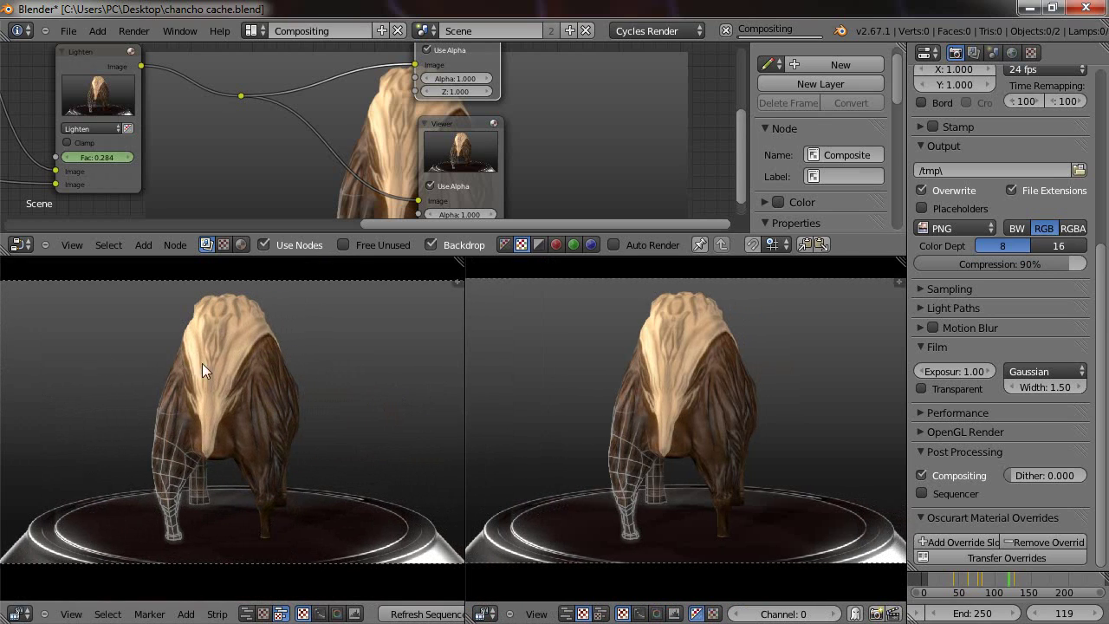
Bring back the strip timeline below the sequencer preview, briefly maximizing the area to adjust the split.
key("ctrl+Up")
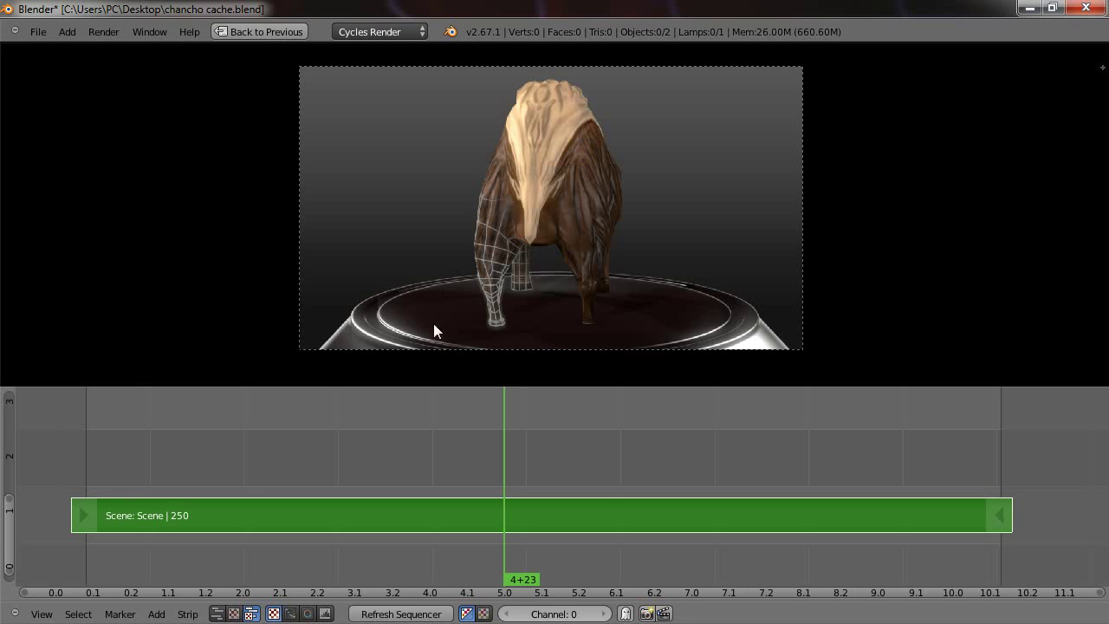
left_click_drag(455, 385, 485, 376)
key("ctrl+Up")
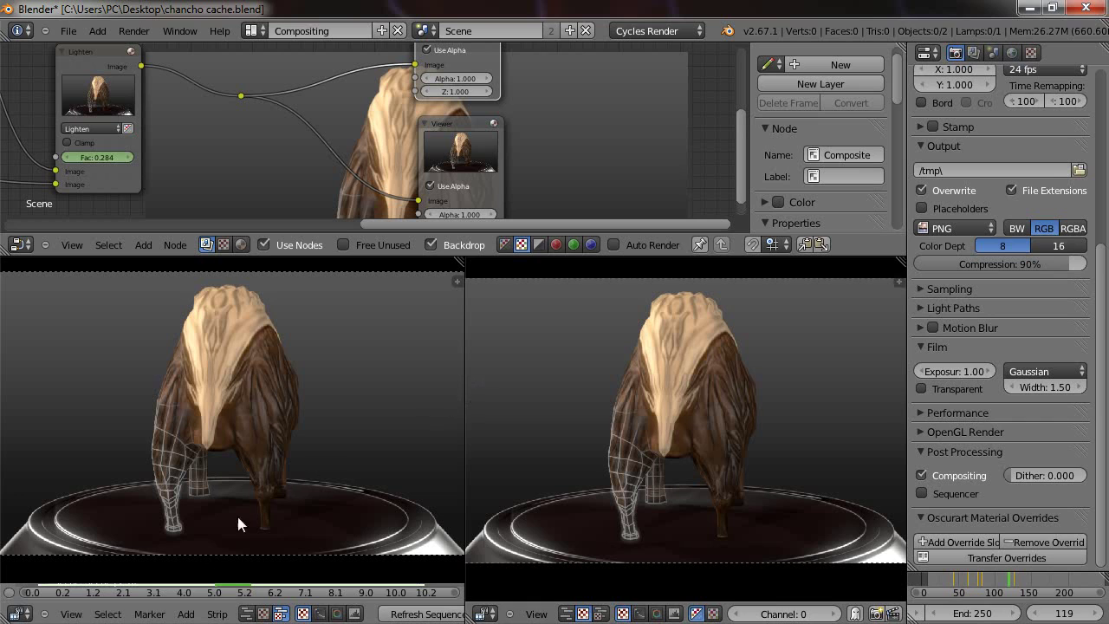
left_click_drag(217, 583, 236, 464)
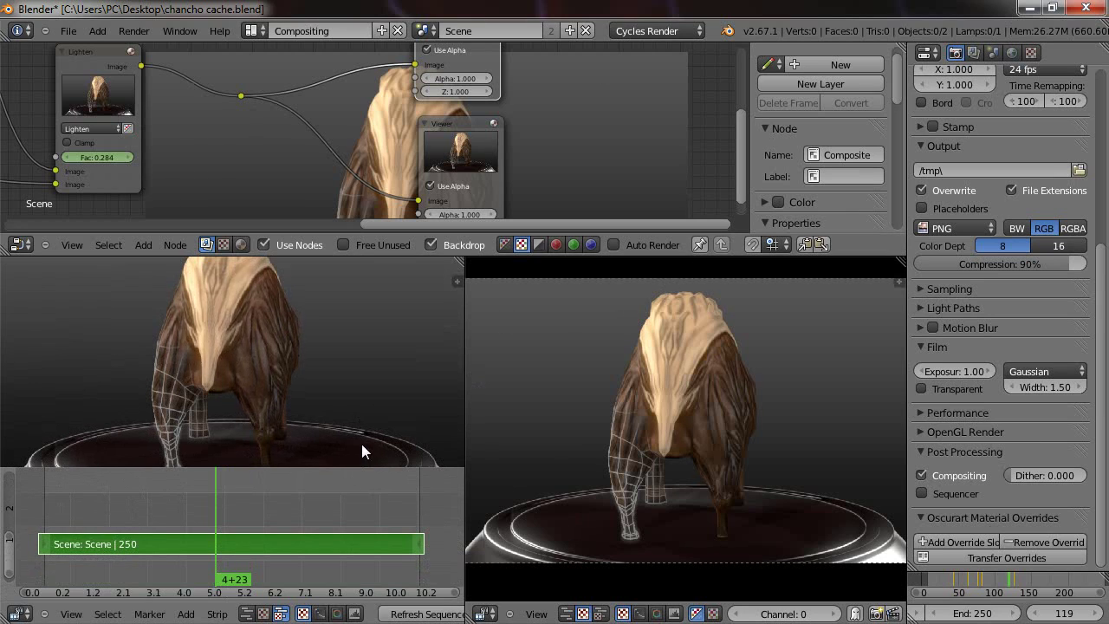
Give the strip timeline more height below the sequencer preview, and show the strip properties sidebar at a wider width.
middle_click_drag(351, 402, 311, 312)
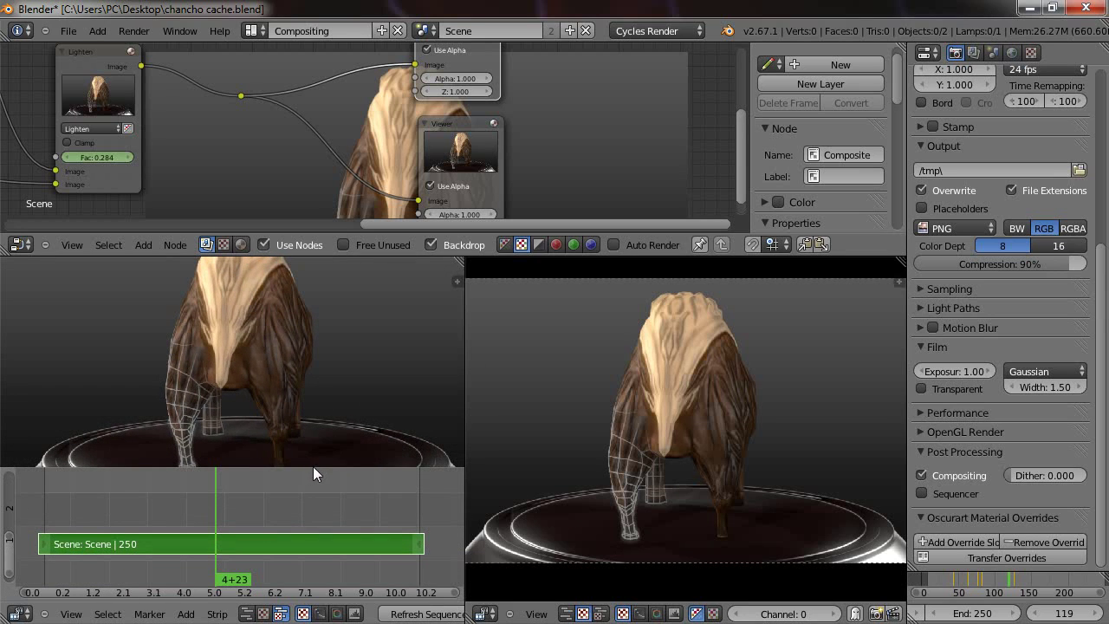
left_click_drag(313, 467, 315, 438)
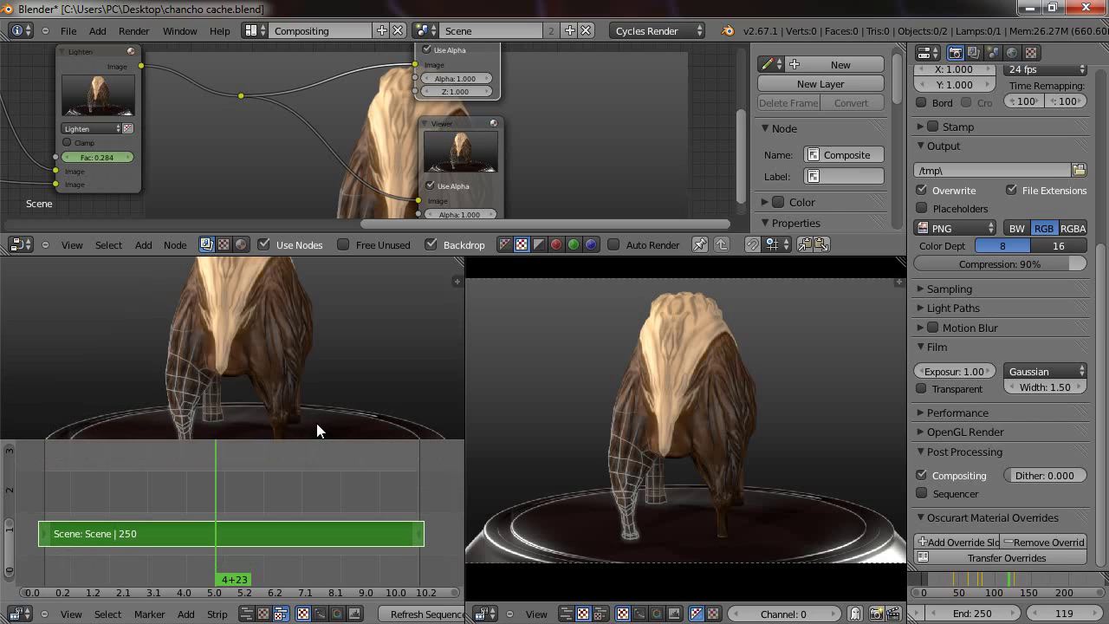
left_click(455, 282)
left_click_drag(370, 376, 302, 367)
mouse_move(229, 466)
middle_mouse_down()
mouse_move(203, 401)
mouse_move(154, 411)
middle_mouse_up()
middle_click_drag(197, 480, 156, 472)
Open the user preferences' theme settings and display the Video Sequence Editor colors.
key("ctrl+alt+u")
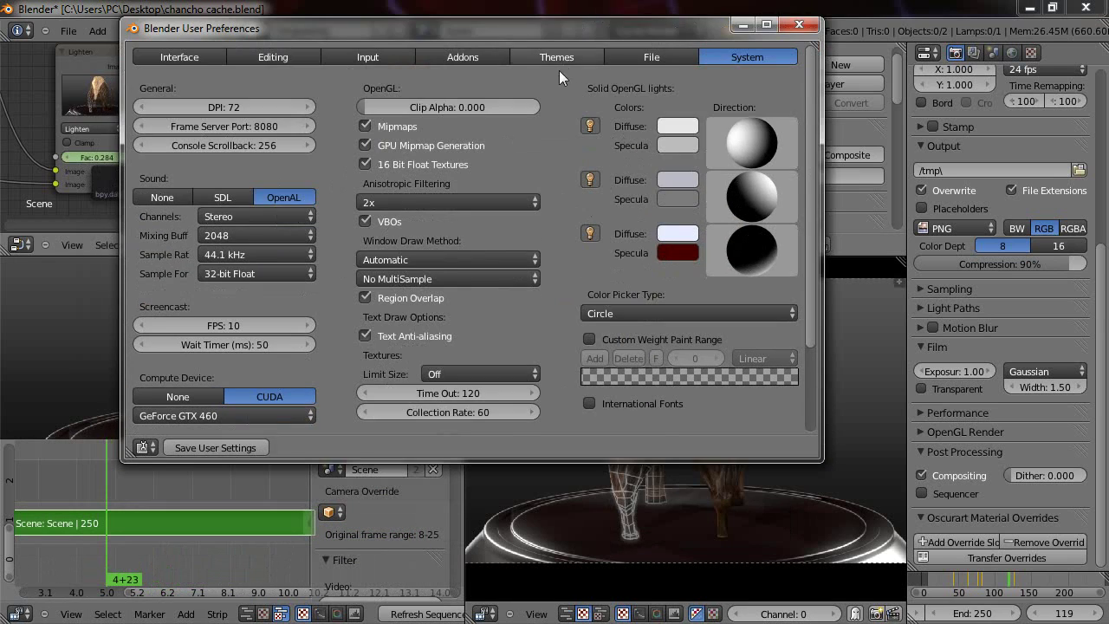
left_click(560, 54)
left_click_drag(532, 30, 893, 134)
mouse_move(305, 355)
middle_mouse_down()
mouse_move(360, 283)
mouse_move(366, 314)
mouse_move(284, 359)
middle_mouse_up()
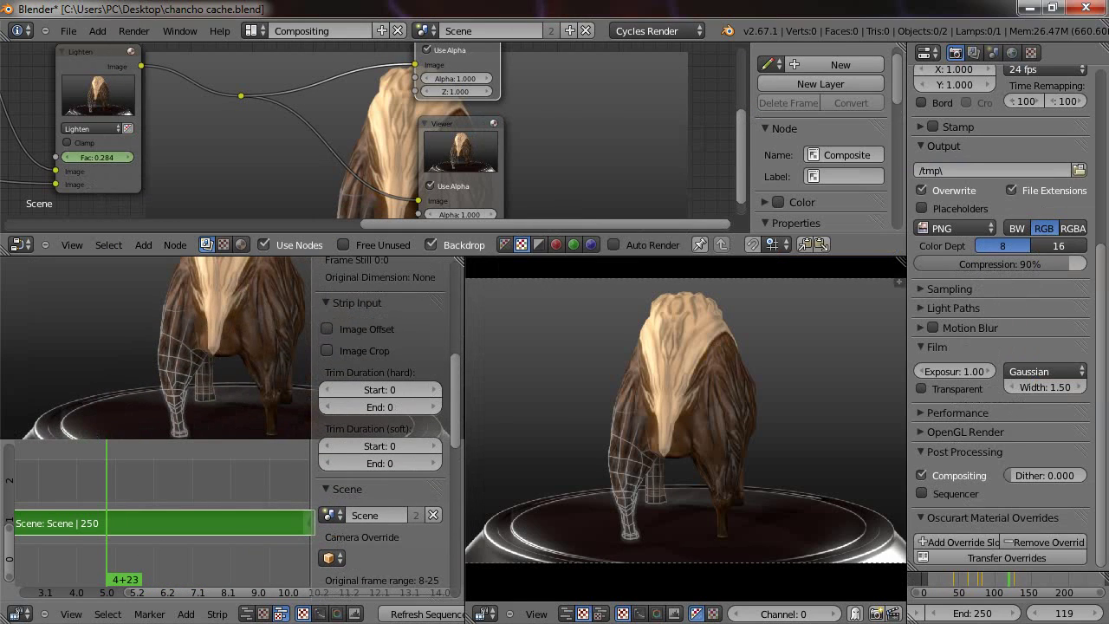
key("alt+Tab")
left_click_drag(798, 131, 779, 92)
scroll(702, 222, "down", 2)
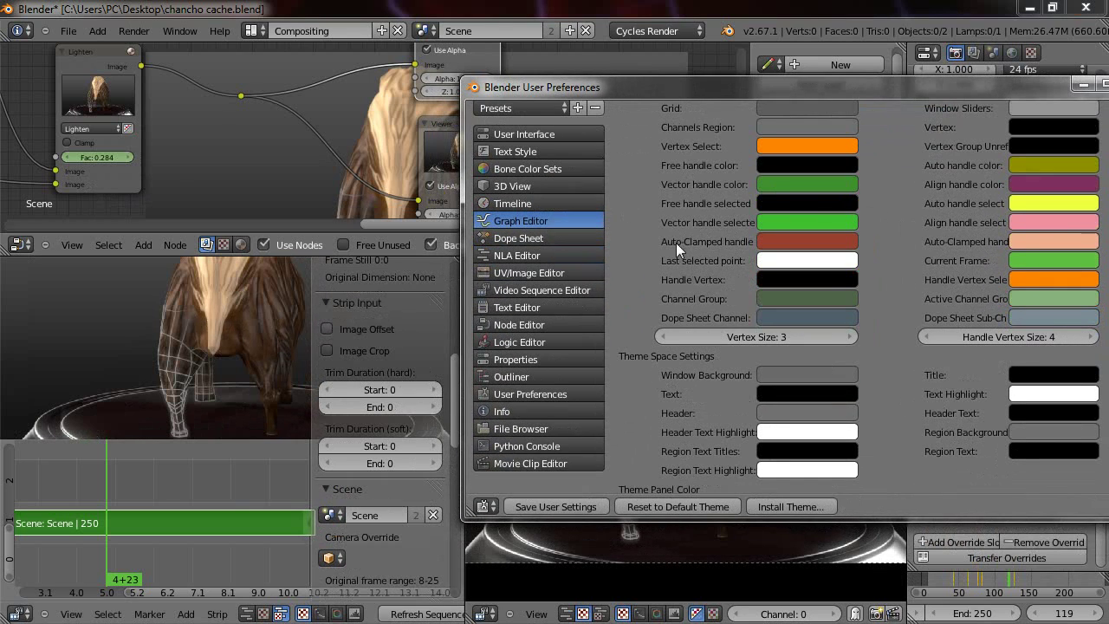
scroll(658, 216, "down", 2)
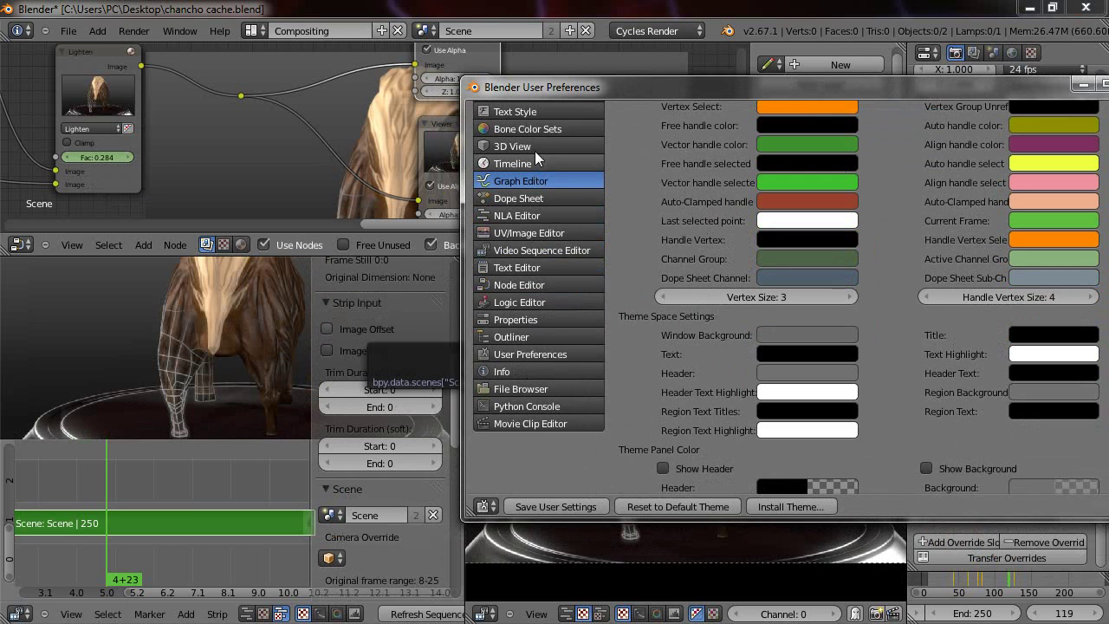
left_click(554, 250)
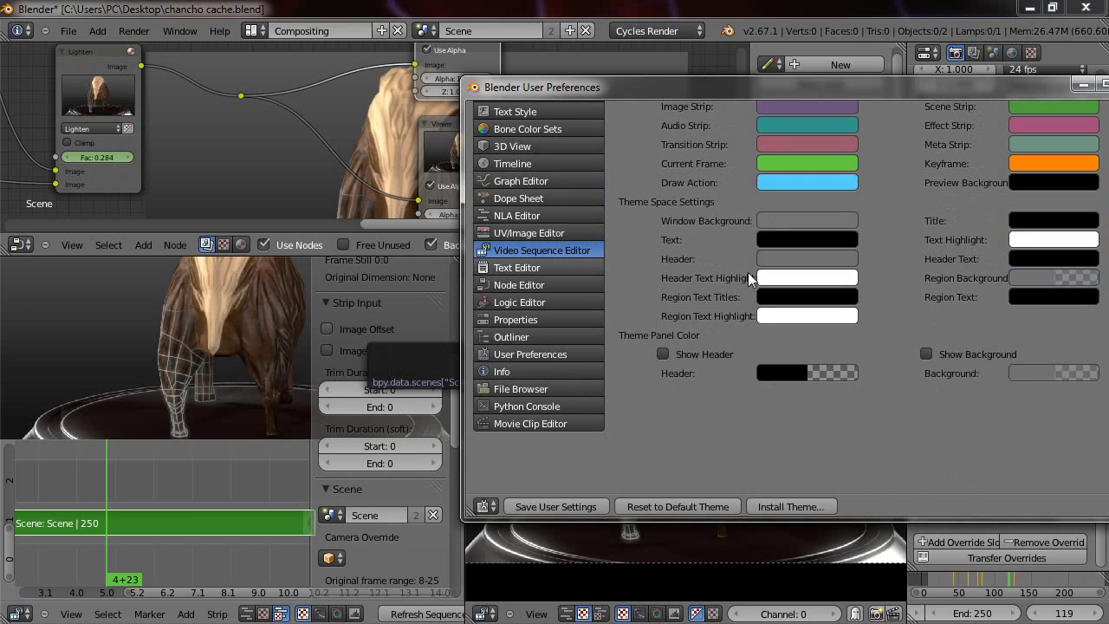
Set the Video Sequence Editor theme's Region Background alpha to 1.000 and close the user preferences.
scroll(1063, 325, "up", 2)
left_click(1063, 325)
left_click(1036, 319)
left_click_drag(993, 289, 1081, 289)
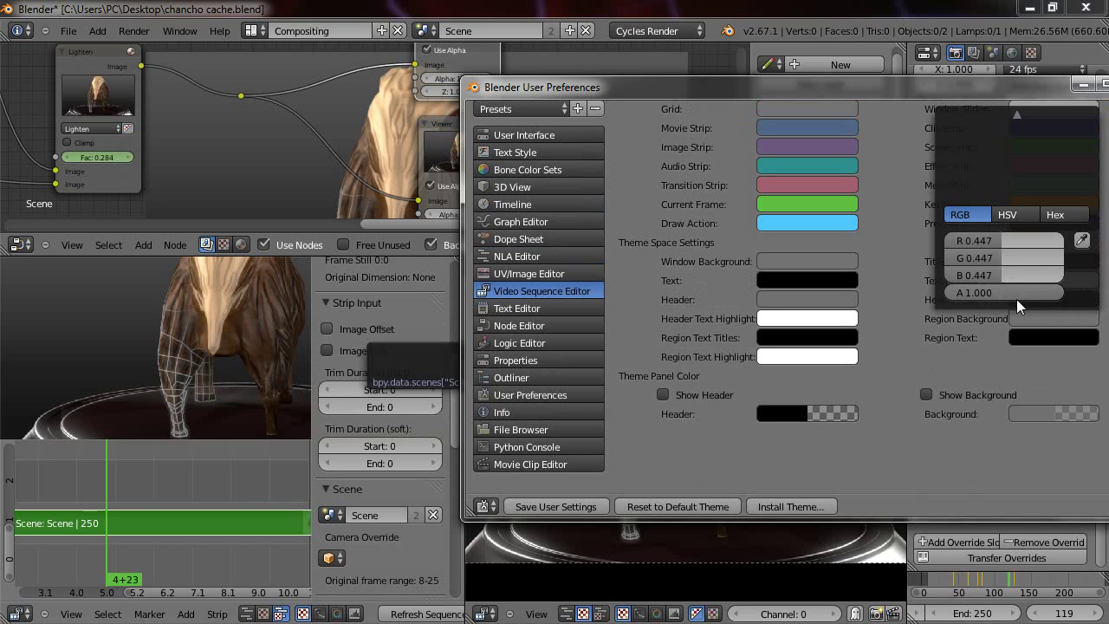
left_click_drag(900, 88, 763, 140)
left_click(990, 130)
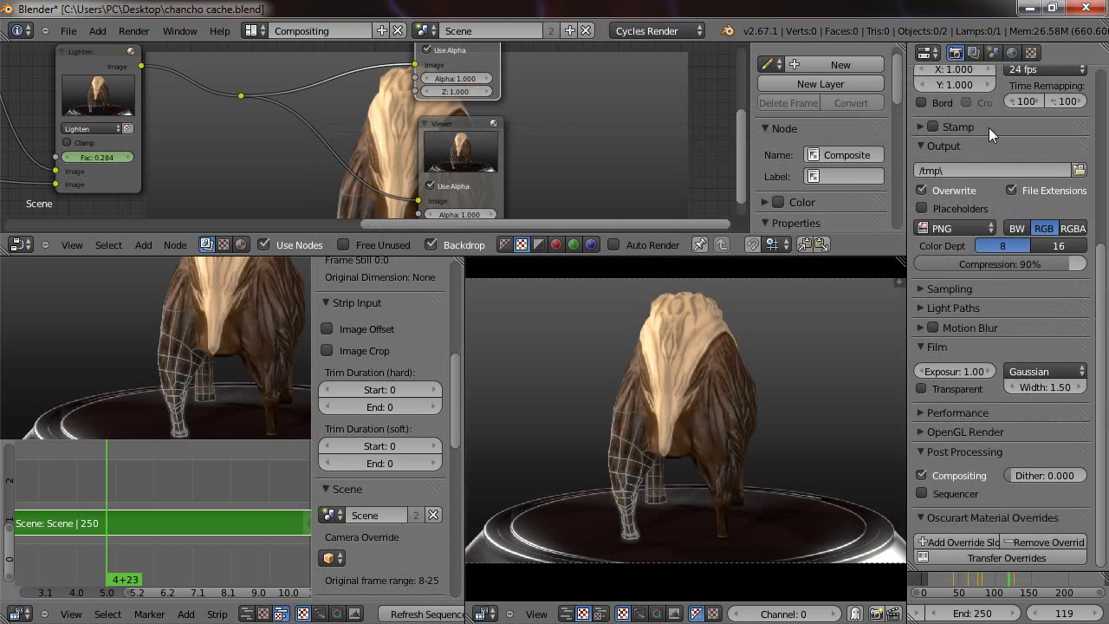
Change the render properties area to a 3D view, add a Monkey mesh and rotate it about the global Z axis.
key("shift+F5")
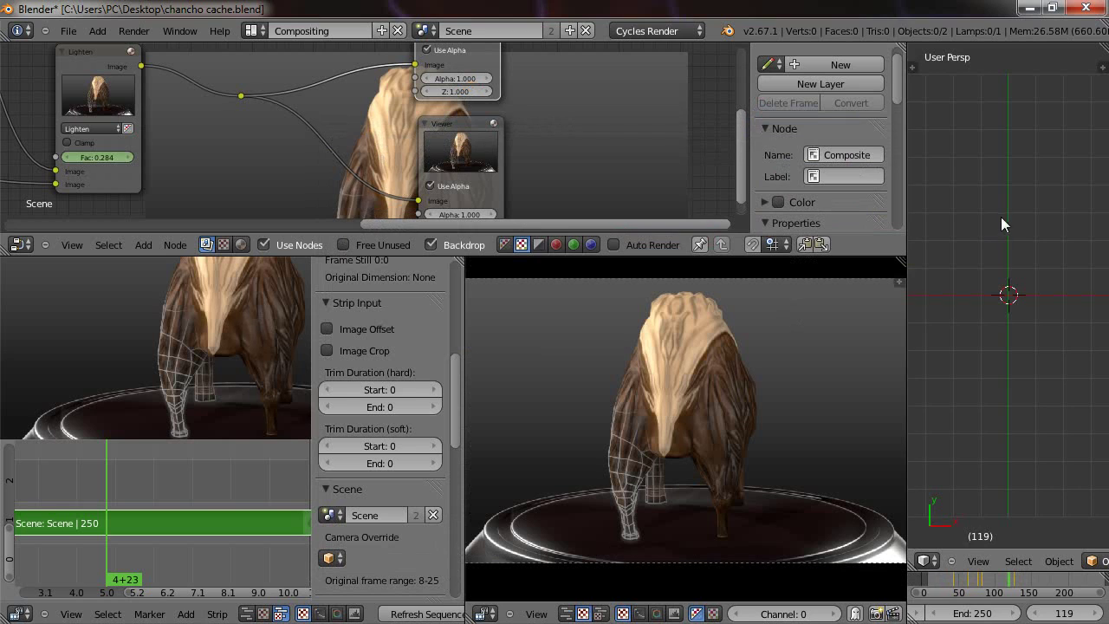
key("shift+a")
mouse_move(988, 302)
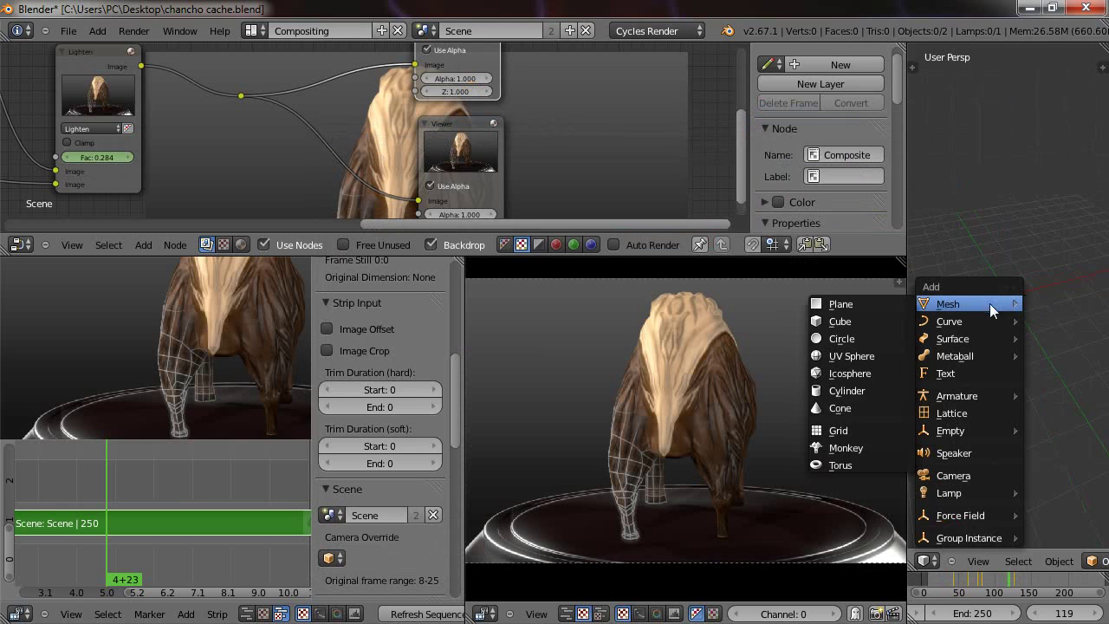
middle_click_drag(978, 259, 1017, 284)
scroll(994, 316, "up", 2)
key("r")
key("z")
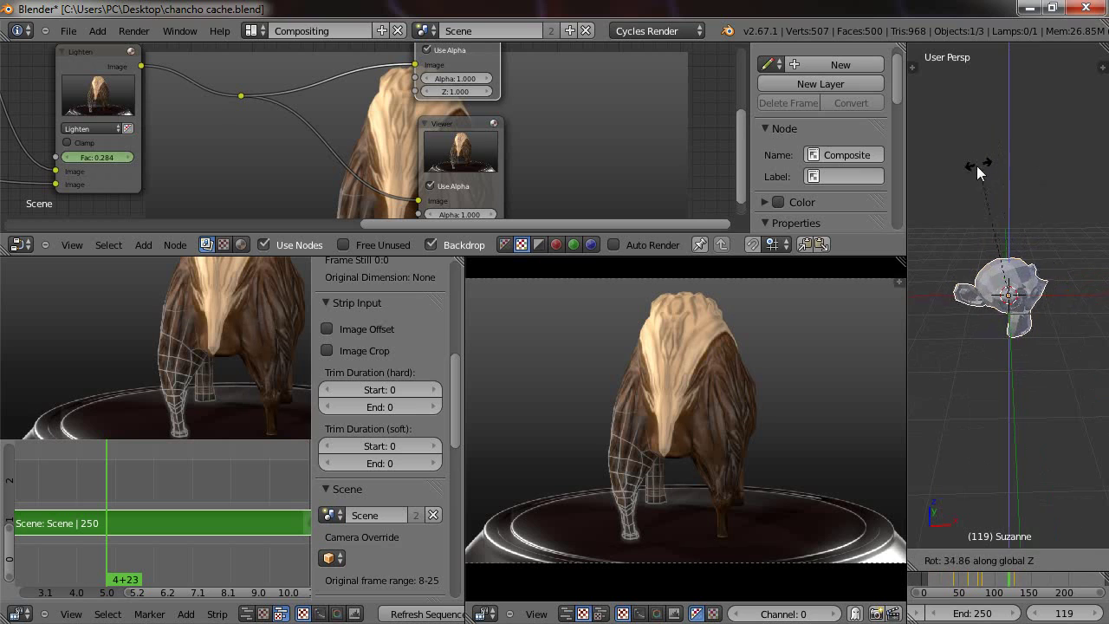
left_click(1062, 193)
Look through the camera in the 3D view with the tool shelf hidden, and move the camera to frame the monkey head larger.
key("t")
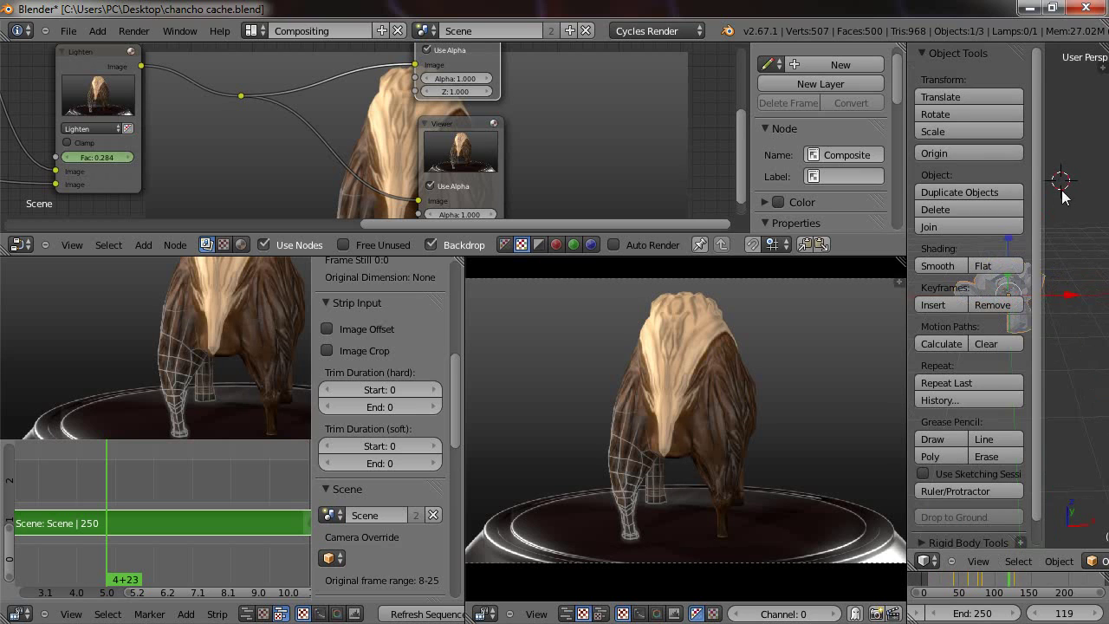
key("KP_0")
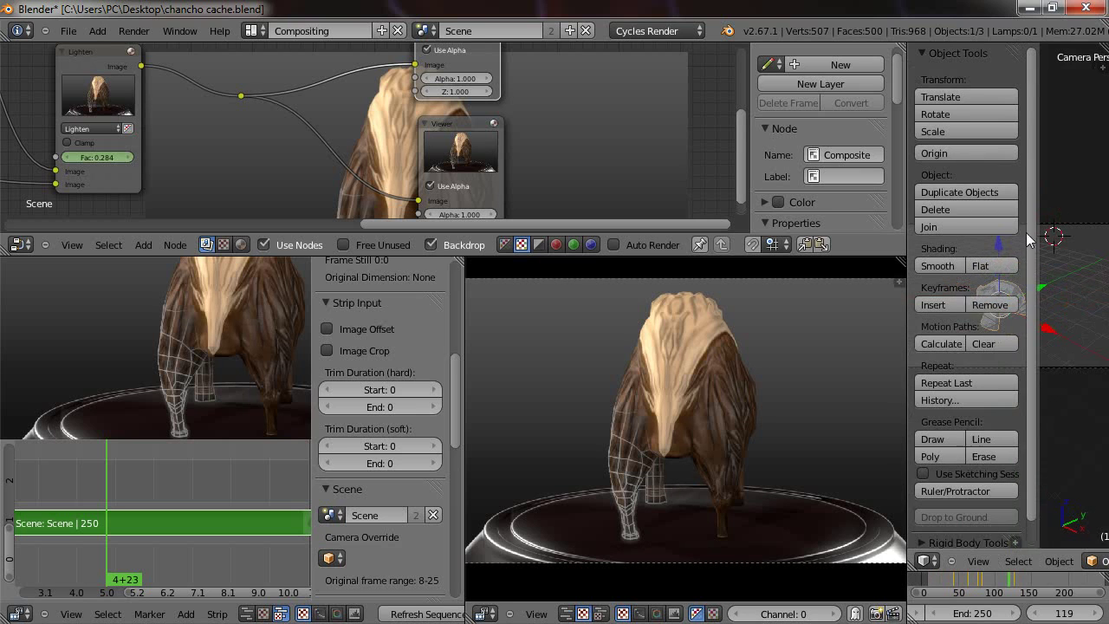
key("t")
key("KP_0")
key("KP_0")
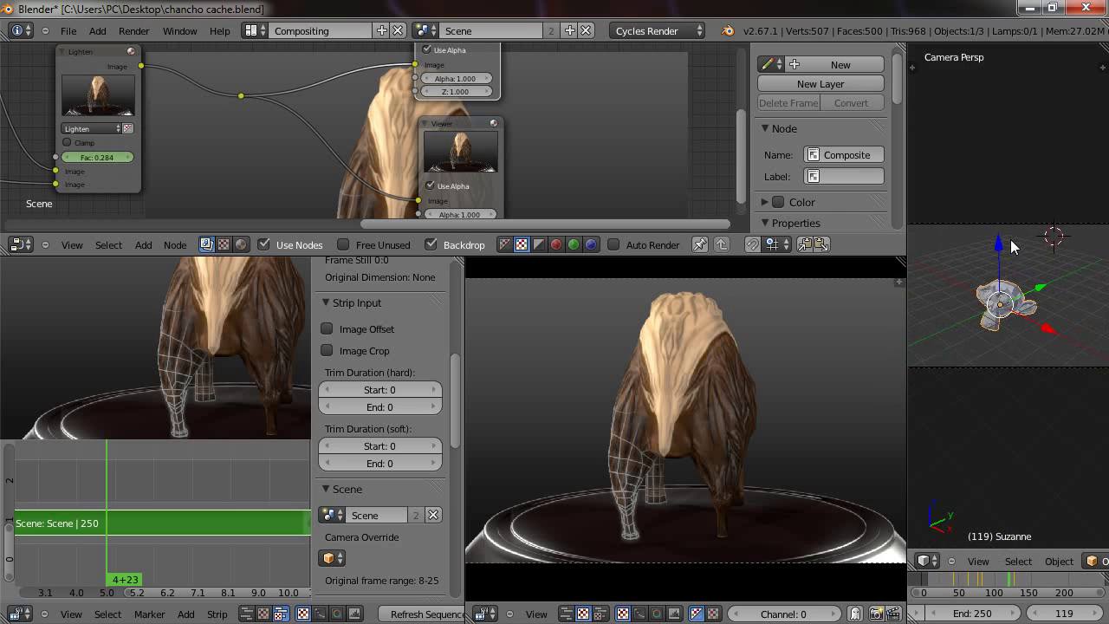
right_click(985, 367)
key("g")
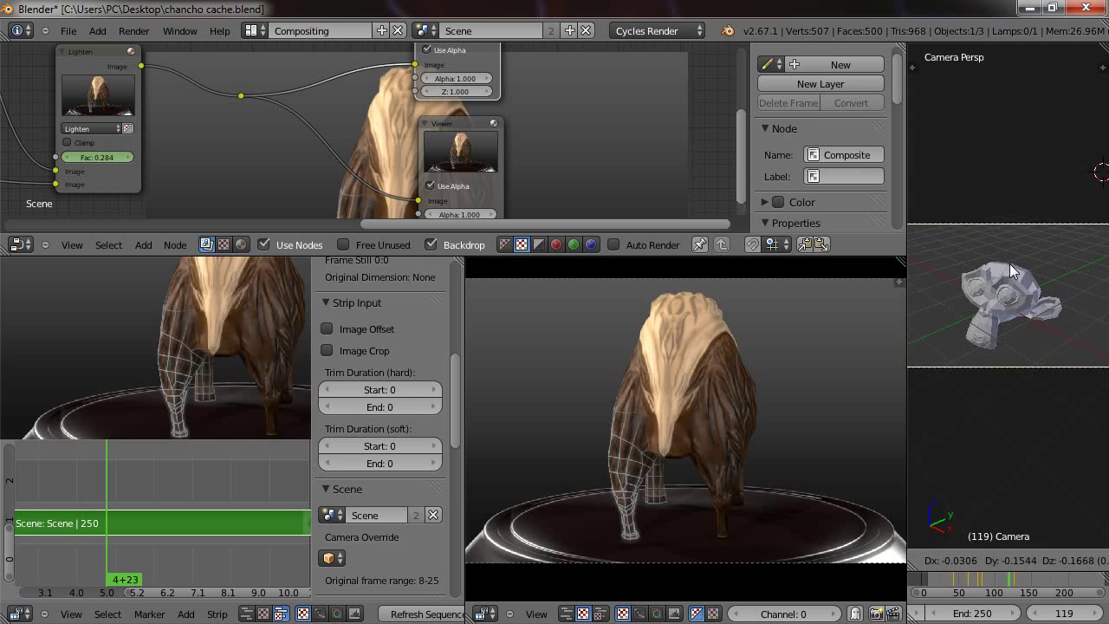
left_click(992, 270)
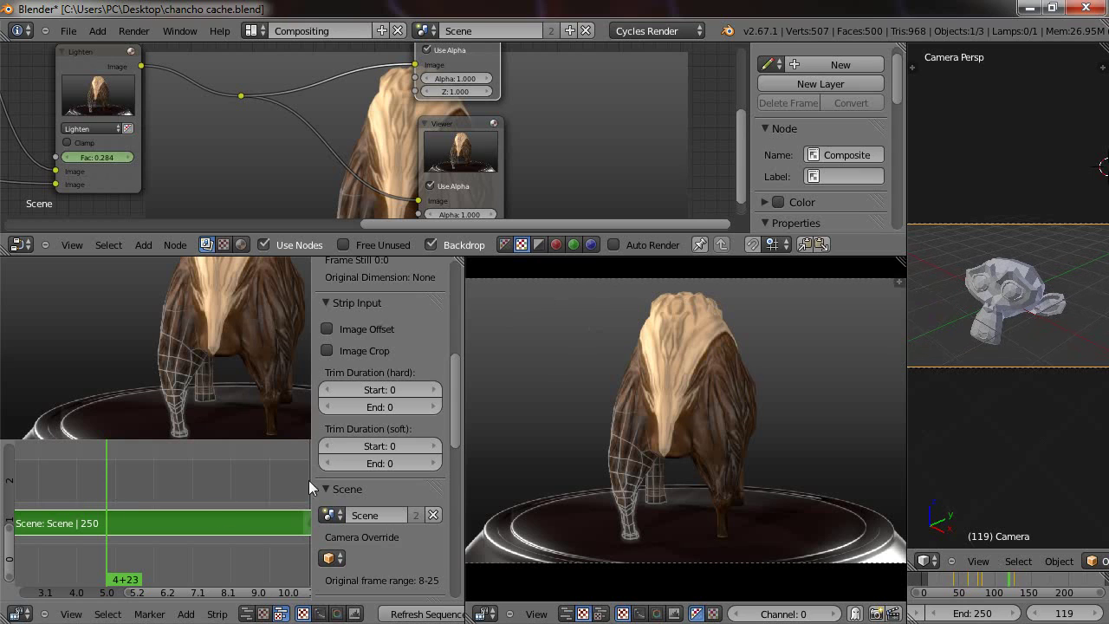
Examine the scene strip's properties, from the filter and proxy options to the Scene Preview/Render and view settings.
scroll(359, 411, "down", 5)
middle_click_drag(151, 500, 207, 500)
mouse_move(145, 501)
middle_mouse_down()
mouse_move(279, 505)
mouse_move(195, 504)
mouse_move(213, 488)
mouse_move(146, 498)
middle_mouse_up()
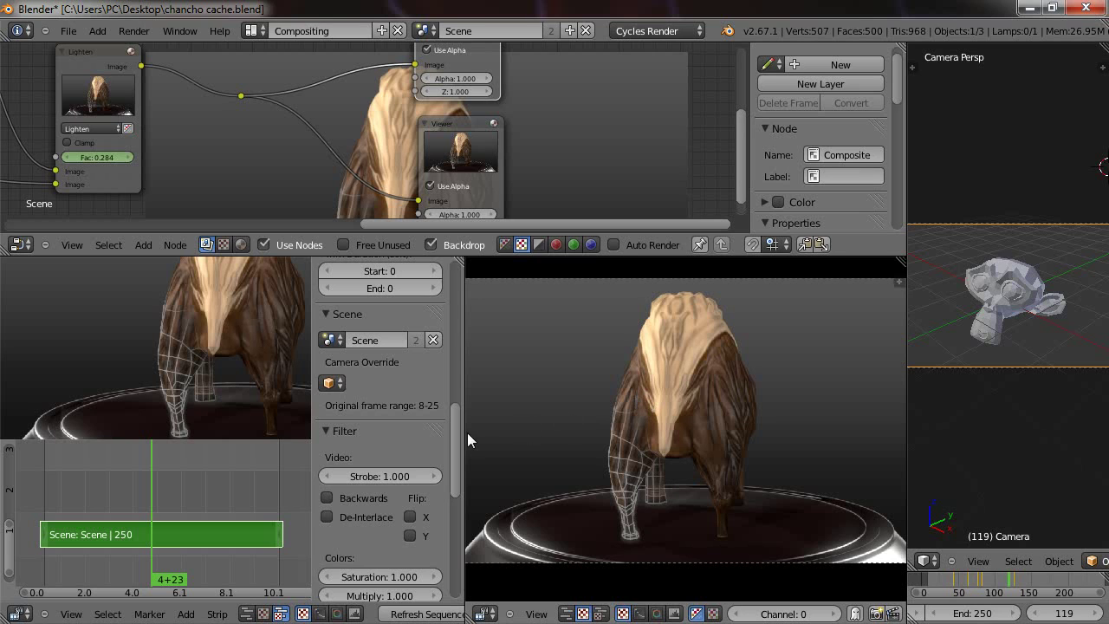
scroll(376, 450, "down", 3)
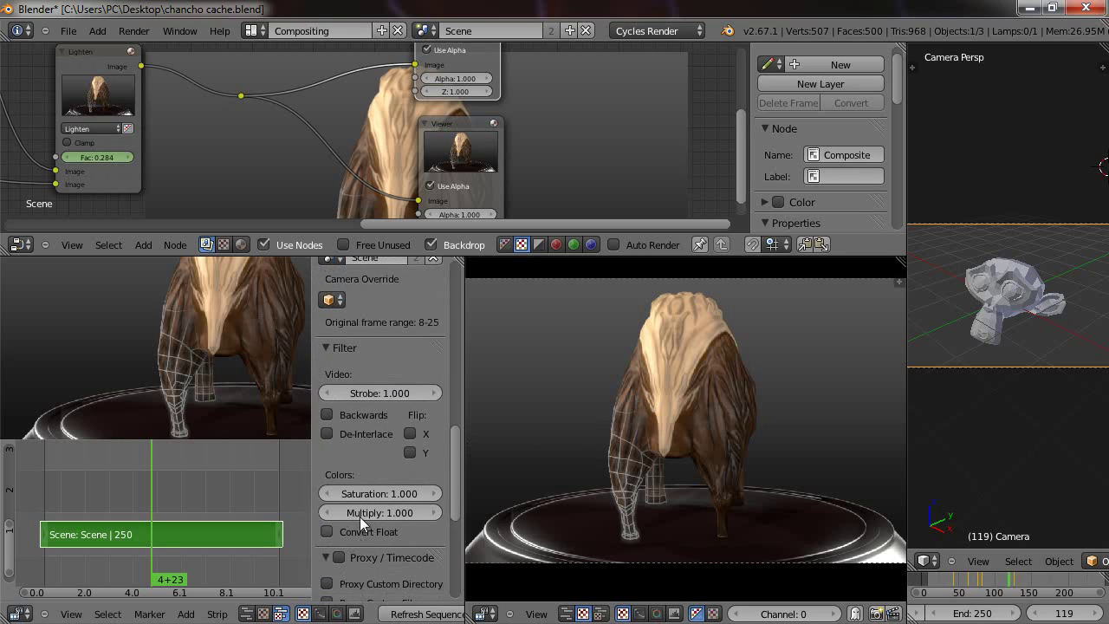
scroll(359, 516, "down", 5)
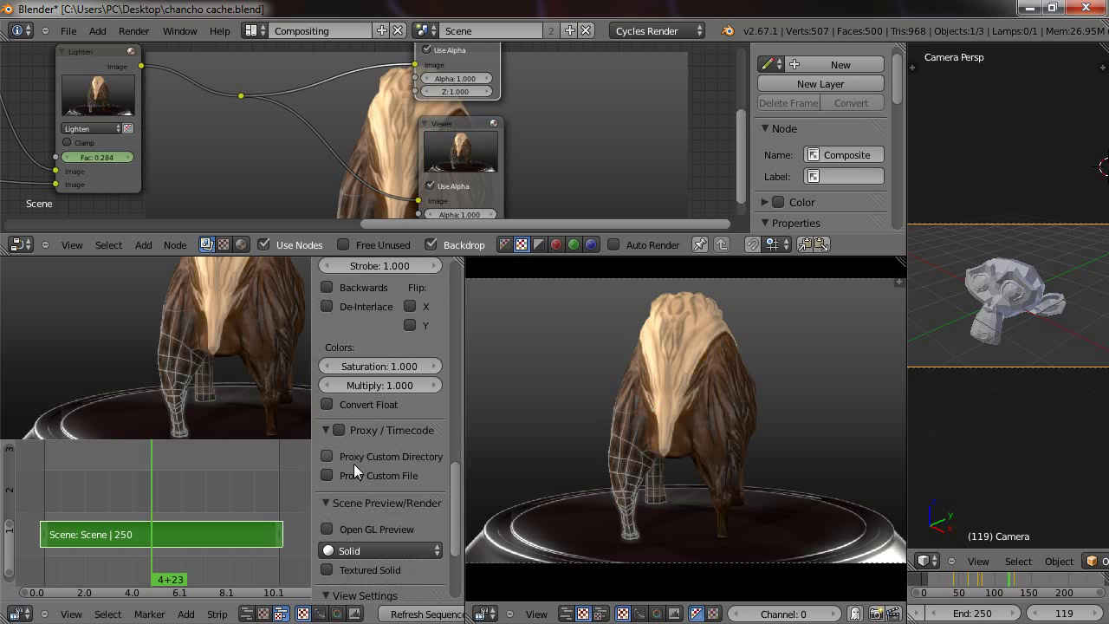
scroll(351, 485, "down", 3)
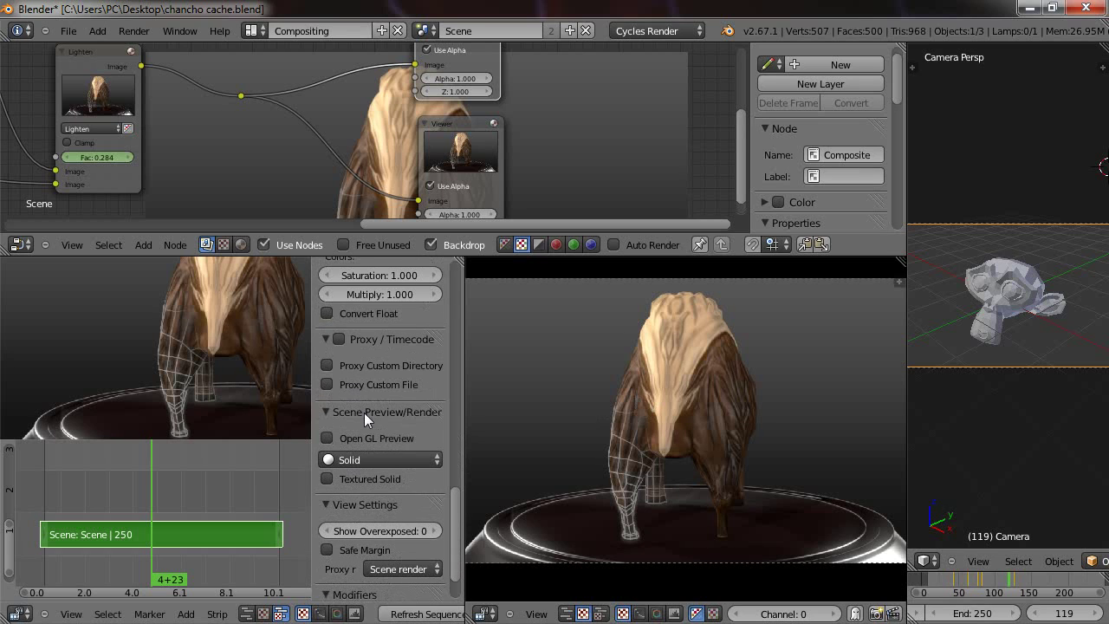
scroll(378, 379, "down", 1)
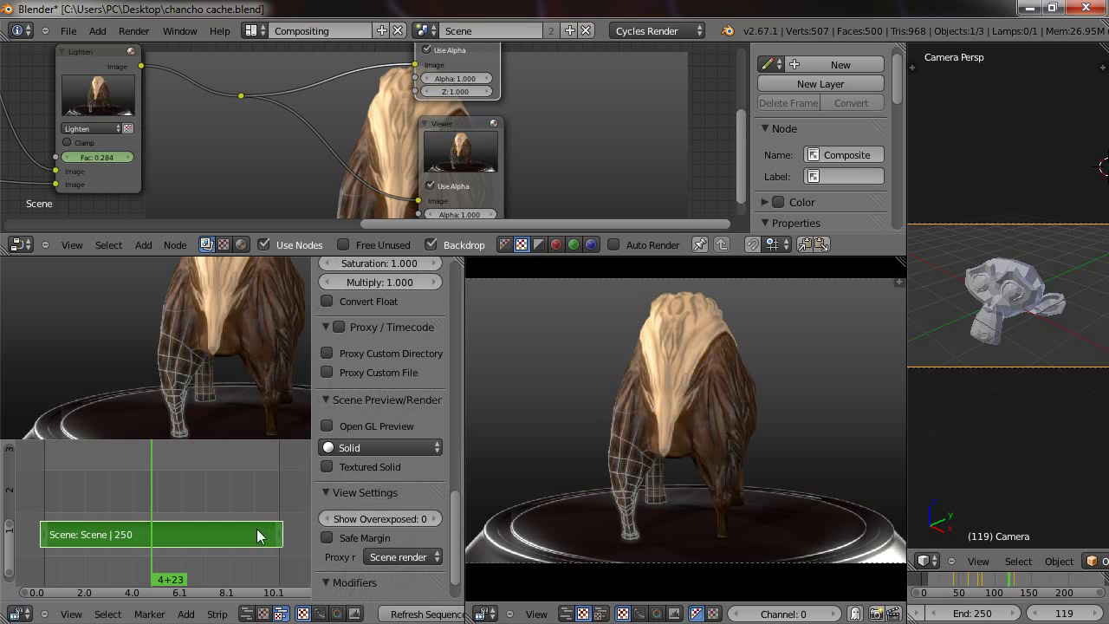
scroll(353, 414, "up", 15)
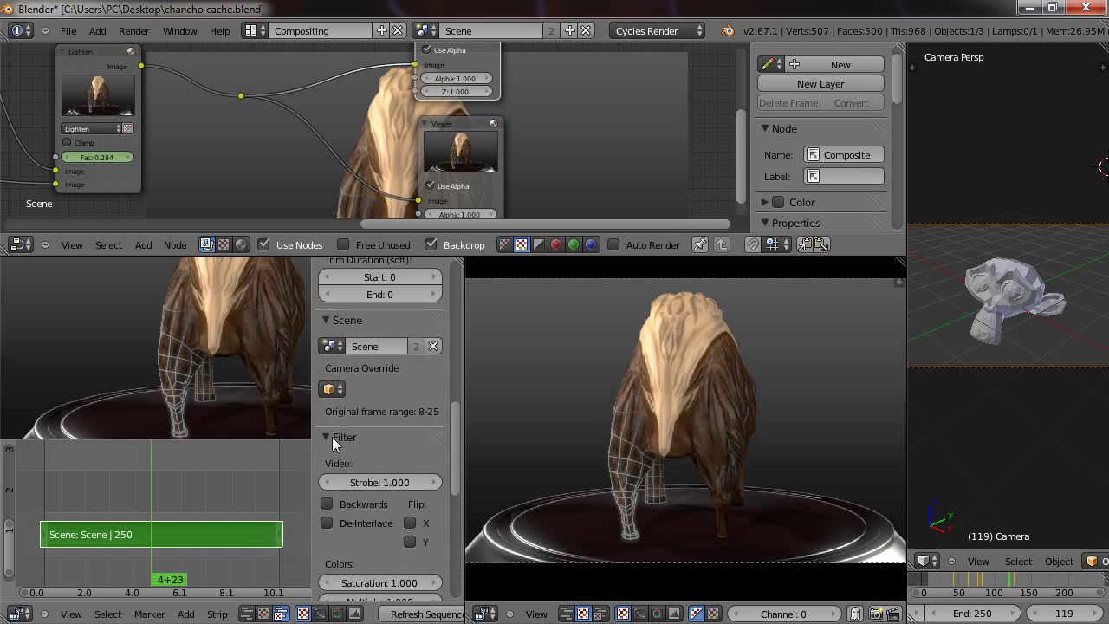
scroll(340, 537, "up", 5)
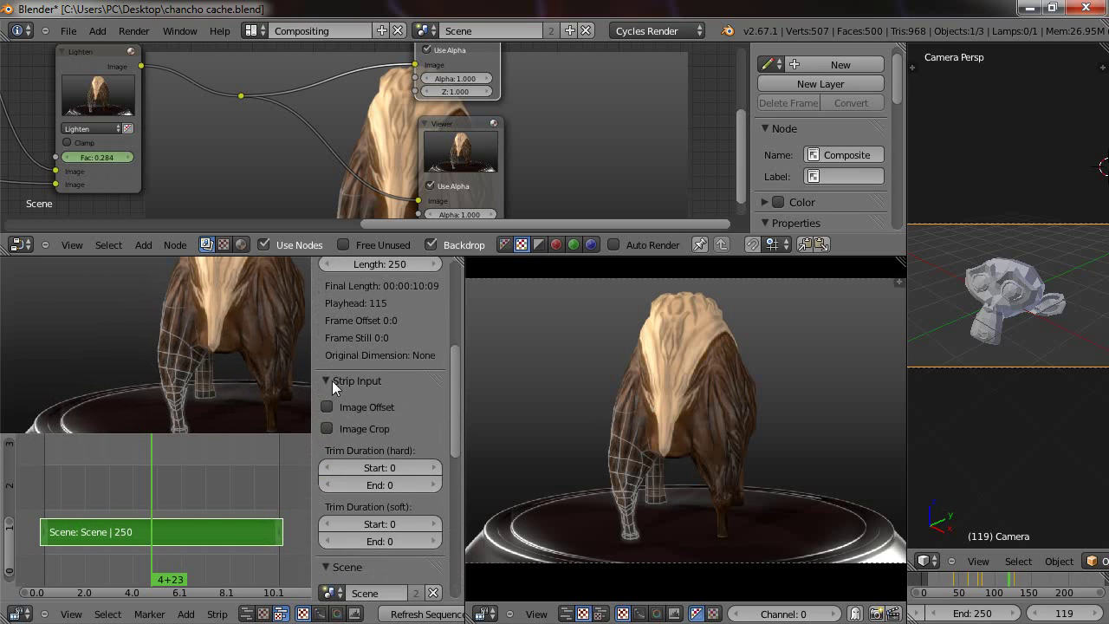
Collapse the strip's Edit Strip, Strip Input, Filter, Proxy/Timecode, View Settings and Modifiers sections, keeping Scene and Scene Preview/Render expanded.
left_click(332, 380)
scroll(335, 393, "up", 2)
left_click(331, 320)
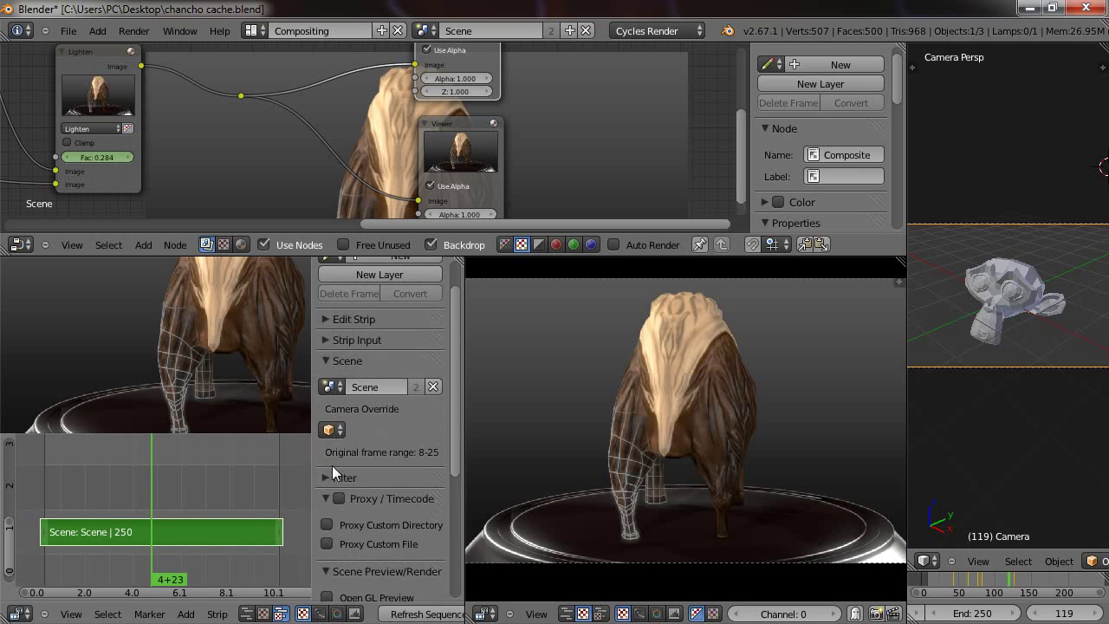
scroll(334, 405, "down", 5)
scroll(331, 391, "down", 2)
left_click(336, 449)
left_click(334, 467)
scroll(344, 399, "up", 3)
left_click(323, 371)
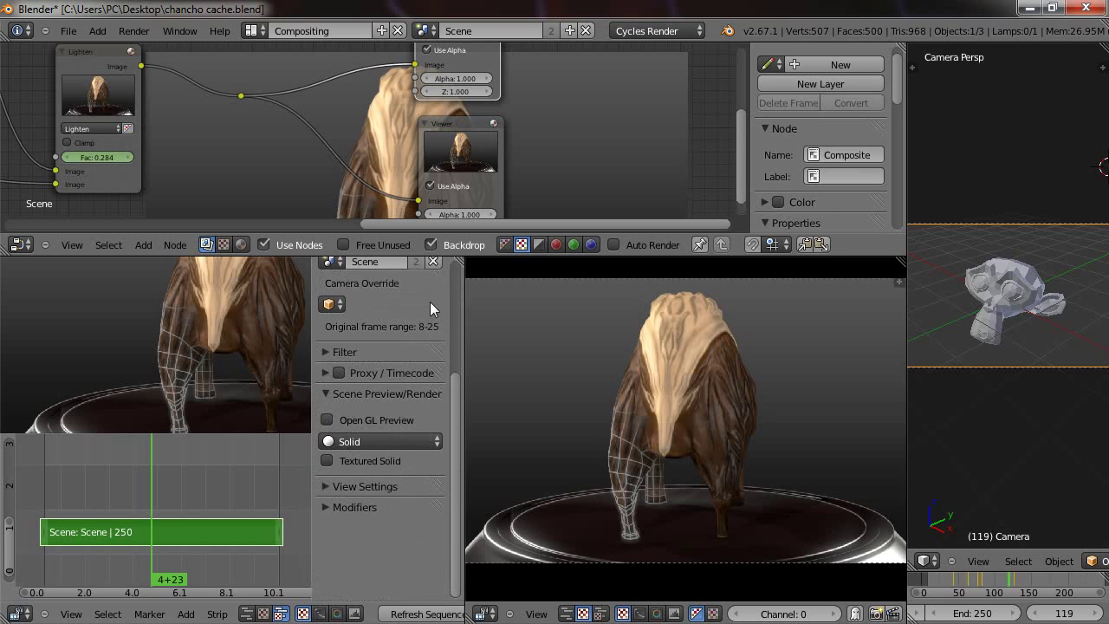
Move the Composite node farther away from the Lighten and Viewer nodes while reviewing the node chain that feeds it.
middle_click_drag(304, 80, 272, 188)
left_click_drag(400, 126, 498, 113)
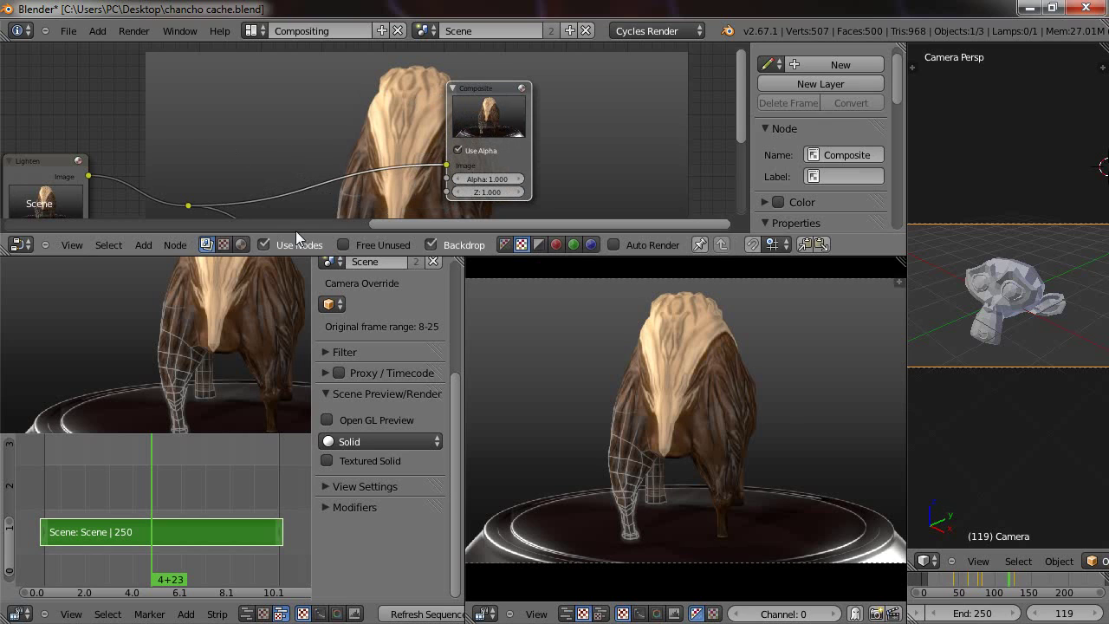
middle_click_drag(286, 189, 341, 153)
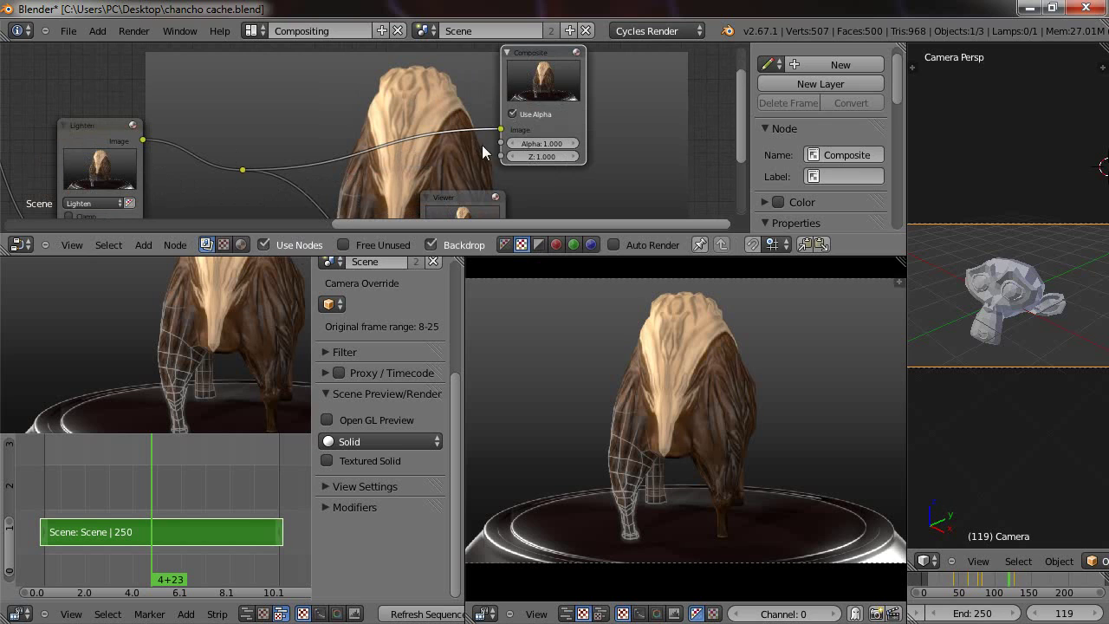
middle_click_drag(387, 160, 531, 140)
middle_click_drag(379, 141, 494, 146)
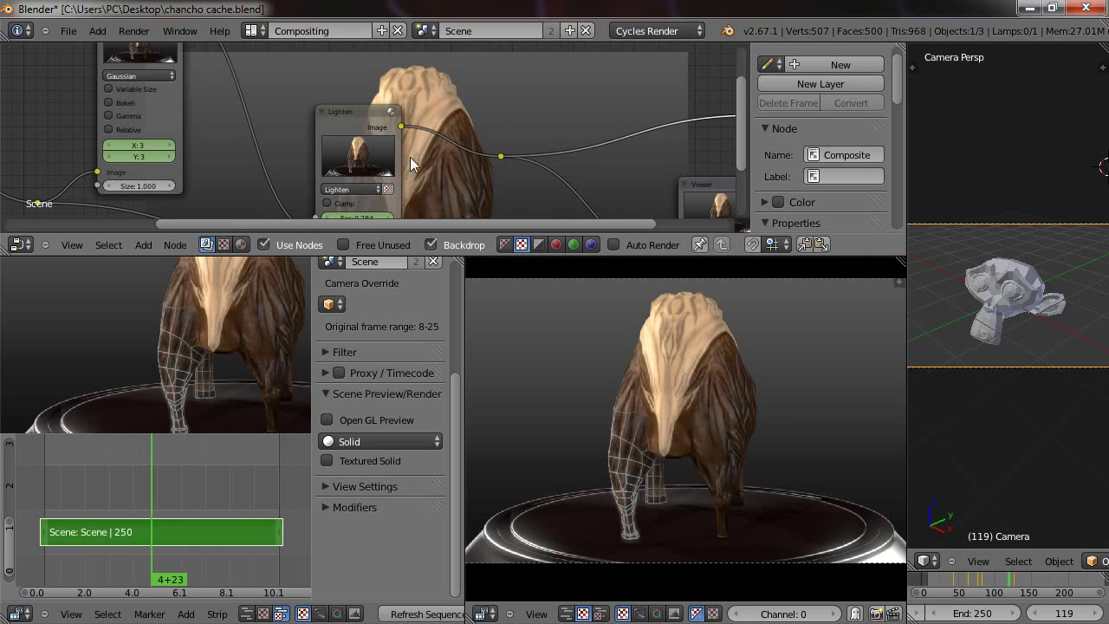
middle_click_drag(406, 162, 192, 171)
middle_click_drag(377, 208, 251, 212)
left_click_drag(444, 119, 482, 120)
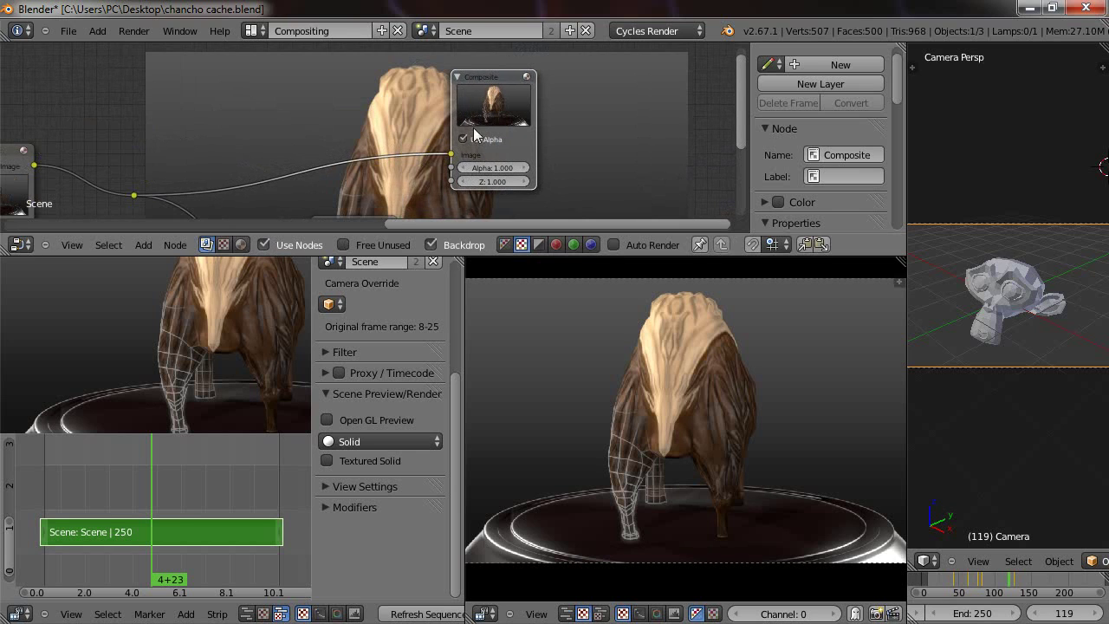
middle_click_drag(510, 92, 511, 86)
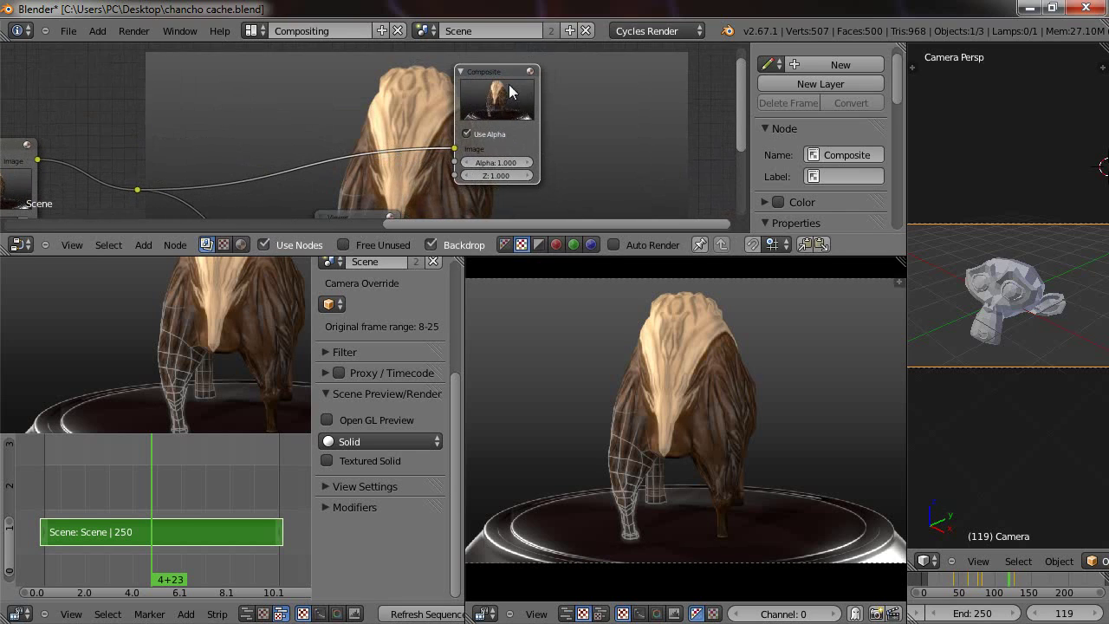
middle_click_drag(388, 115, 371, 117)
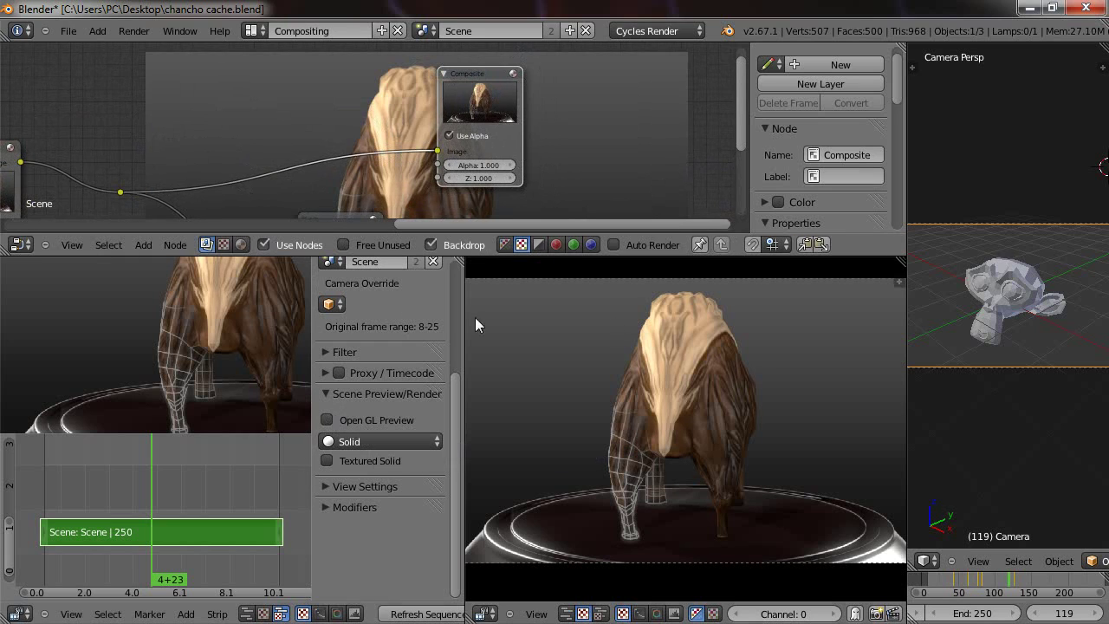
Zoom out the separate sequencer preview, enable Open GL Preview for the scene strip and slightly widen the strip properties sidebar.
scroll(635, 357, "down", 3)
scroll(634, 395, "down", 1)
scroll(590, 382, "up", 4)
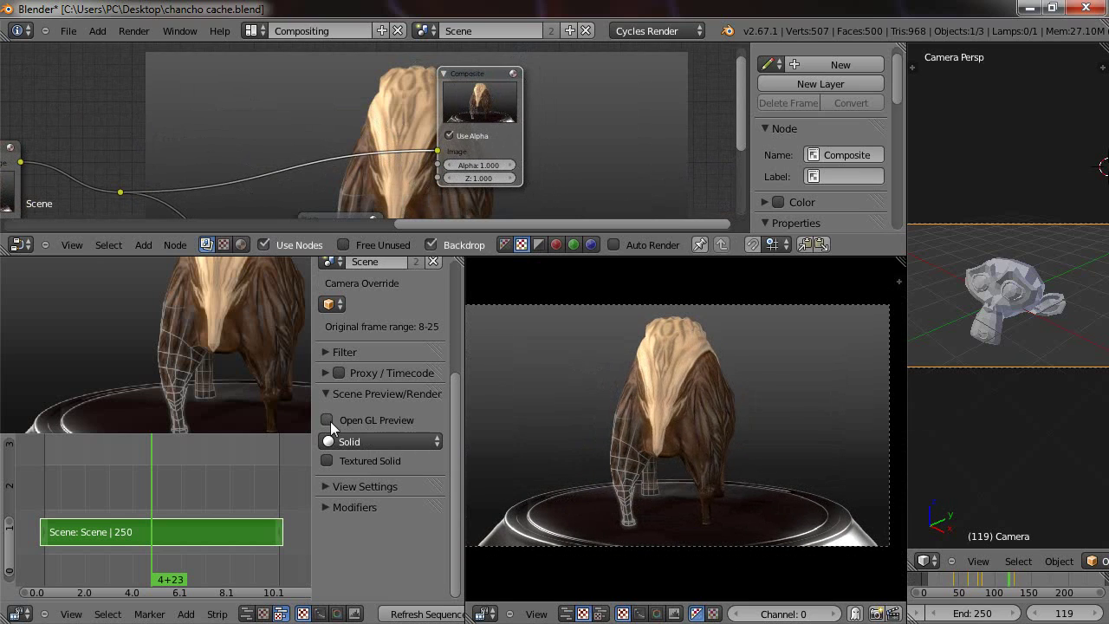
left_click(329, 420)
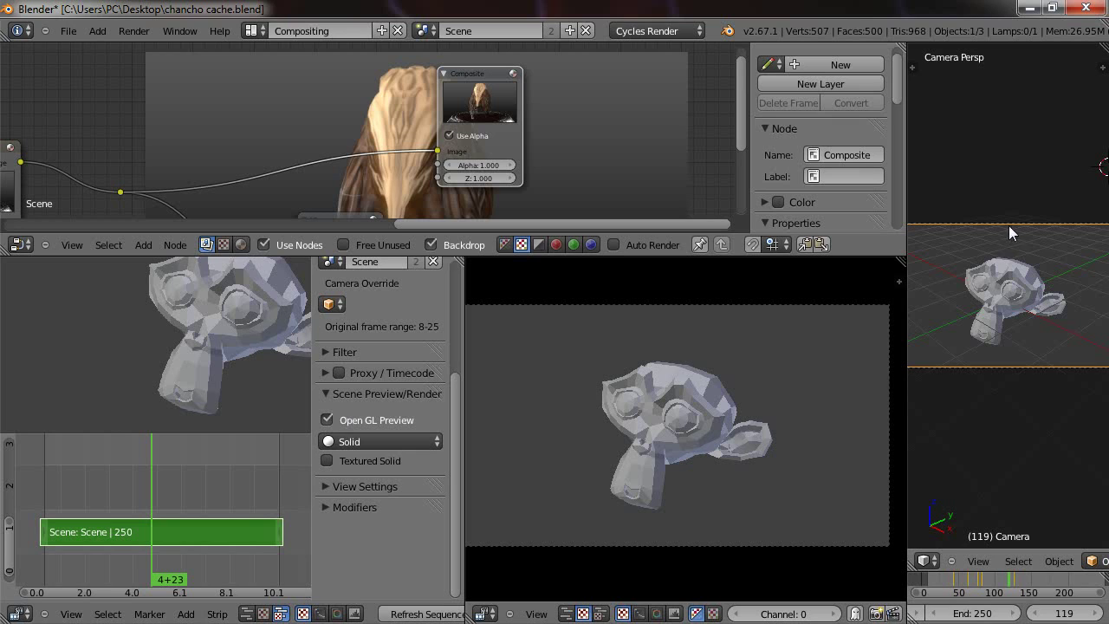
left_click_drag(313, 419, 292, 411)
mouse_move(257, 461)
middle_mouse_down()
mouse_move(226, 451)
mouse_move(224, 430)
middle_mouse_up()
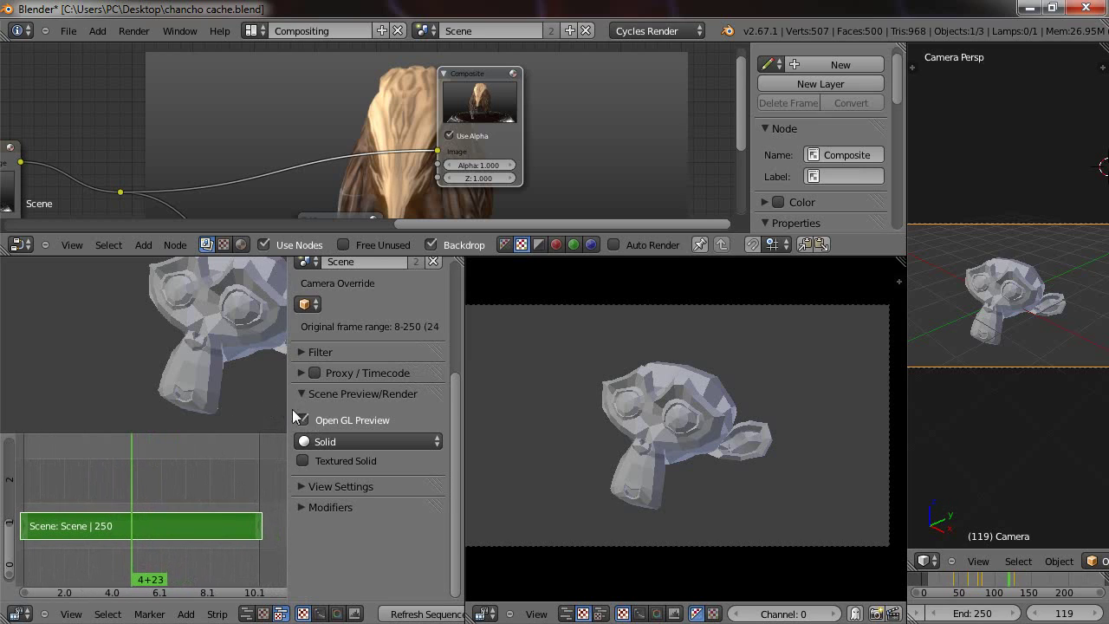
Hide and restore the strip properties sidebar, and narrow it so that more of the scene strip and preview shows.
middle_click_drag(230, 473, 241, 476)
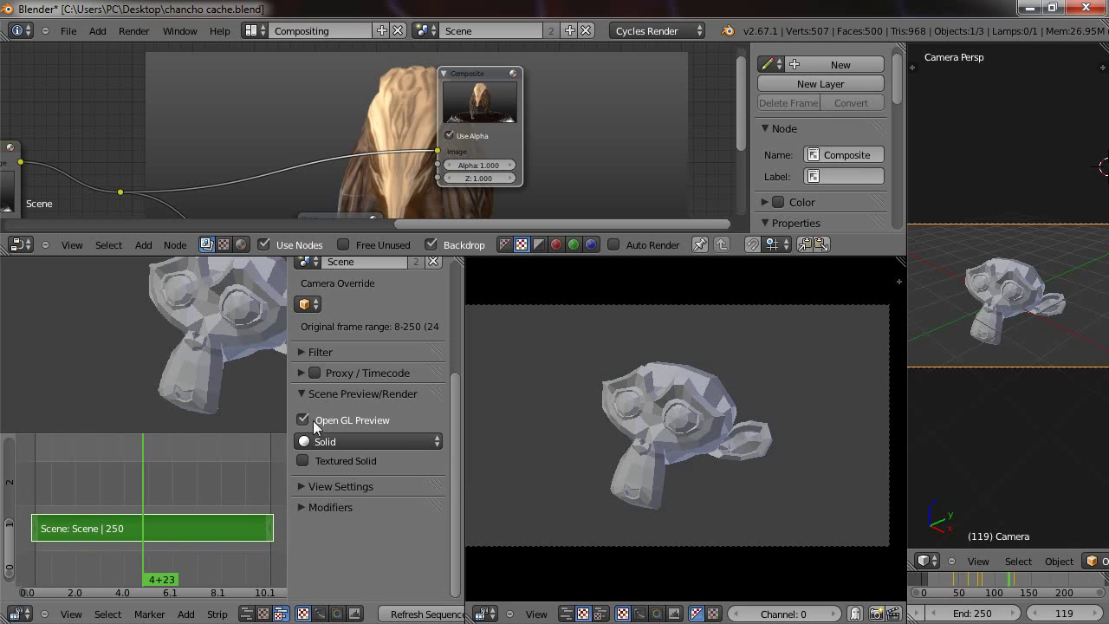
left_click_drag(288, 428, 423, 448)
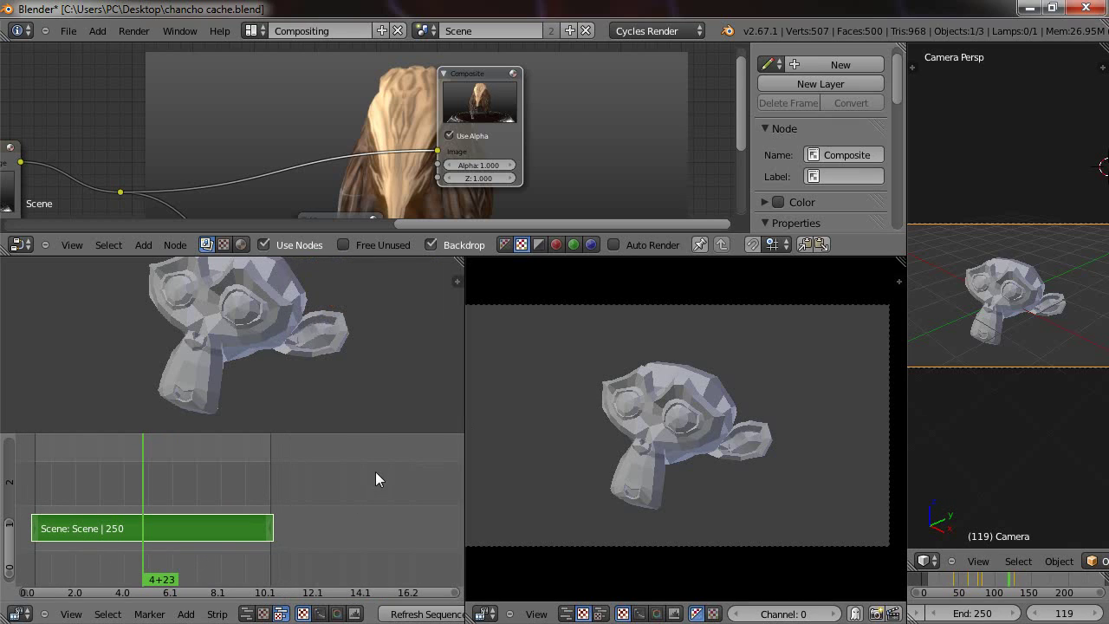
left_click(458, 278)
left_click(241, 420)
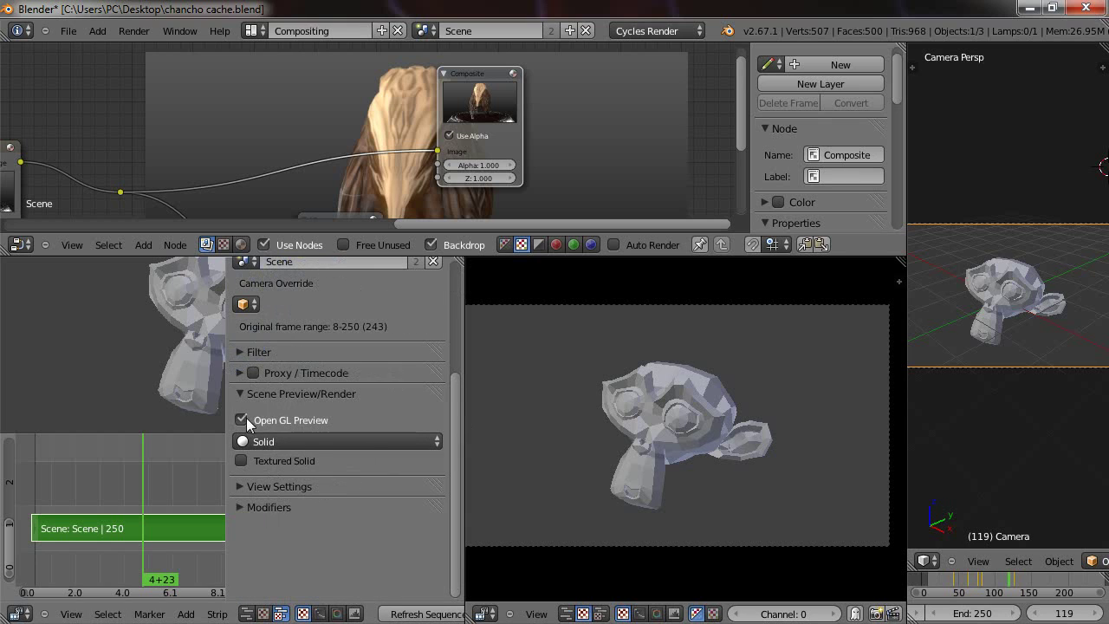
left_click_drag(234, 417, 334, 423)
Toggle the scene strip's Open GL Preview repeatedly to compare the Suzanne viewport preview with the composite, leaving it disabled.
left_click(335, 422)
left_click(335, 422)
left_click(335, 422)
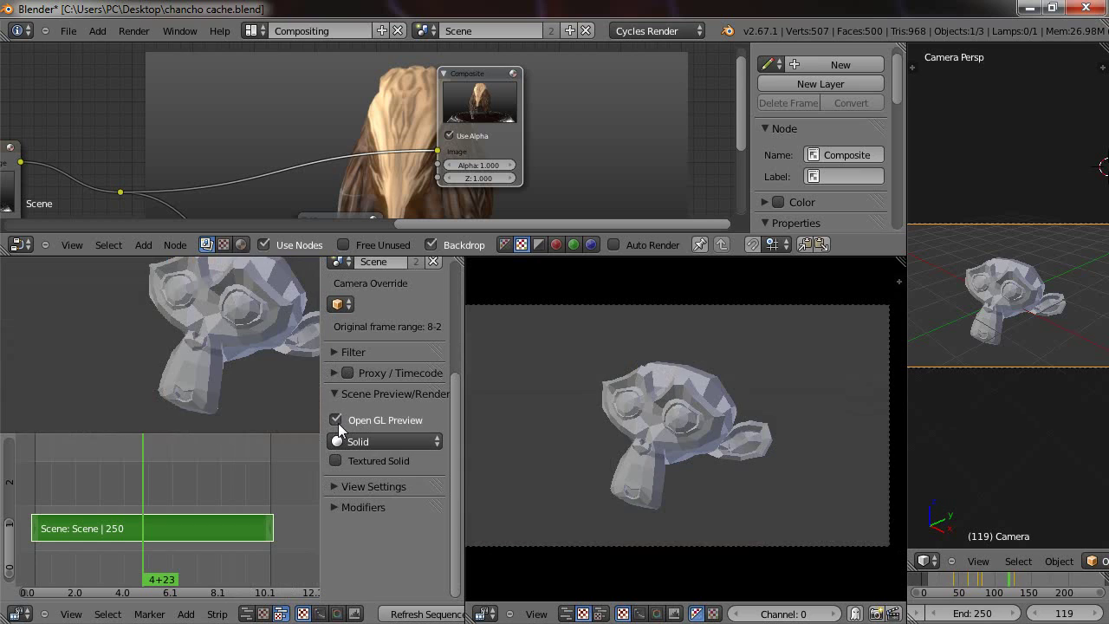
left_click(336, 422)
left_click(335, 422)
left_click(336, 421)
left_click(336, 421)
left_click(336, 422)
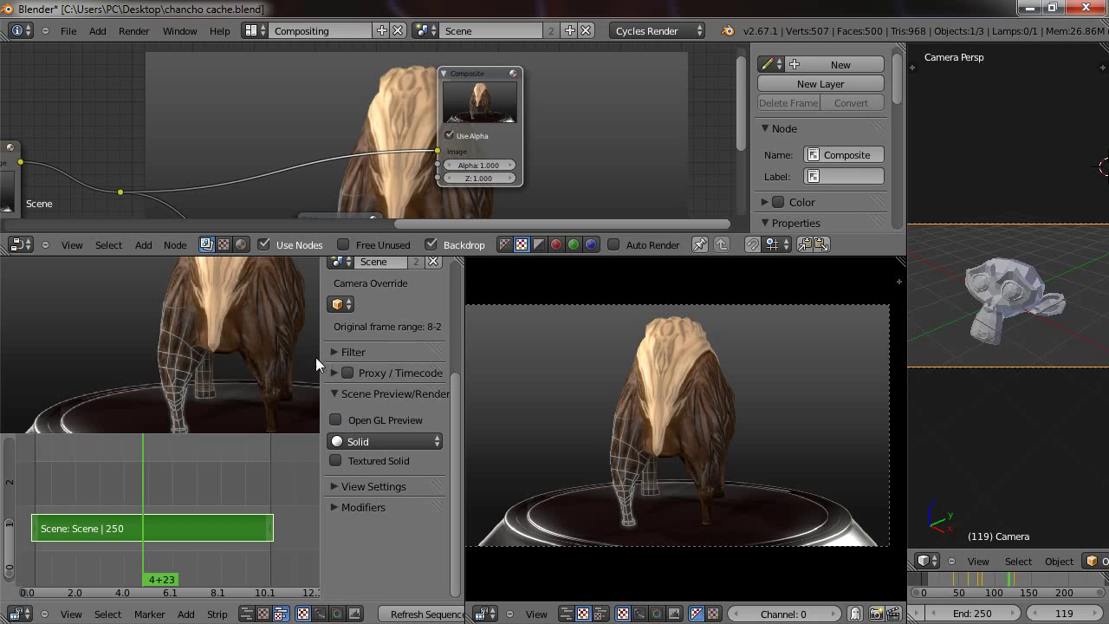
Enlarge the combined editor's preview, change that editor to the sequencer-only view and review the strip properties offered there.
left_click_drag(272, 435, 286, 474)
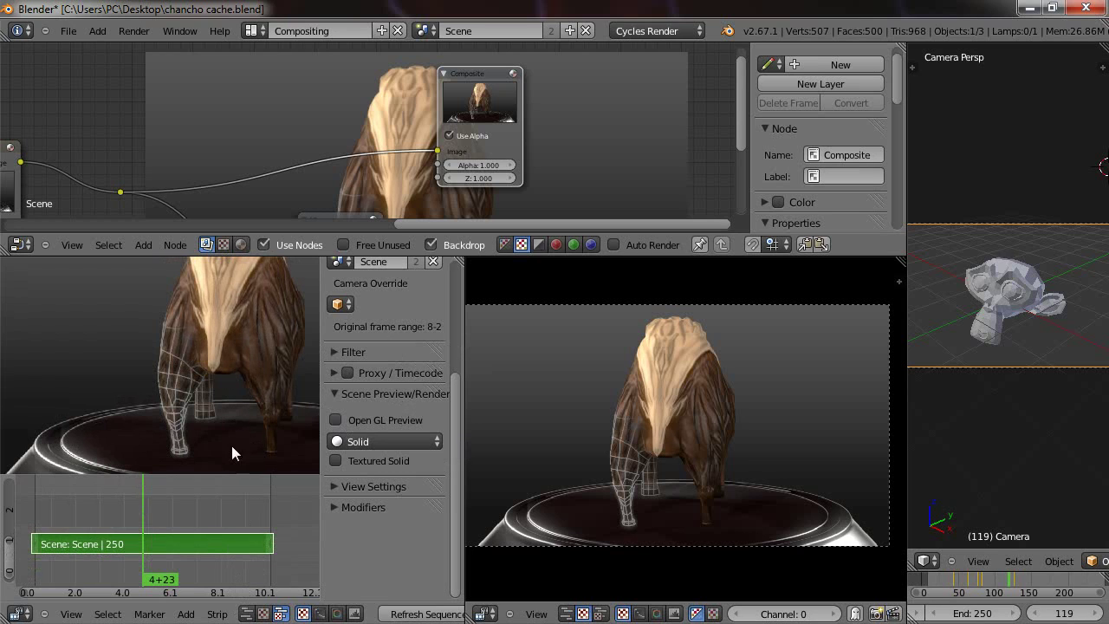
left_click(246, 613)
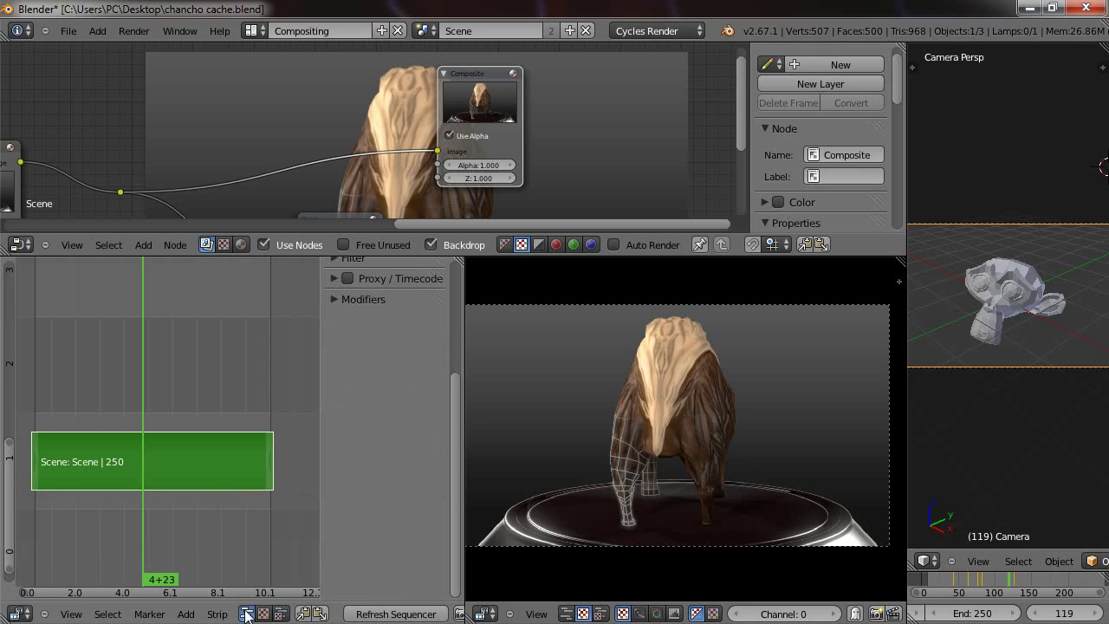
scroll(335, 475, "up", 3)
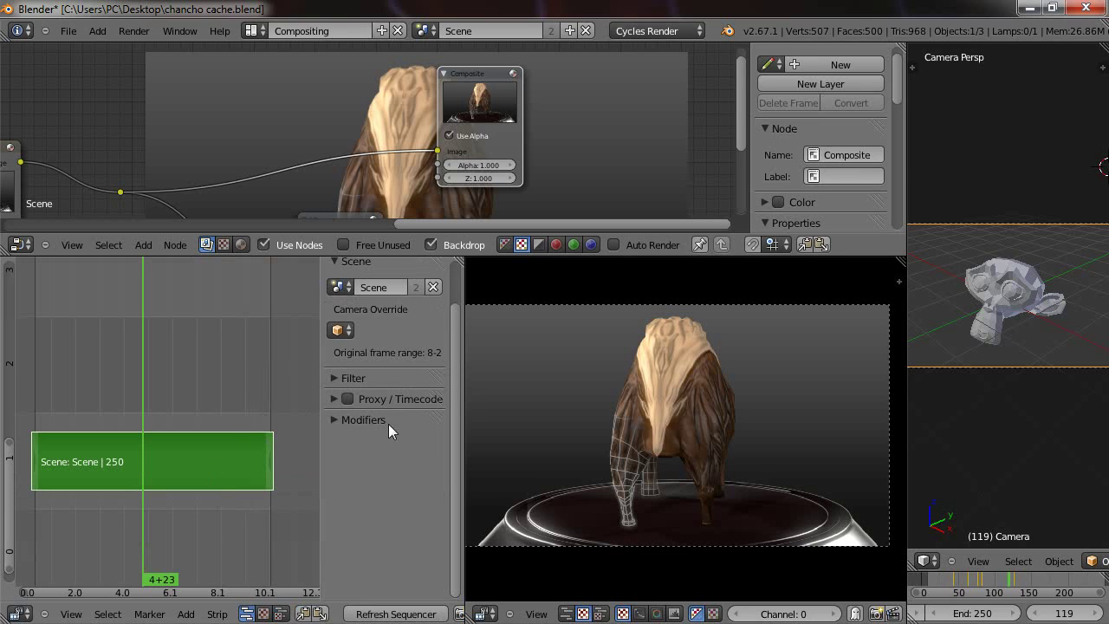
scroll(388, 424, "up", 2)
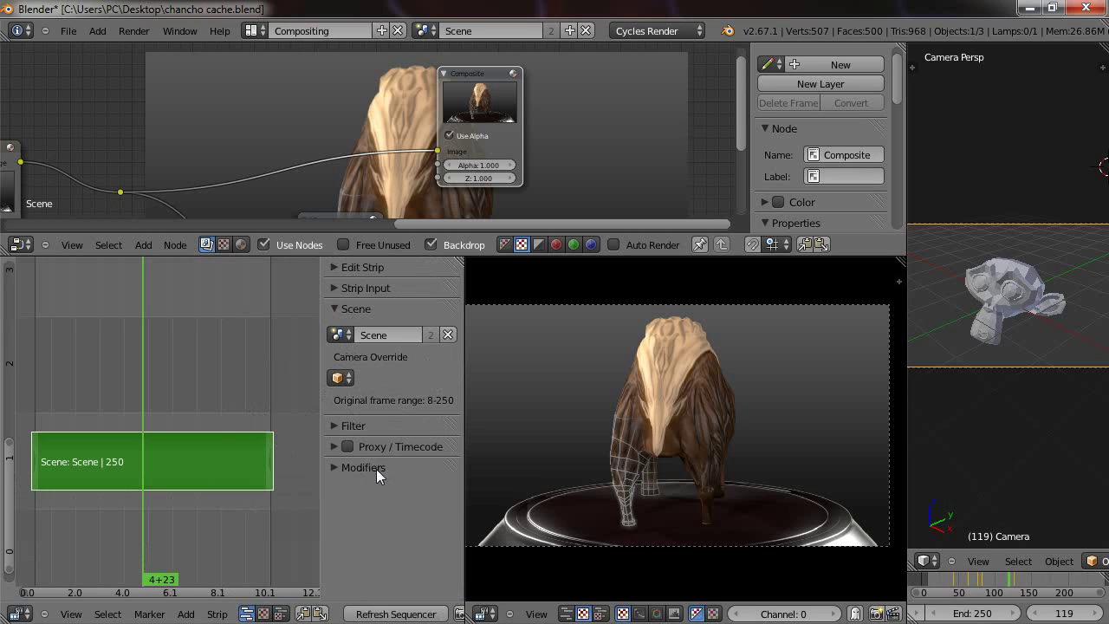
middle_click_drag(250, 313, 262, 334)
middle_click_drag(208, 366, 210, 397)
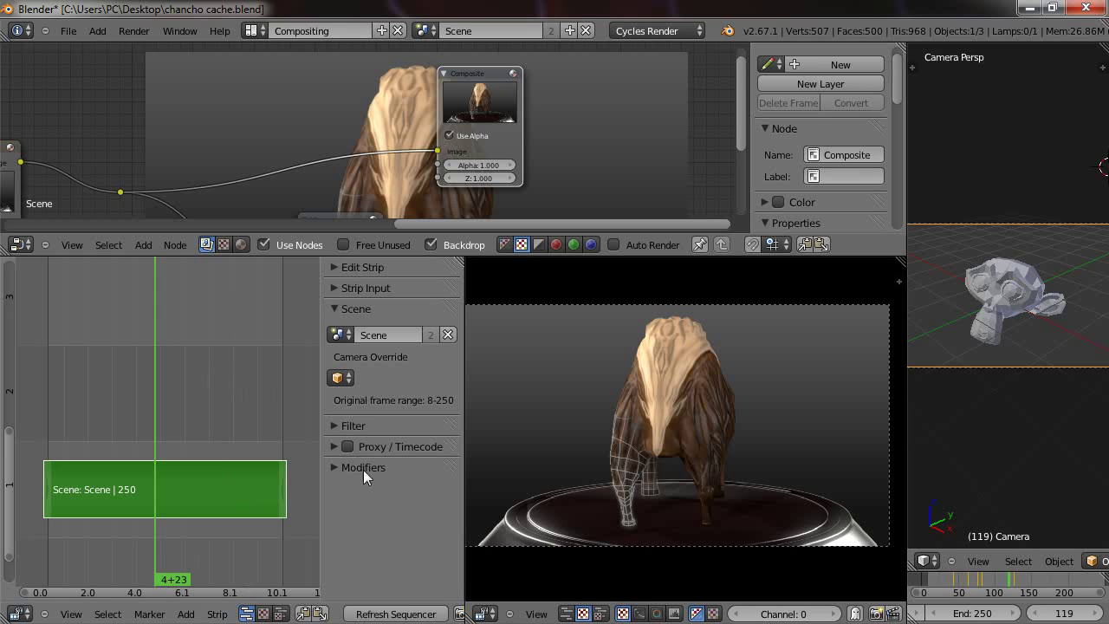
Show the properties sidebar in the separate sequencer preview and switch its Open GL Preview on and off again.
left_click(896, 282)
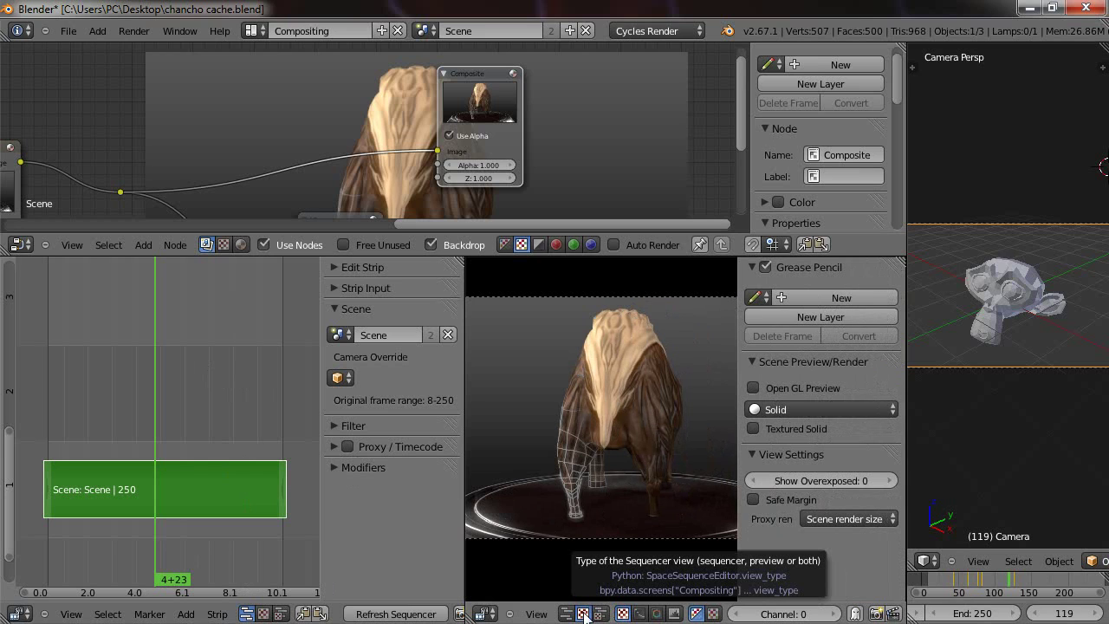
middle_click_drag(587, 387, 577, 399)
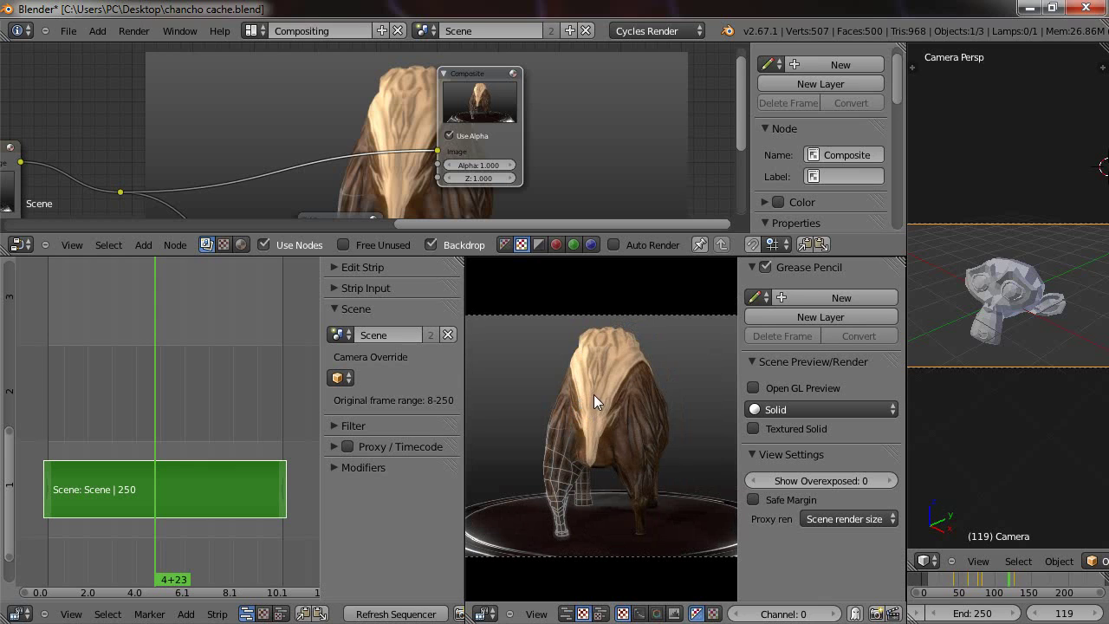
left_click(770, 387)
left_click(763, 388)
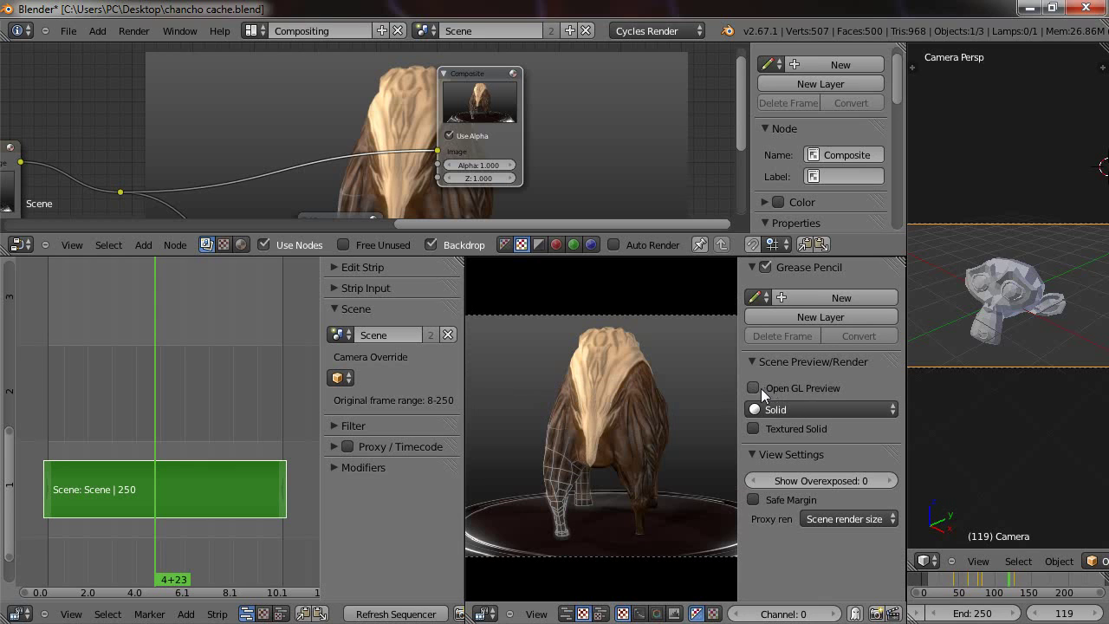
Return the strip editor to the combined sequencer and preview view, enlarge its strip area and reveal the Scene Preview/Render options.
left_click(280, 614)
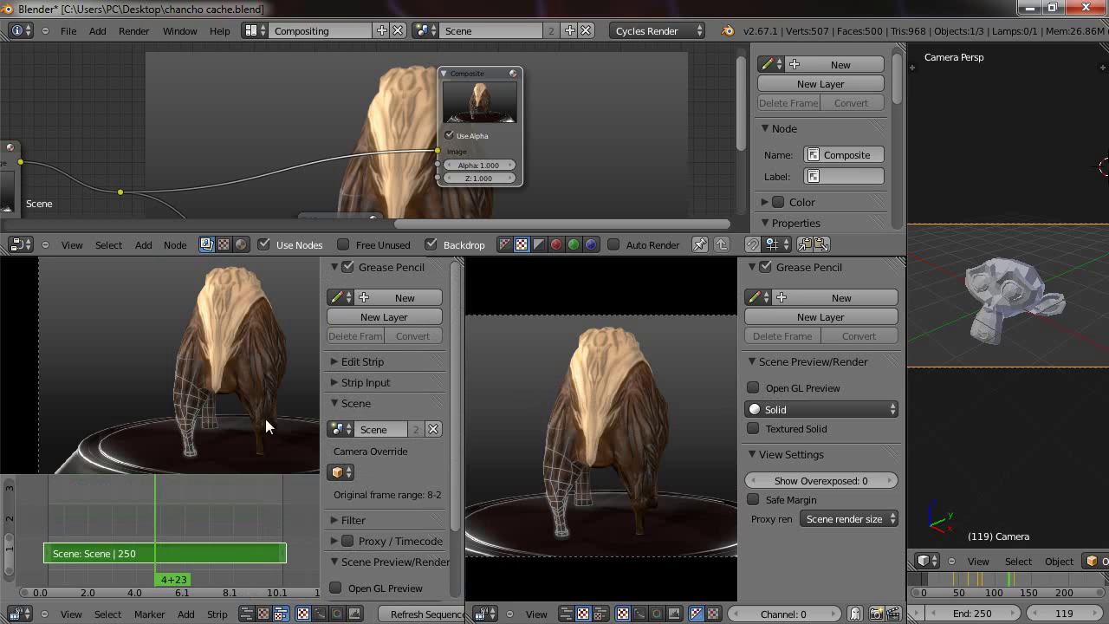
left_click_drag(263, 473, 285, 431)
scroll(358, 395, "down", 1)
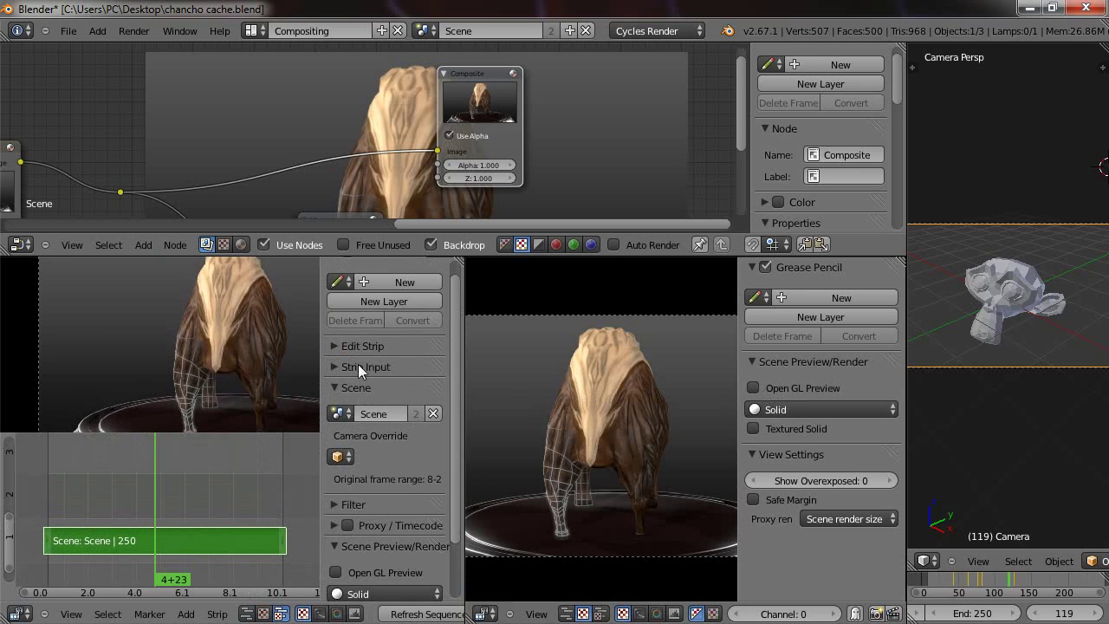
middle_click_drag(359, 368, 377, 299)
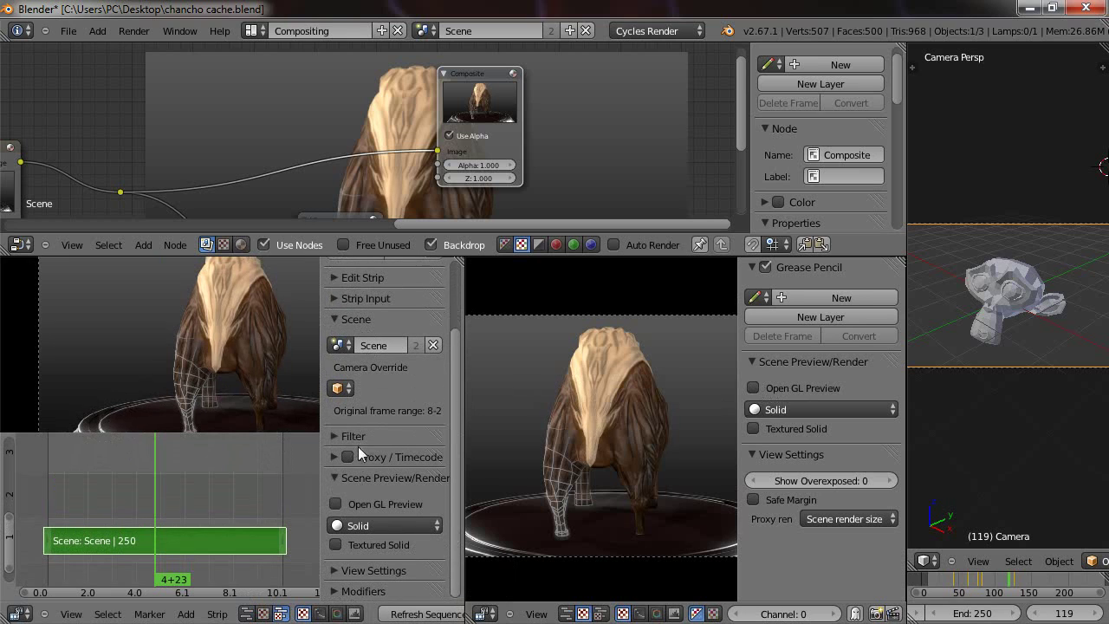
Enable Open GL Preview in the separate preview, then toggle it from the combined strip editor, leaving it disabled.
left_click(753, 388)
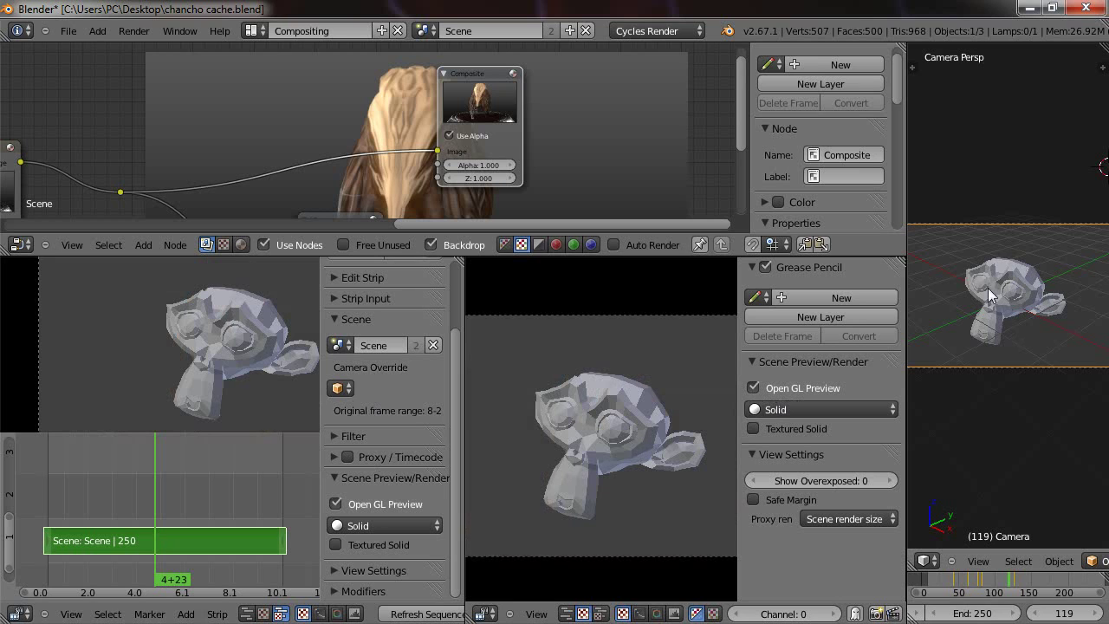
left_click(371, 503)
left_click(375, 504)
left_click(378, 506)
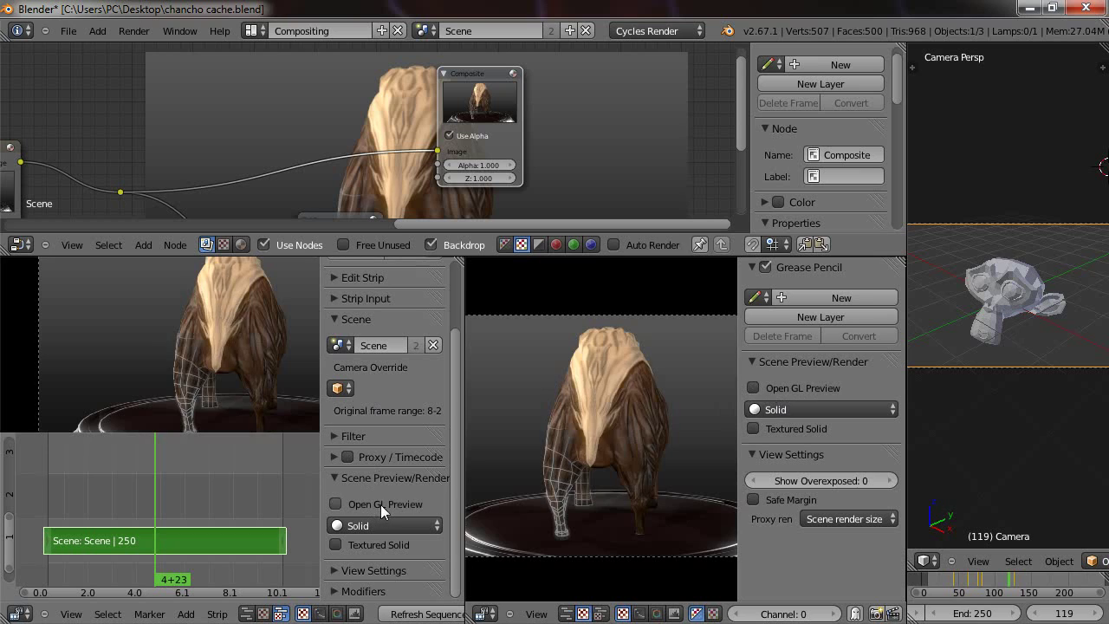
left_click(379, 503)
left_click(379, 504)
Change the strip editor to preview-only, then to sequencer-only, and compare the properties each view offers.
left_click(263, 613)
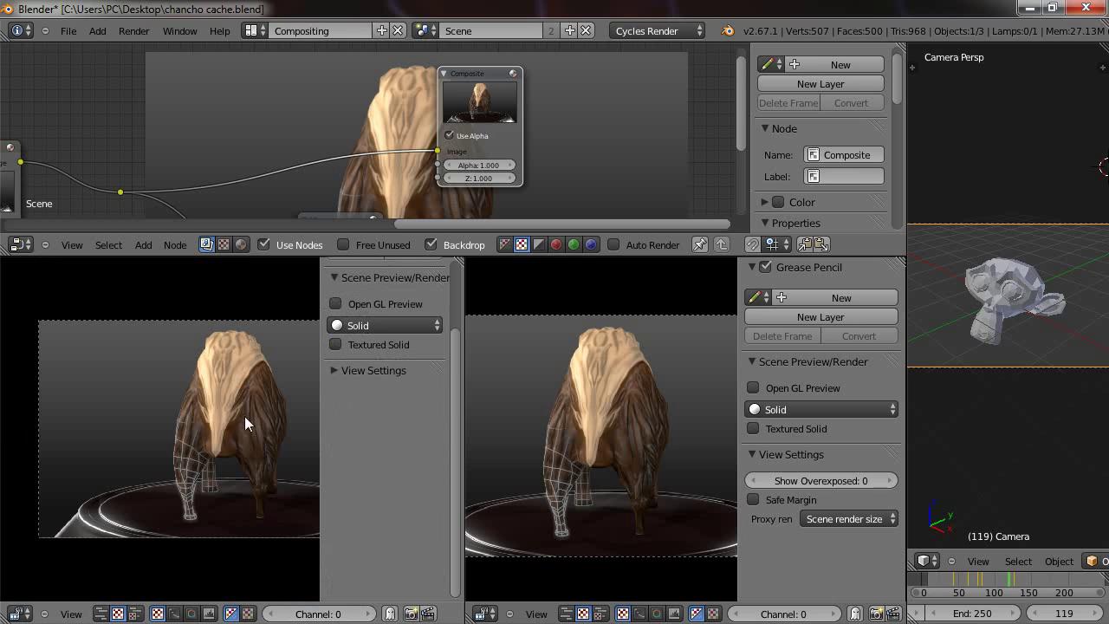
left_click(100, 613)
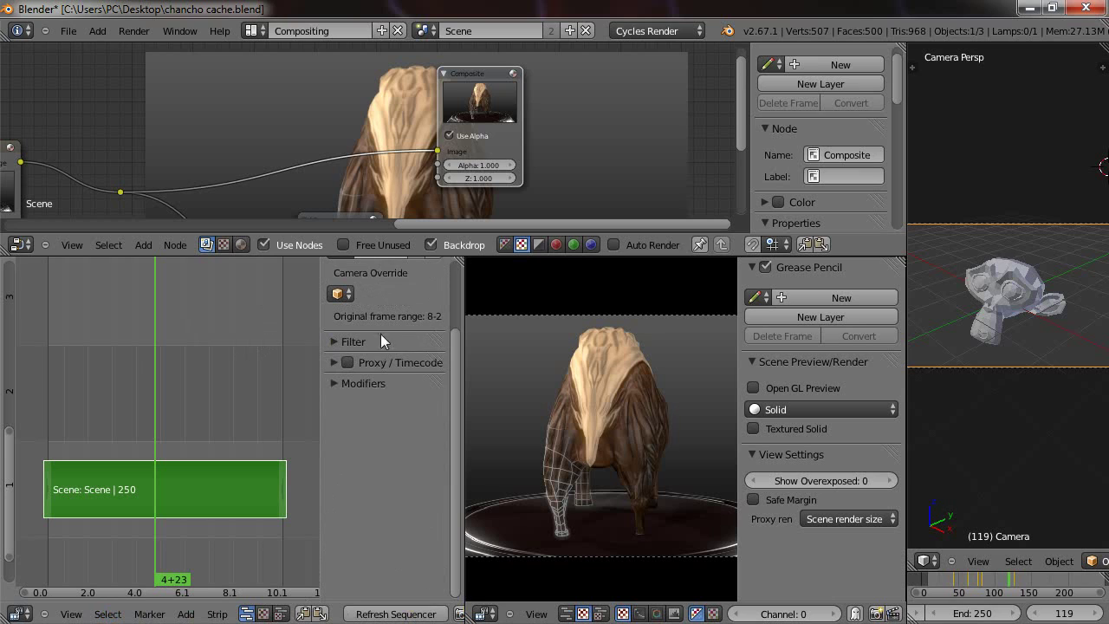
middle_click_drag(372, 351, 371, 437)
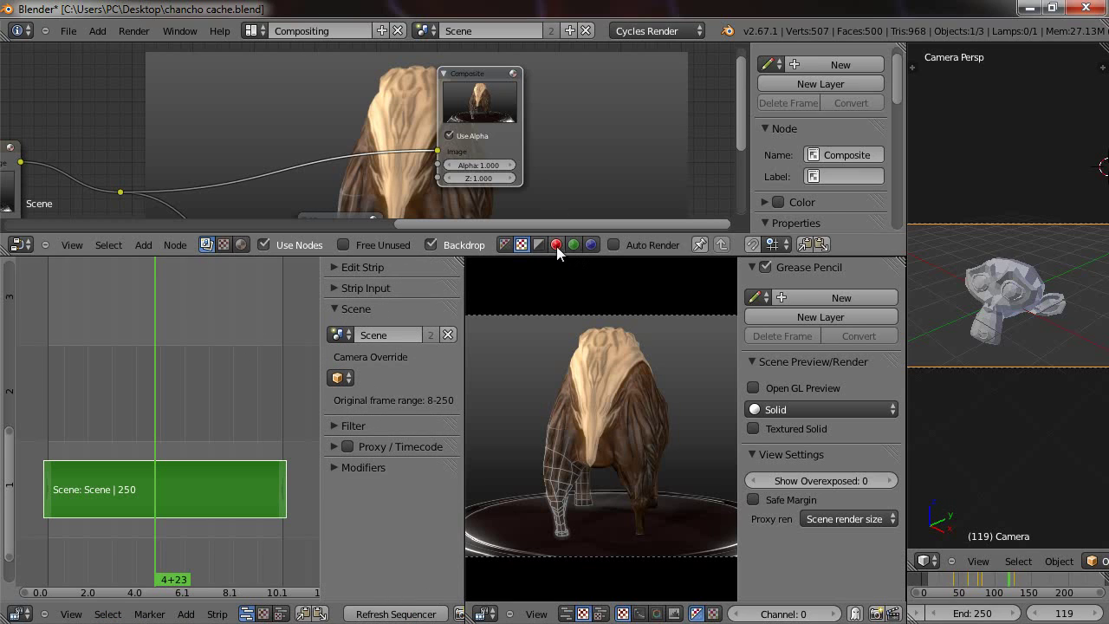
Enlarge the node editor vertically and reposition the reroute point that splits the Lighten output to the Composite and Viewer nodes.
left_click_drag(498, 256, 438, 439)
middle_click_drag(363, 312, 665, 315)
left_click_drag(430, 288, 466, 252)
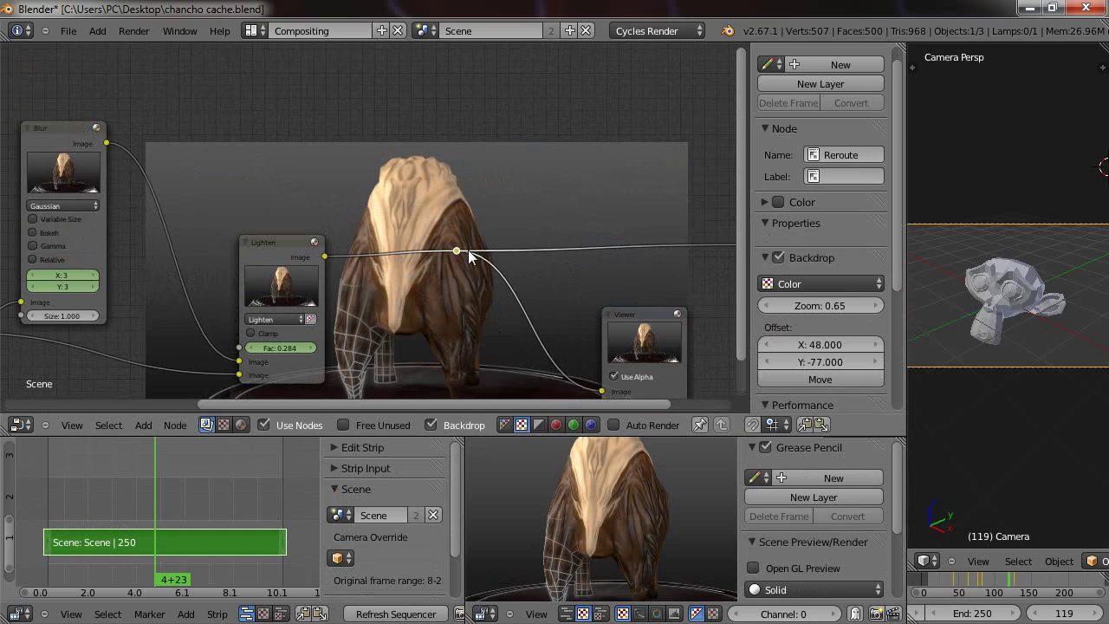
Move the Composite node closer to the reroute point, placing it directly above the Viewer node.
middle_click_drag(495, 260, 234, 309)
left_click_drag(488, 233, 326, 171)
middle_click_drag(418, 237, 466, 248)
left_click_drag(429, 215, 452, 231)
middle_click_drag(453, 231, 695, 210)
middle_click_drag(258, 520, 270, 487)
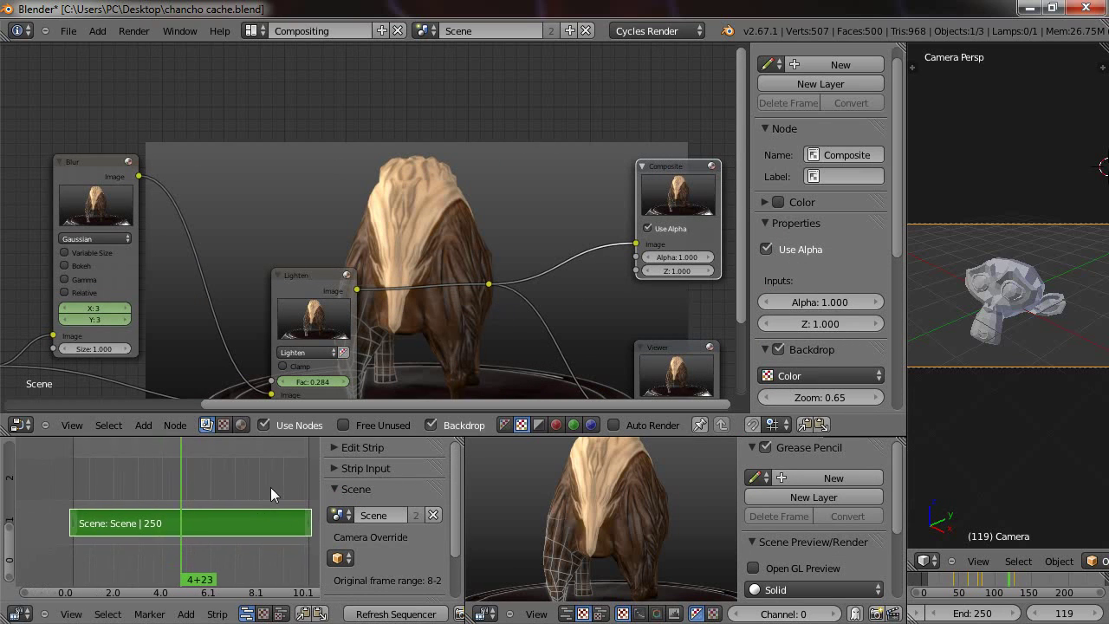
Spread out the node chain by moving the Blur node up toward Lighten and shifting the Lighten node closer to its output reroute.
middle_click_drag(224, 197, 318, 285)
left_click_drag(232, 221, 302, 154)
middle_click_drag(306, 214, 339, 110)
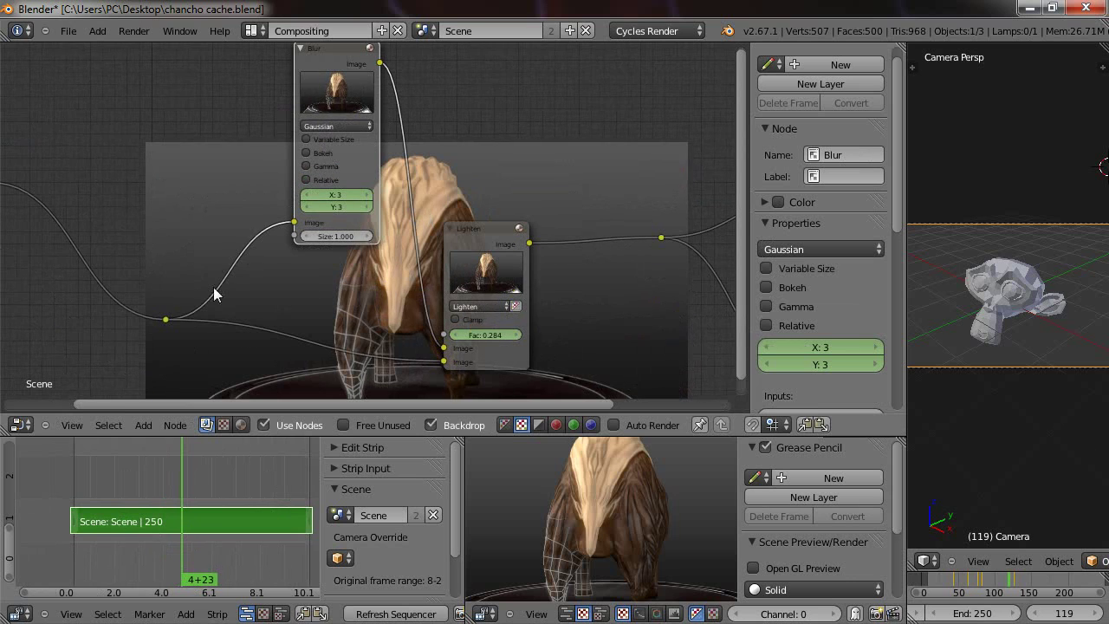
left_click_drag(160, 321, 162, 288)
left_click(165, 318)
left_click_drag(470, 231, 505, 217)
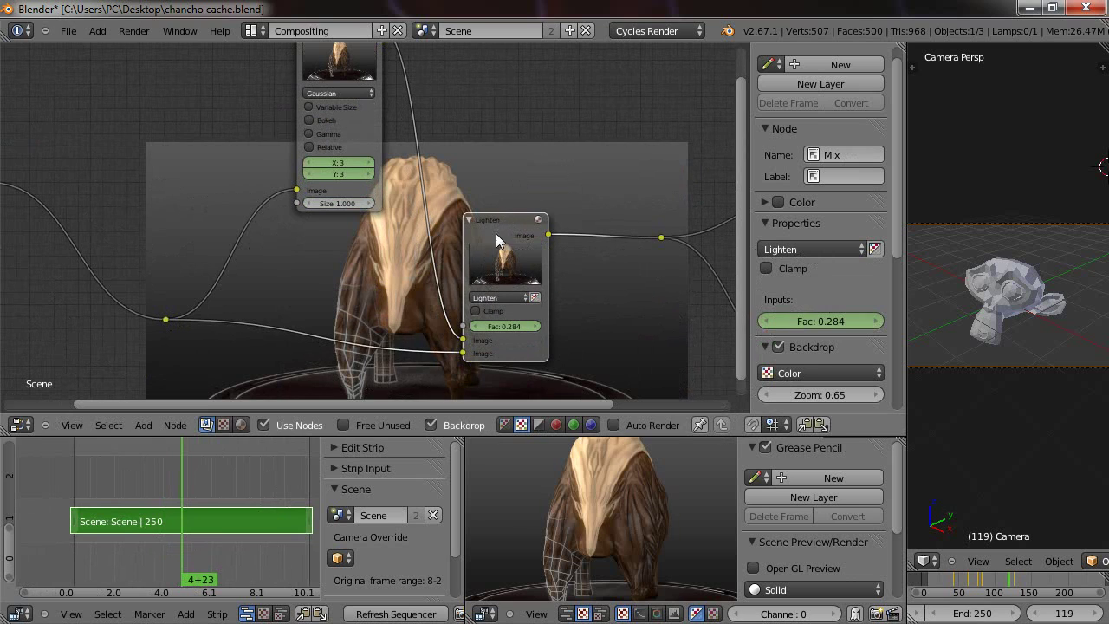